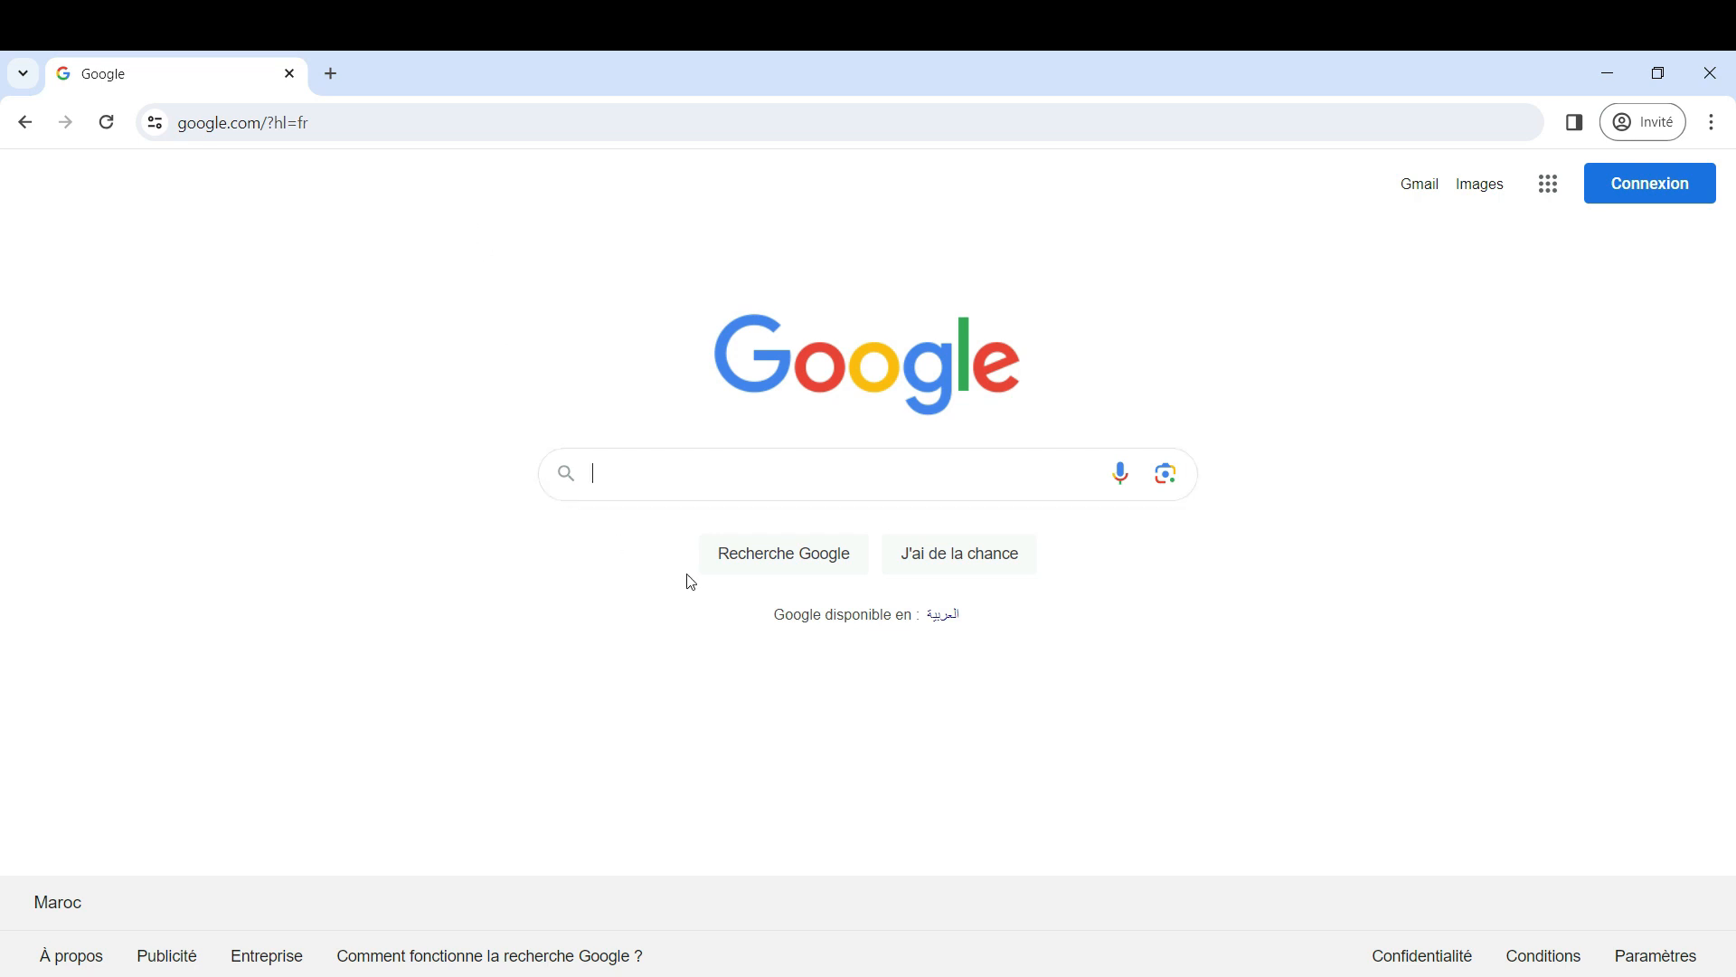
Search Google for "cerma st1" and follow the Logiciel ST1 download link on Cerema's Logiciels ouvrages d'art page
{"action": "type", "text": "cerma"}
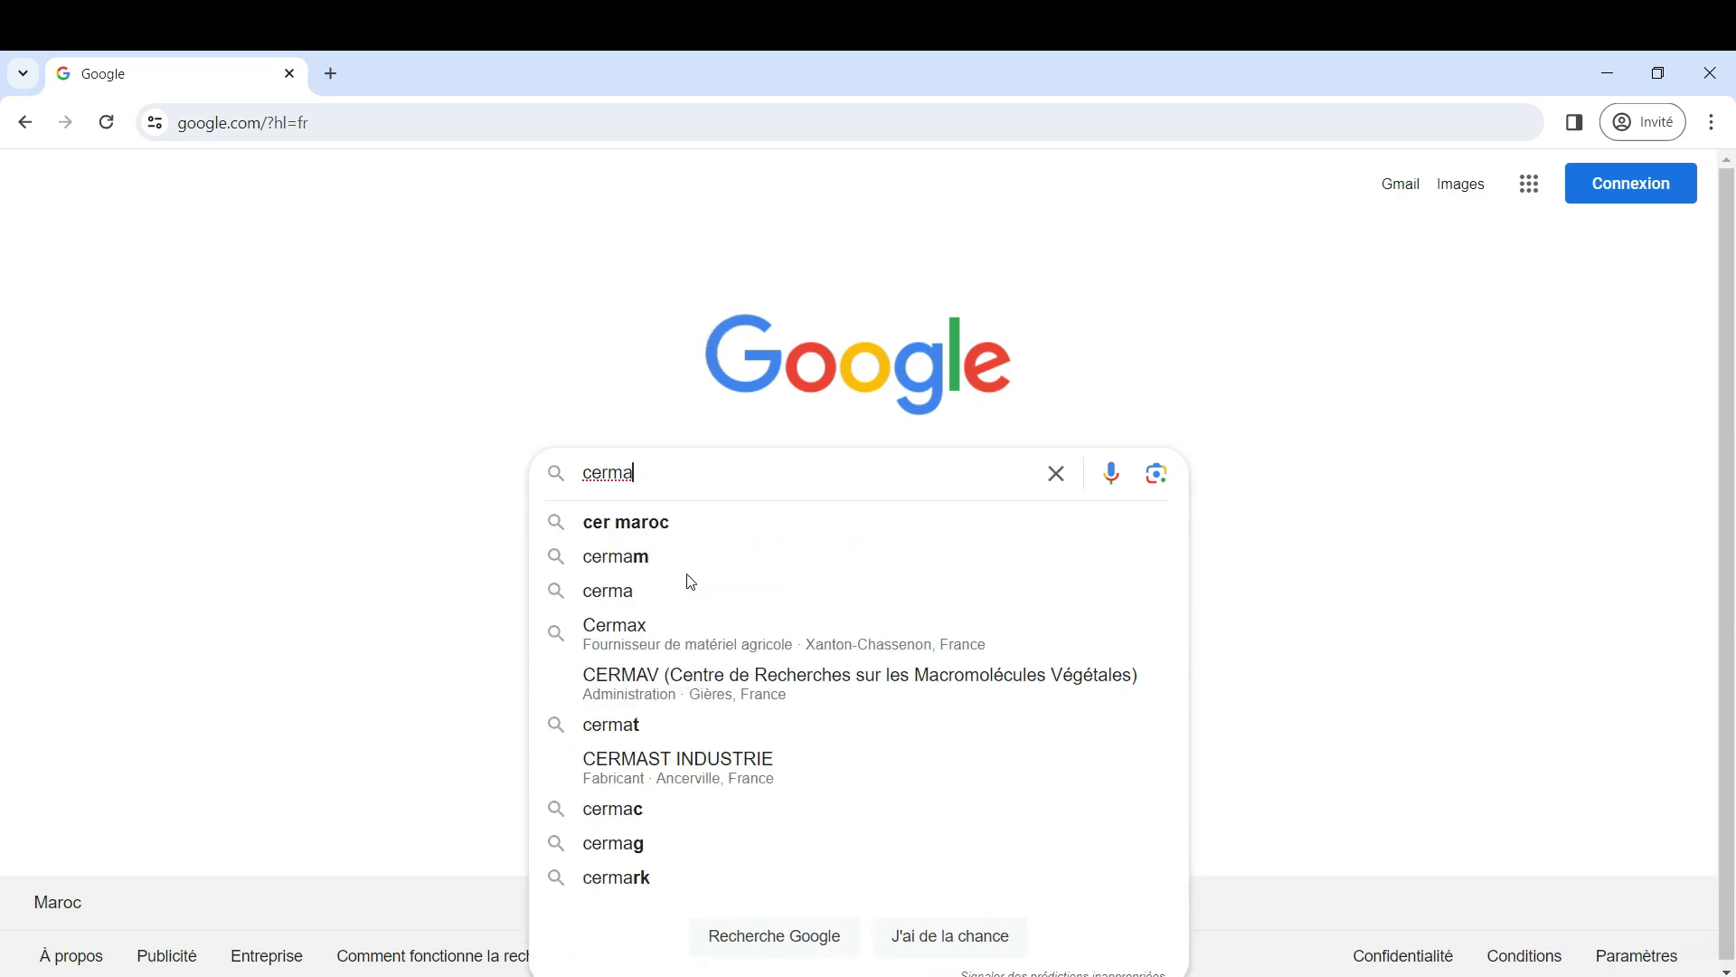
{"action": "type", "text": " st1"}
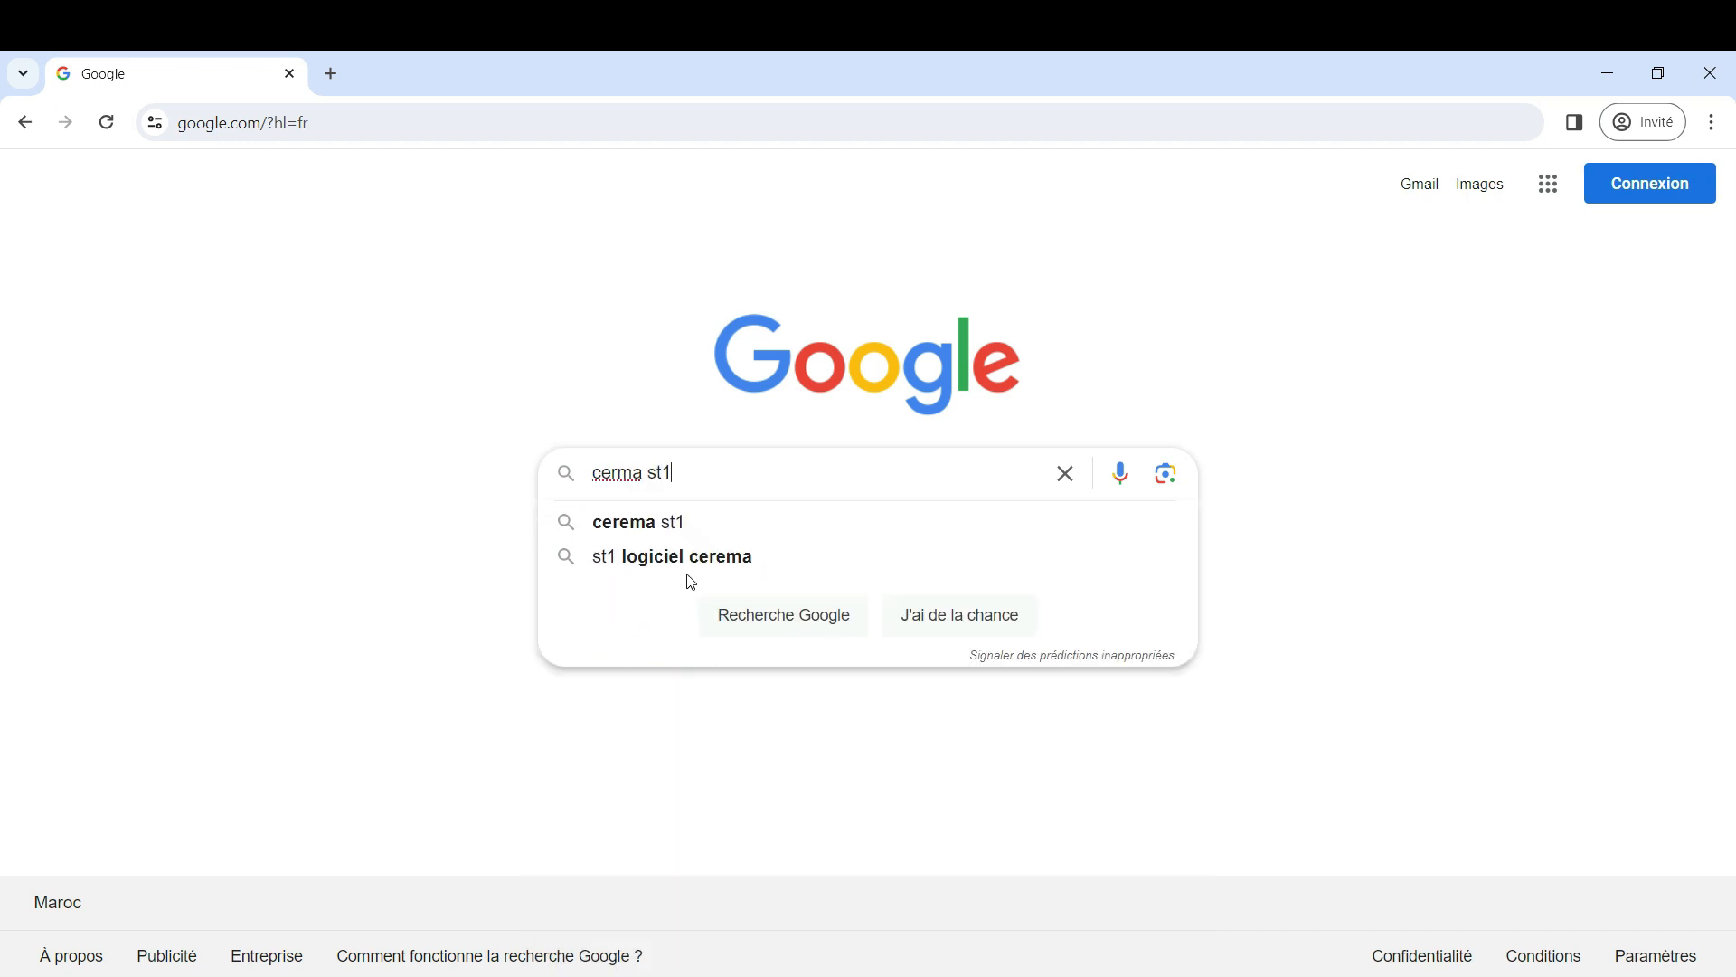
{"action": "key", "text": "Return"}
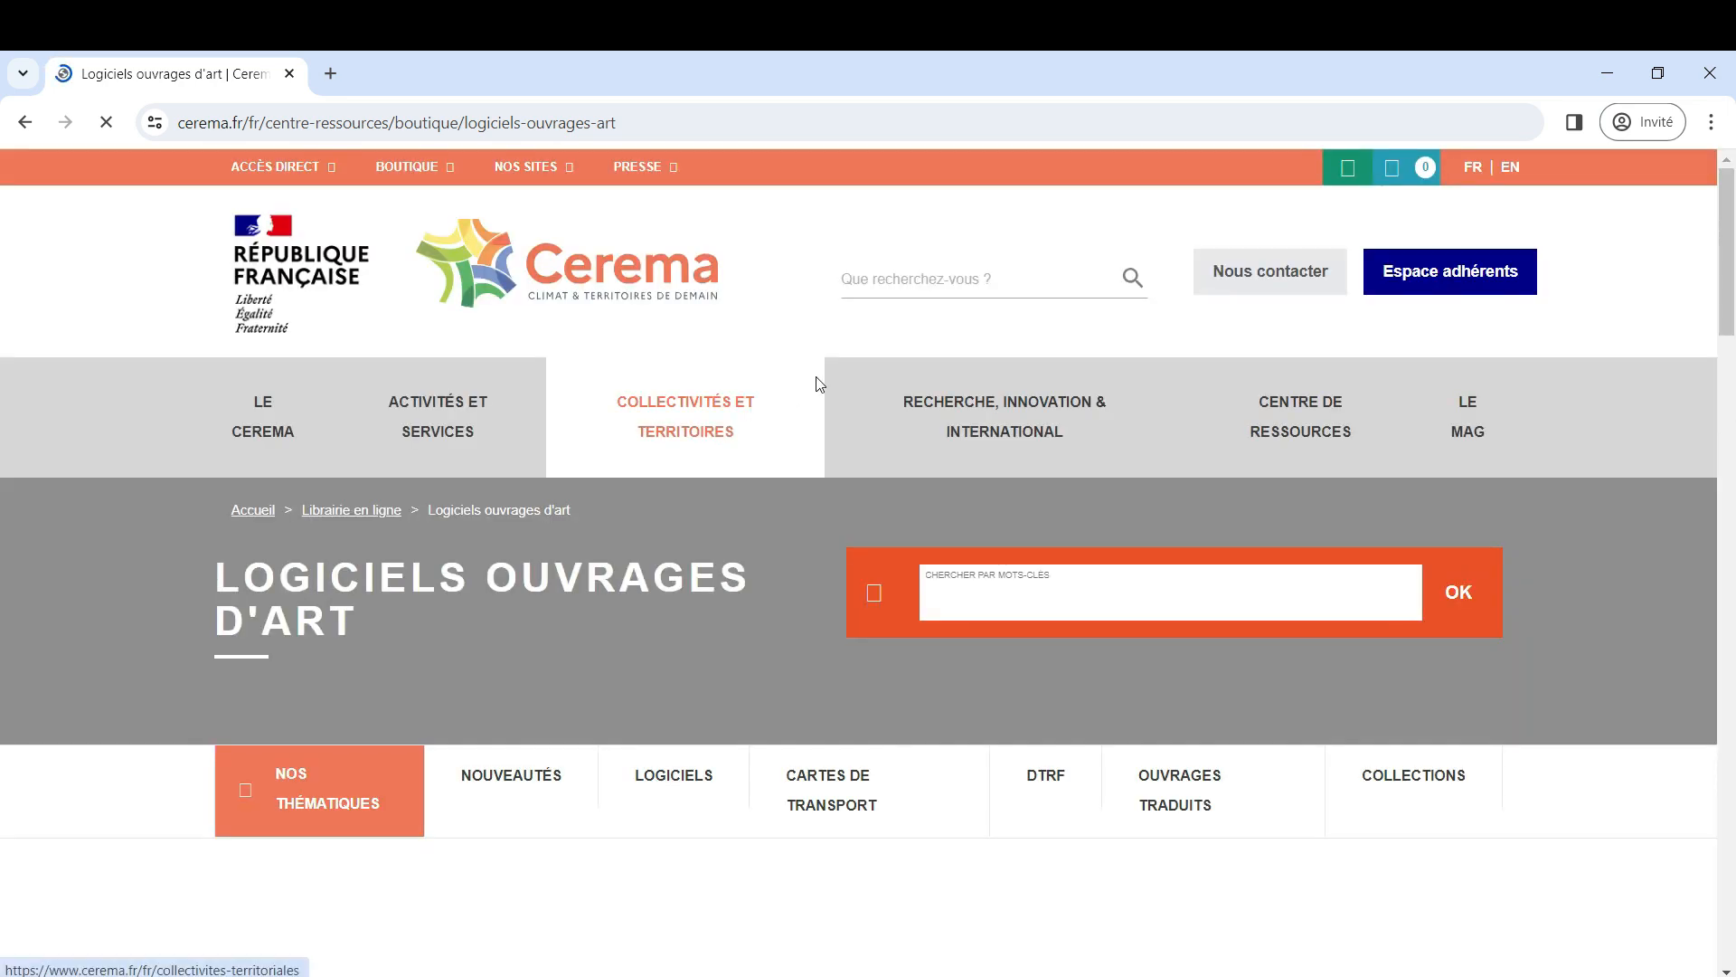
{"action": "scroll", "coordinate": [2, 201], "scroll_direction": "down", "scroll_amount": 8}
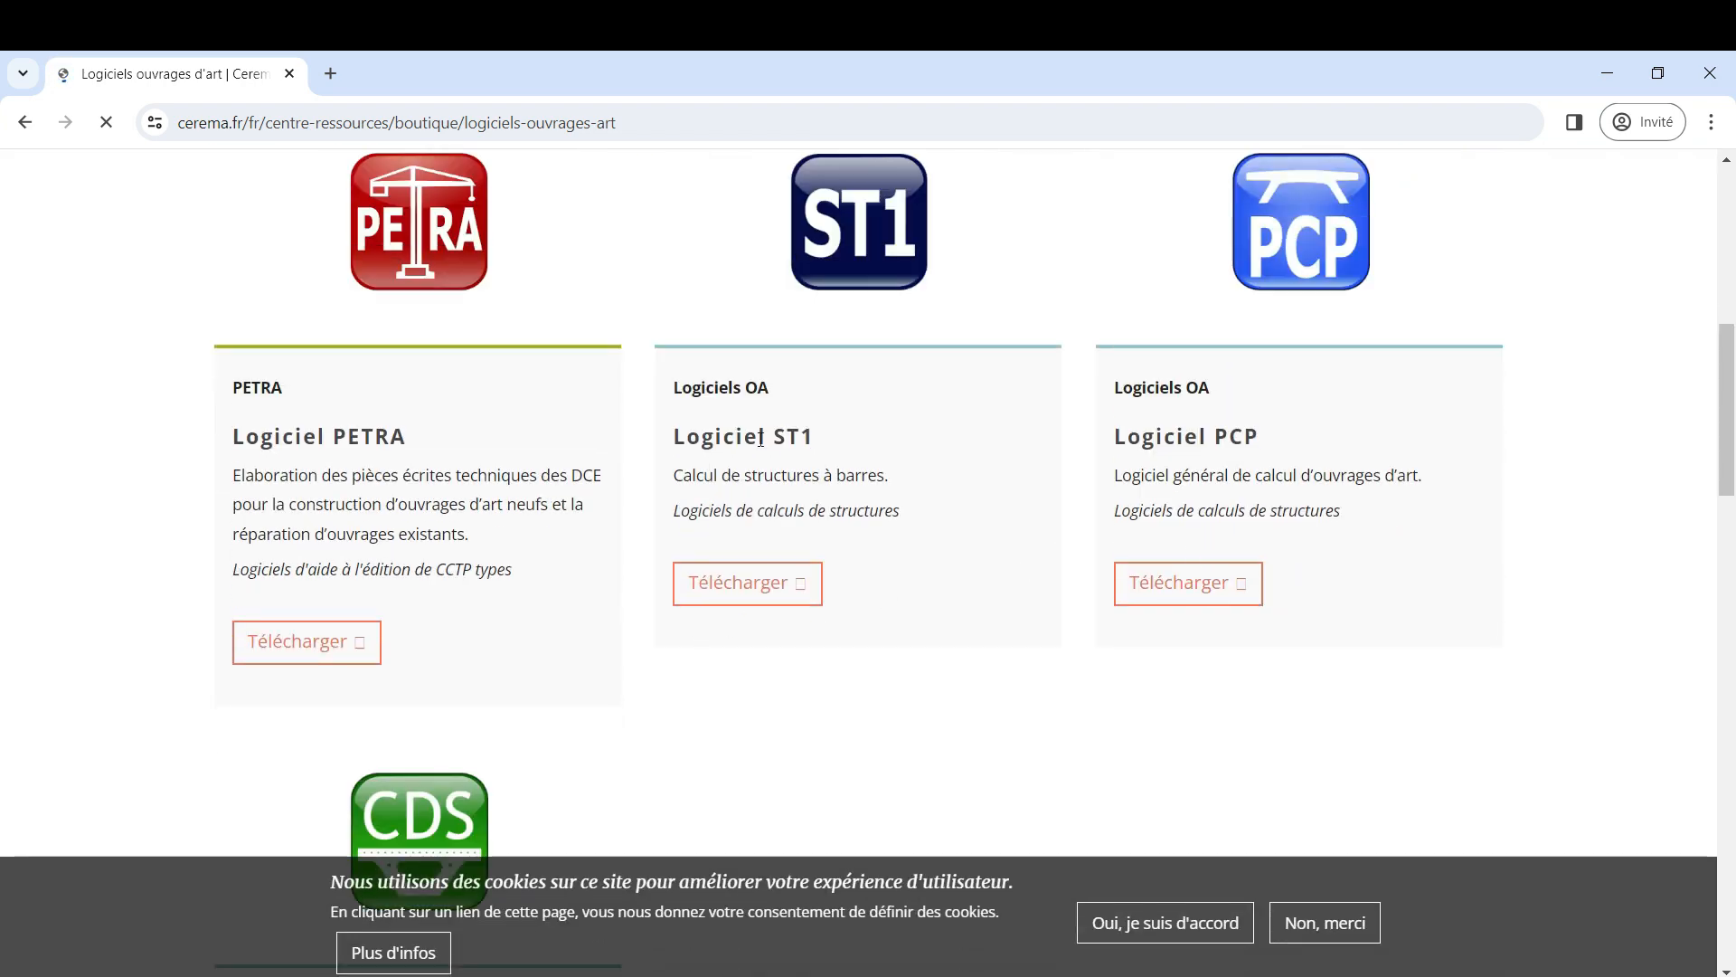
{"action": "left_click", "coordinate": [747, 598]}
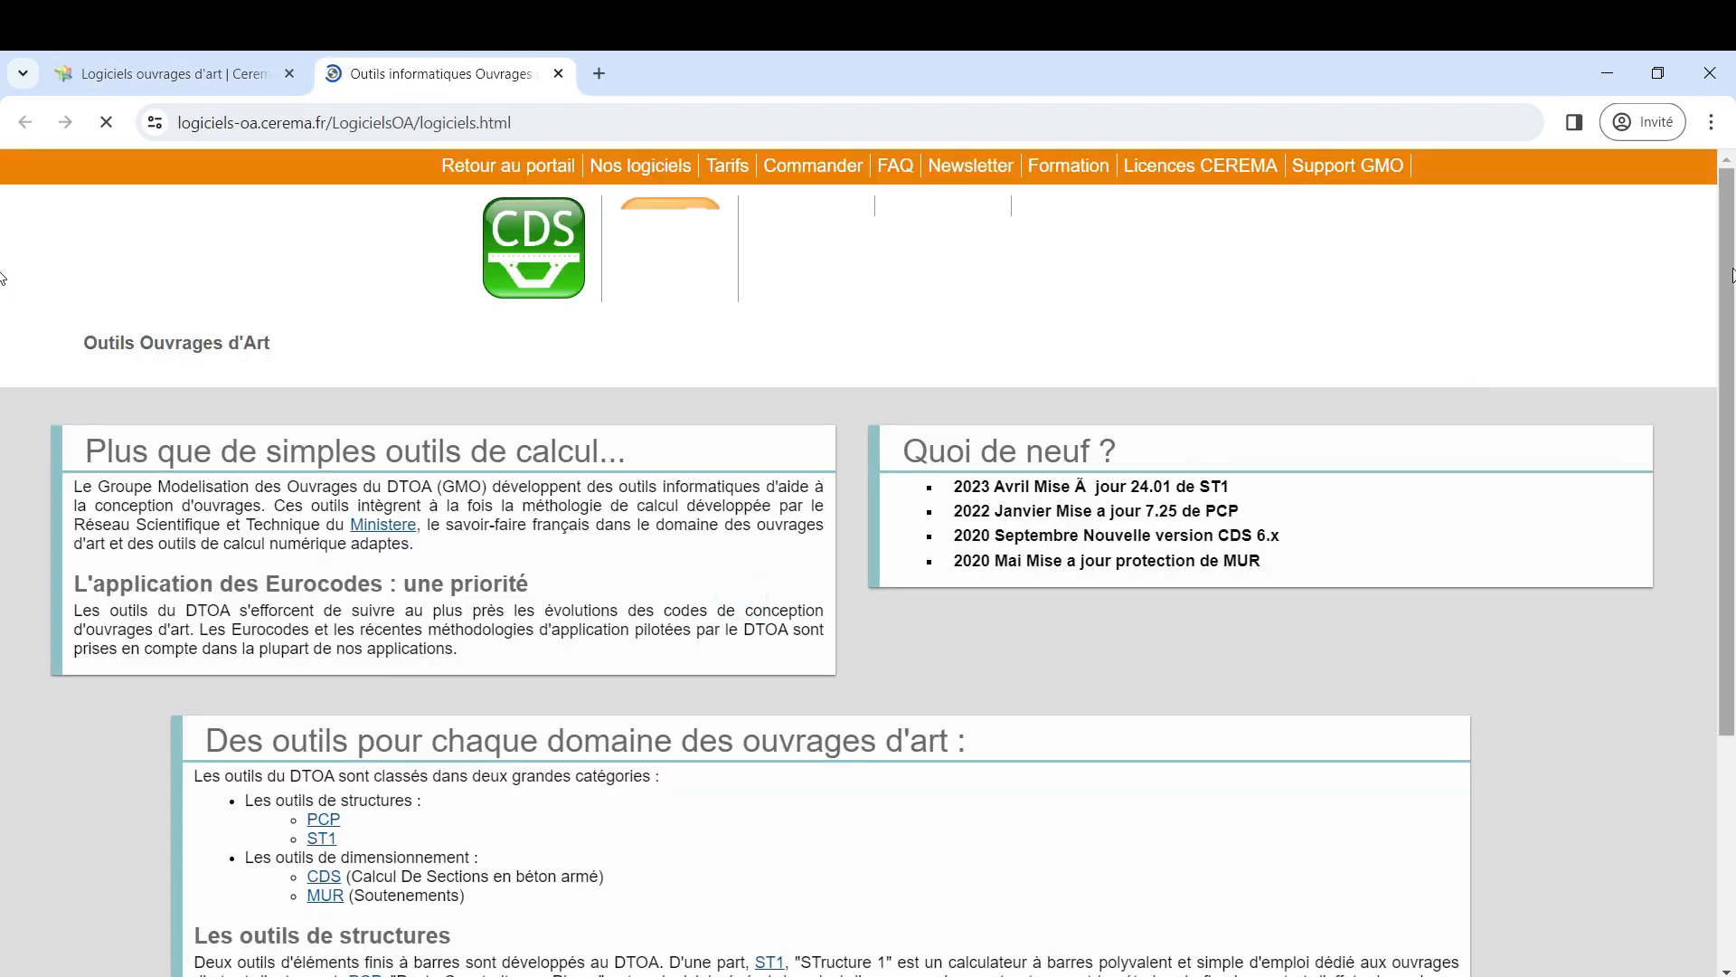
Open the ST1 page from the list of structural tools and go to the downloadable versions under Acquisition
{"action": "scroll", "coordinate": [1732, 343], "scroll_direction": "down", "scroll_amount": 3}
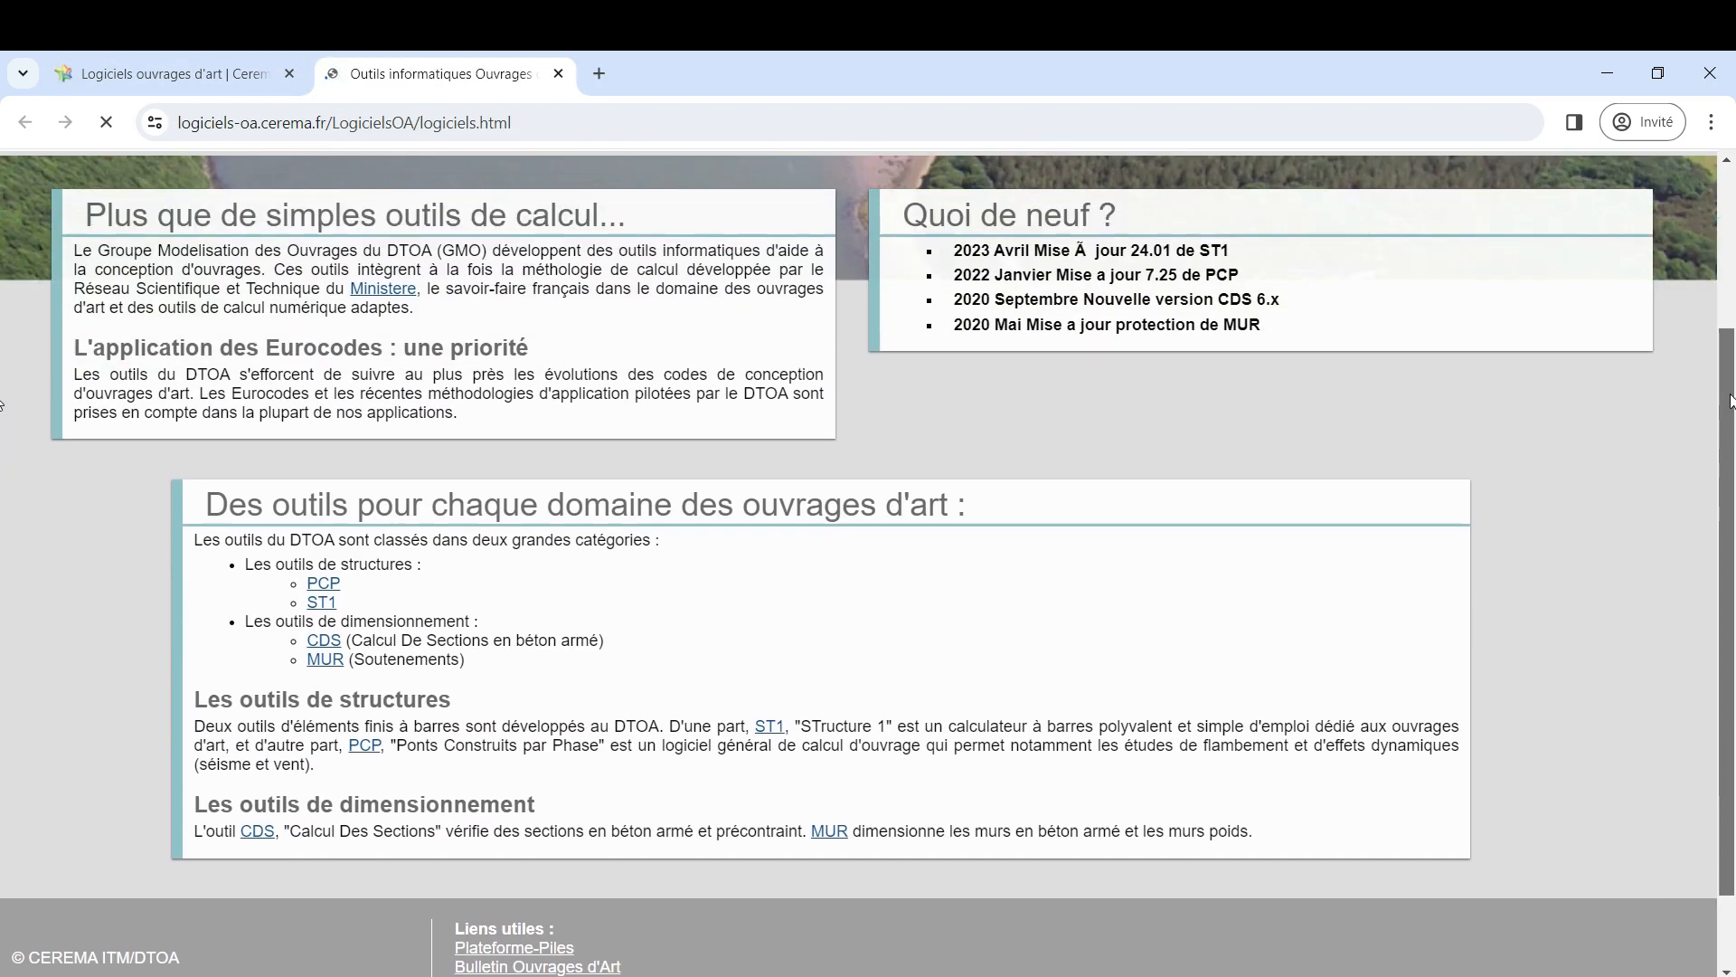
{"action": "left_click", "coordinate": [322, 610]}
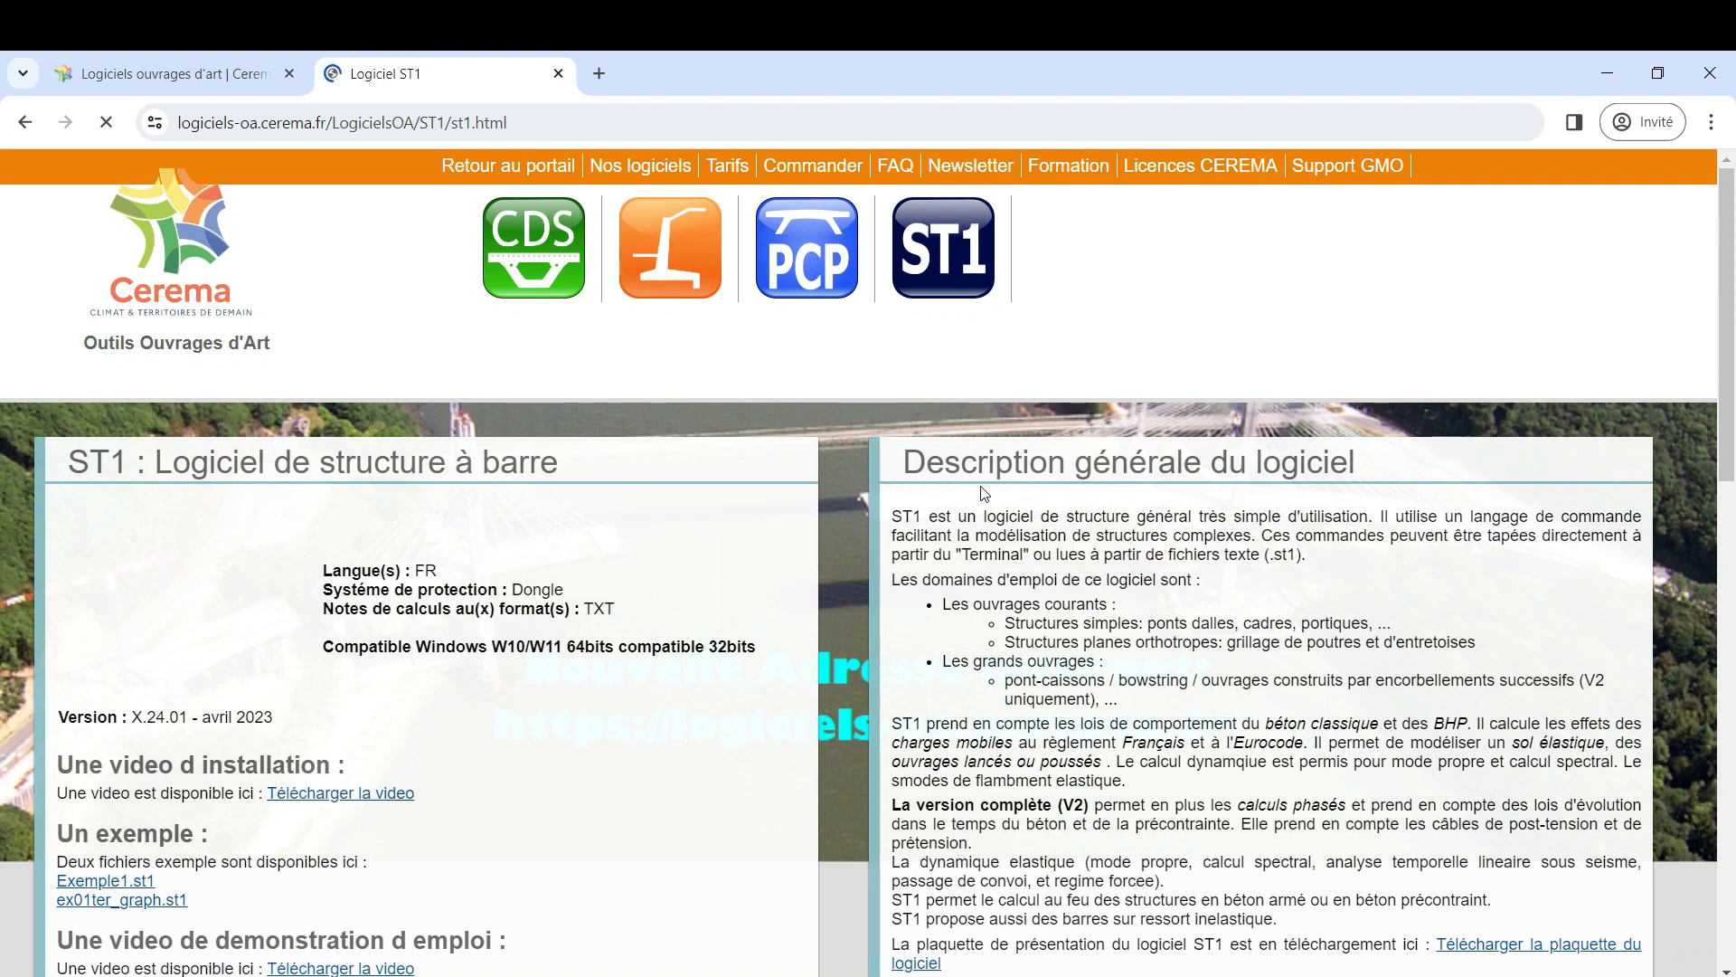
{"action": "scroll", "coordinate": [975, 500], "scroll_direction": "down", "scroll_amount": 7}
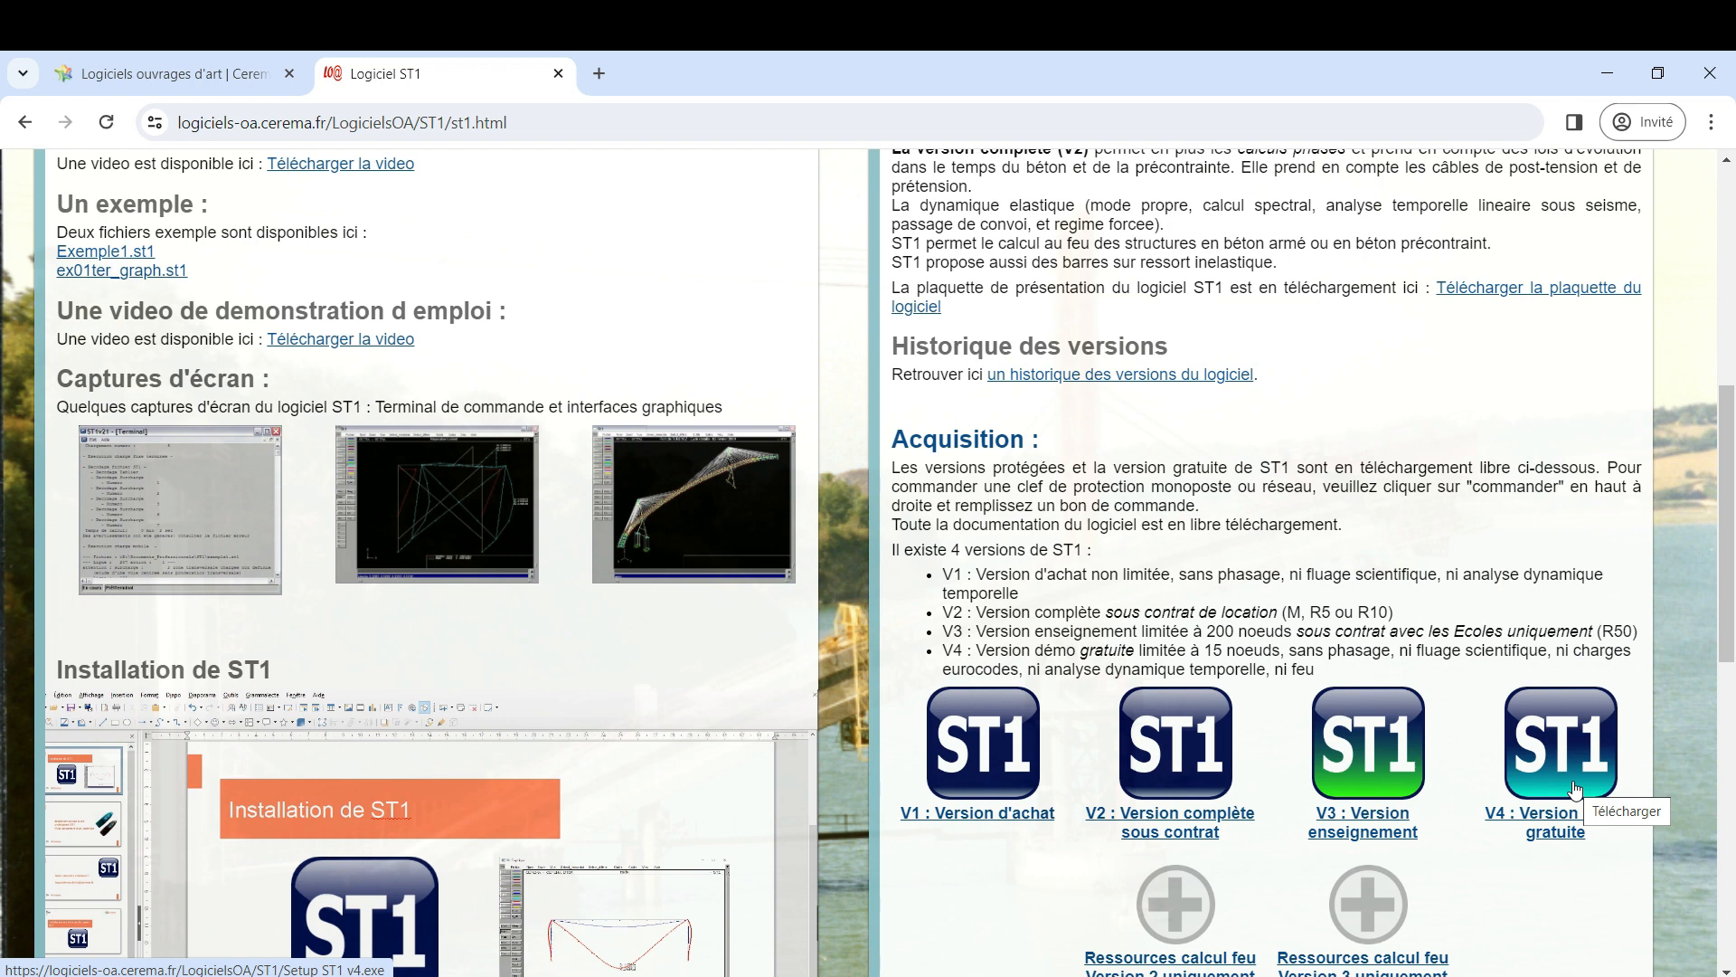
Find st1 among the installed Windows applications, launch ST1 to view its terminal, and close it
{"action": "left_click", "coordinate": [597, 975]}
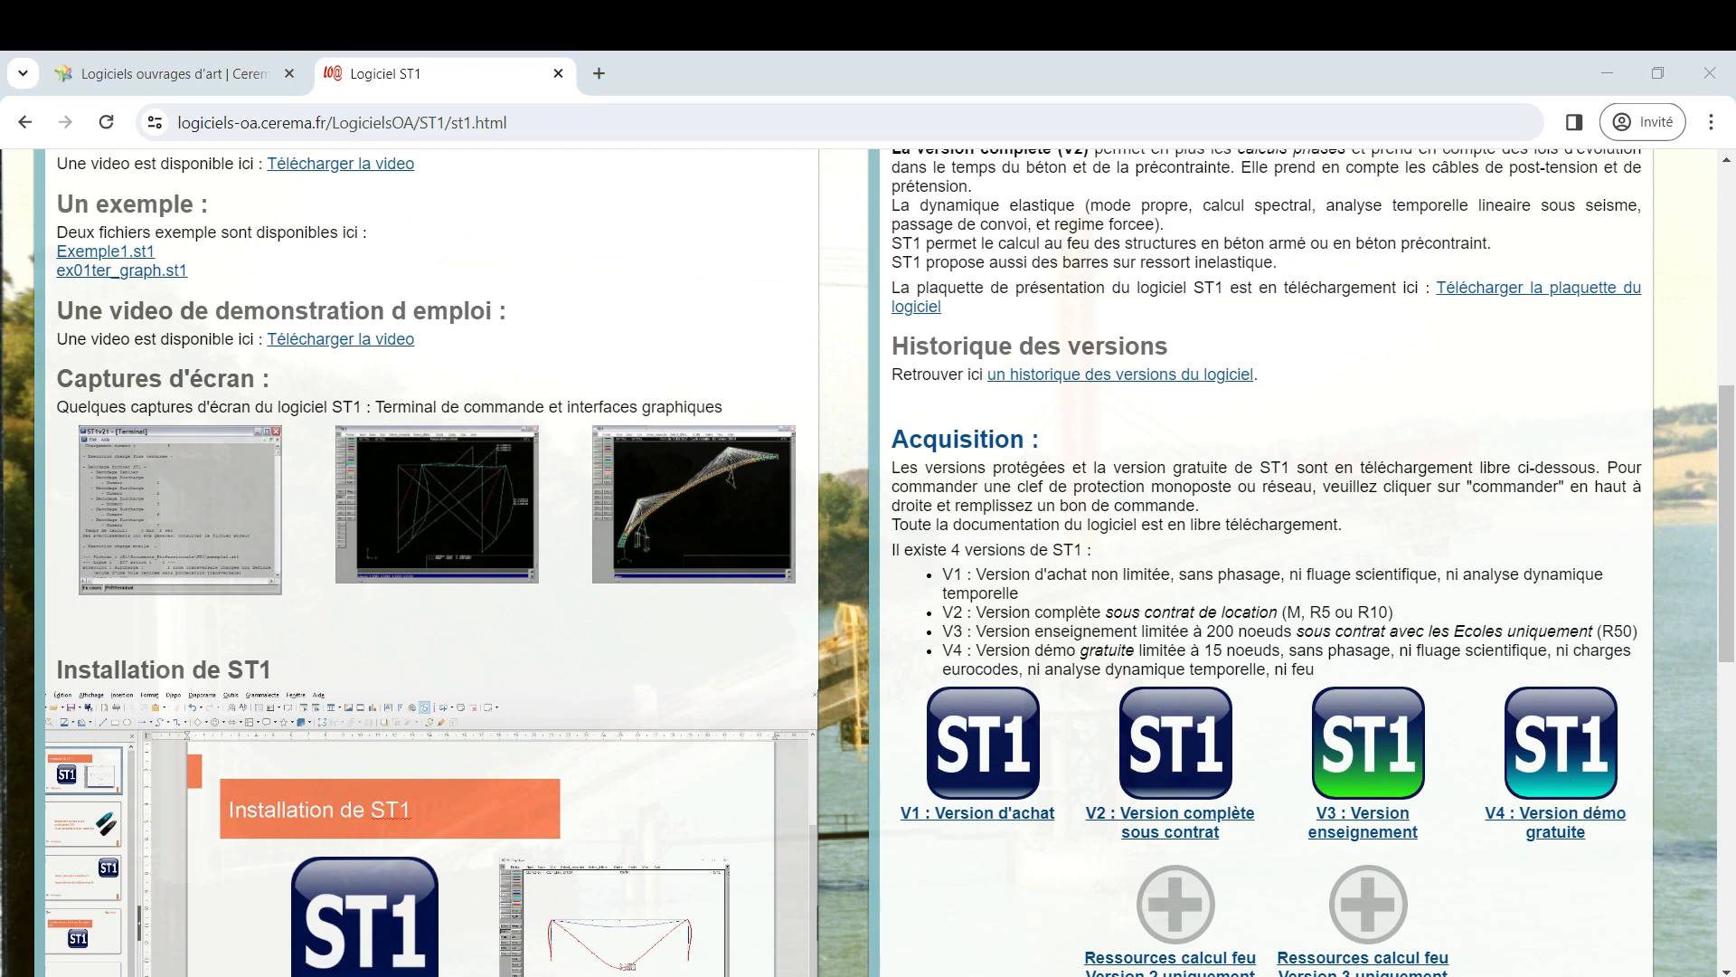
{"action": "type", "text": "t1"}
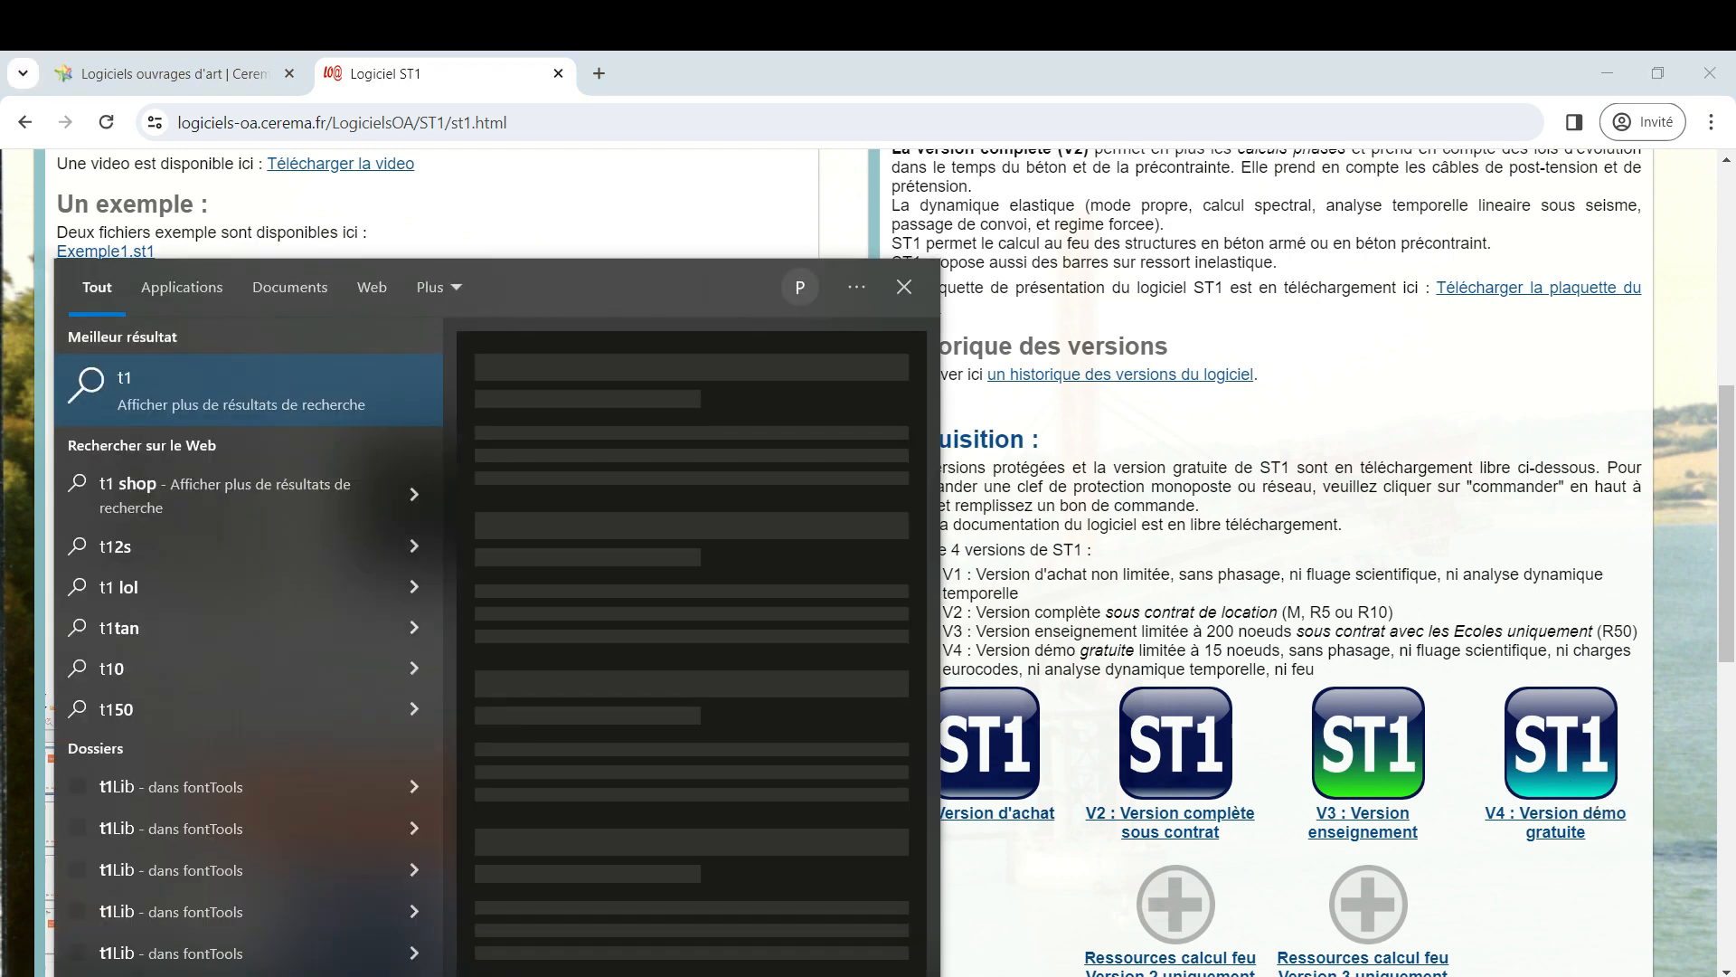
{"action": "key", "text": "BackSpace"}
{"action": "key", "text": "BackSpace"}
{"action": "type", "text": "st1"}
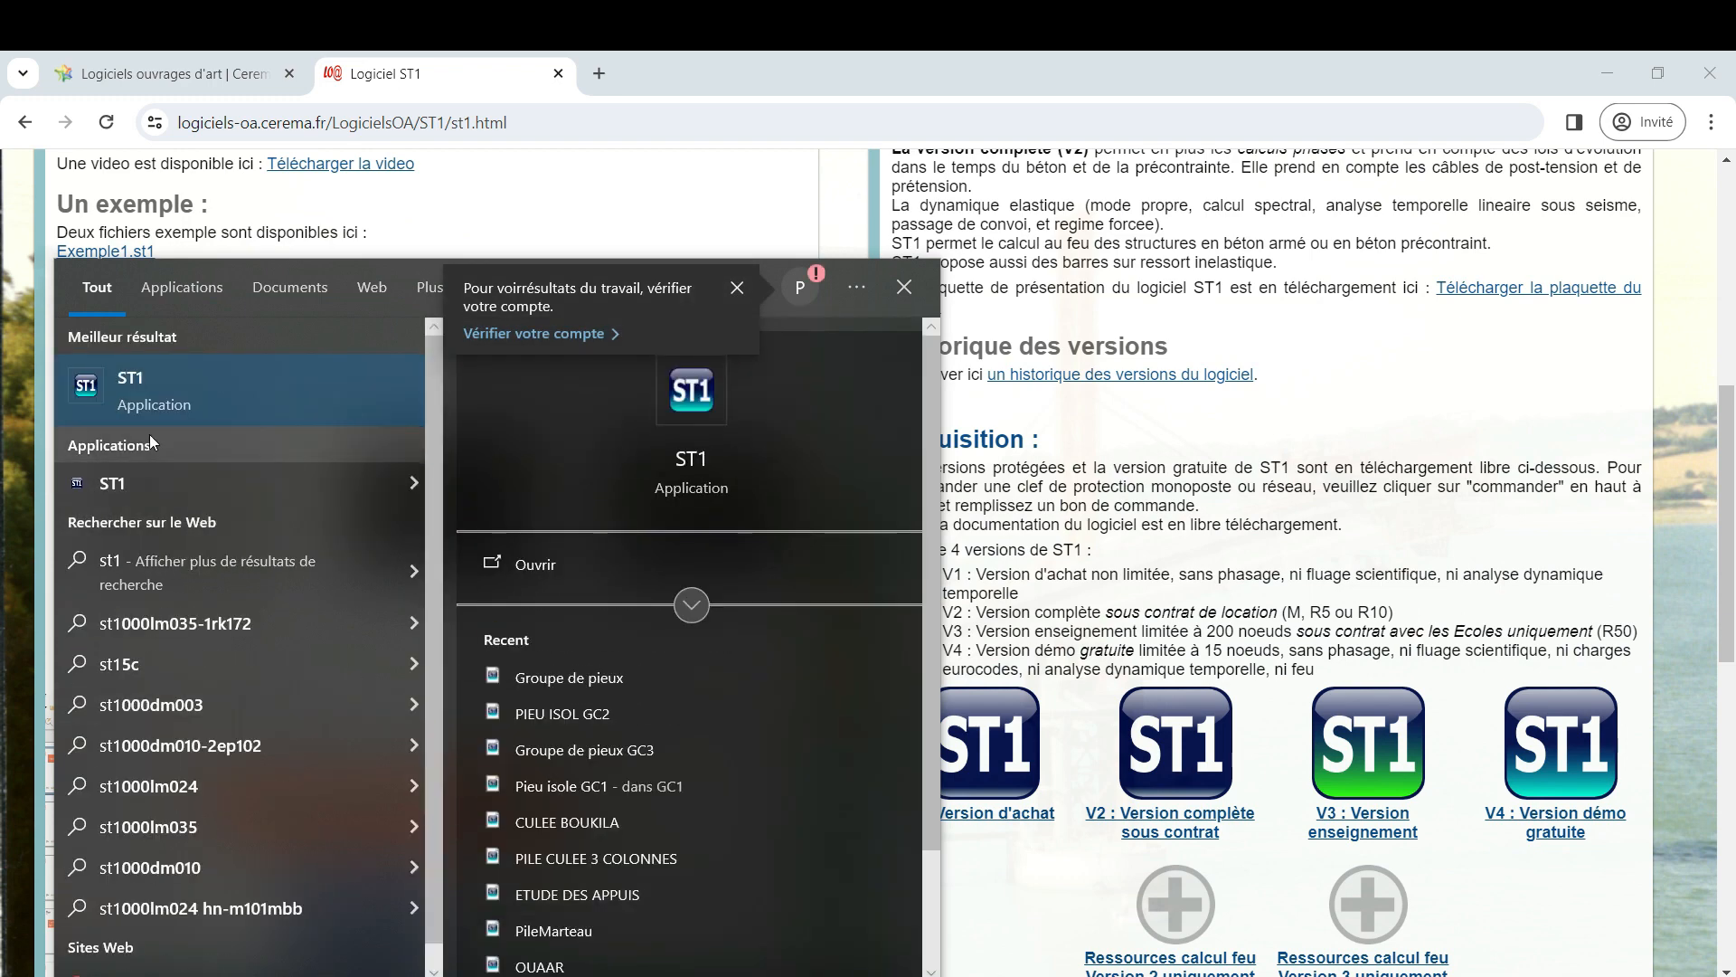
{"action": "left_click", "coordinate": [145, 409]}
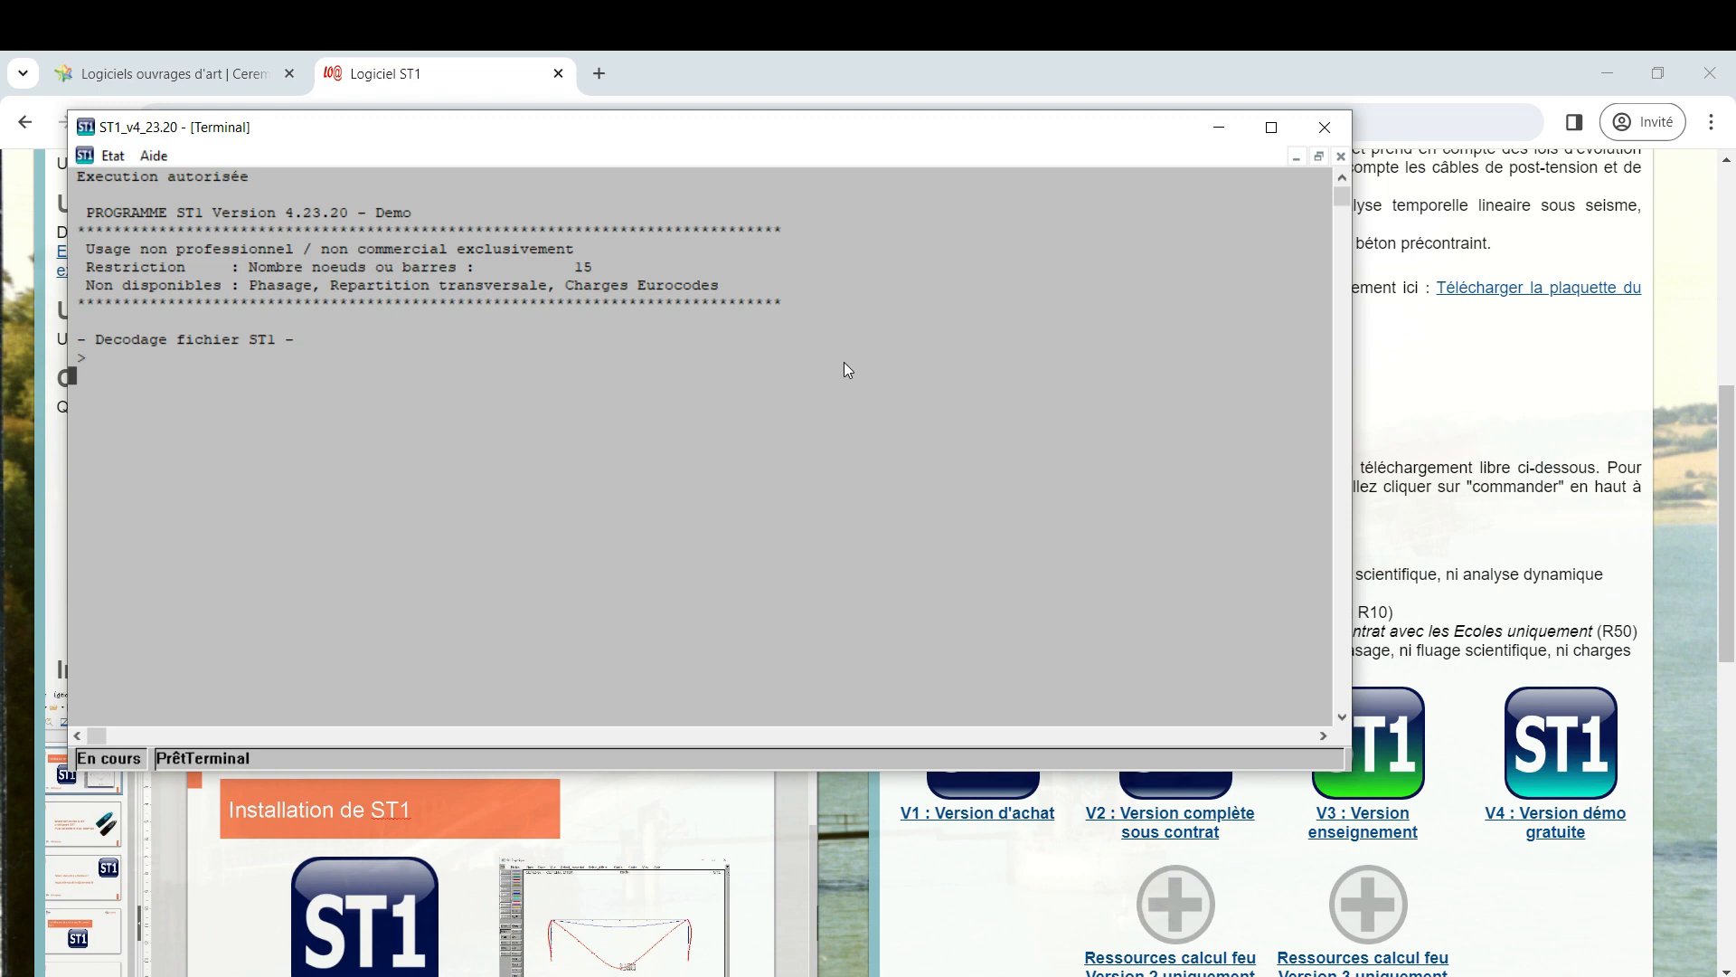
{"action": "left_click", "coordinate": [1325, 127]}
Search for "pspad" in a new browser tab and open the PSPad téléchargement result
{"action": "left_click", "coordinate": [598, 74]}
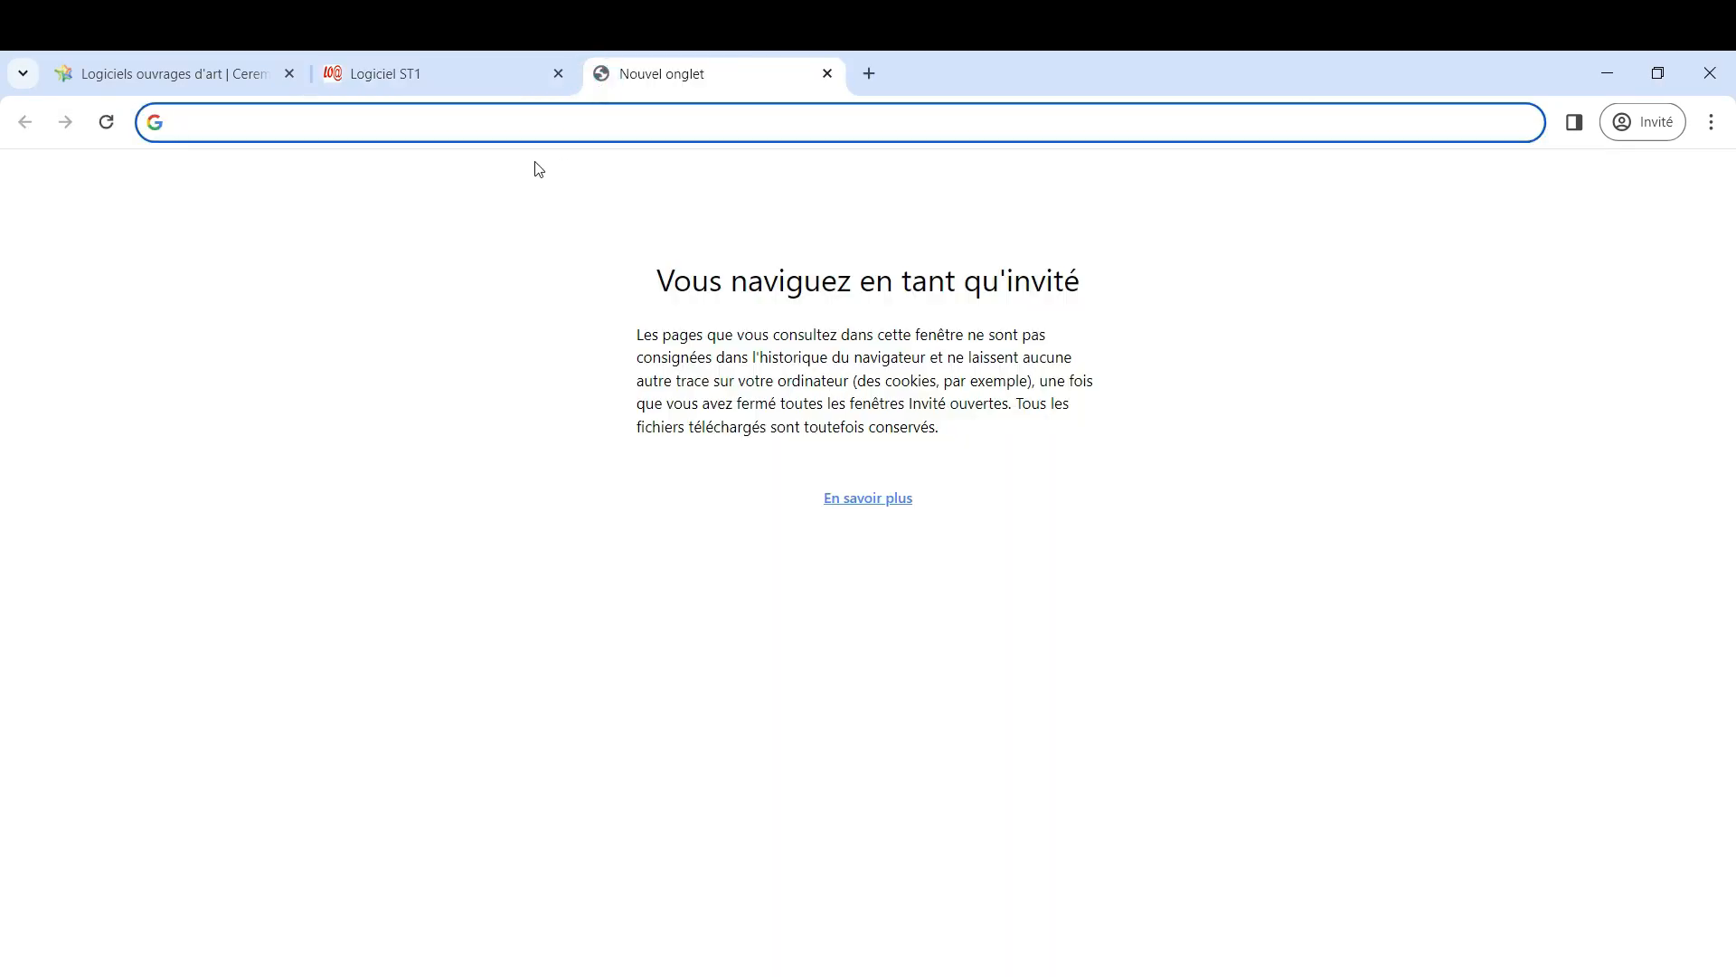
{"action": "type", "text": "pspad"}
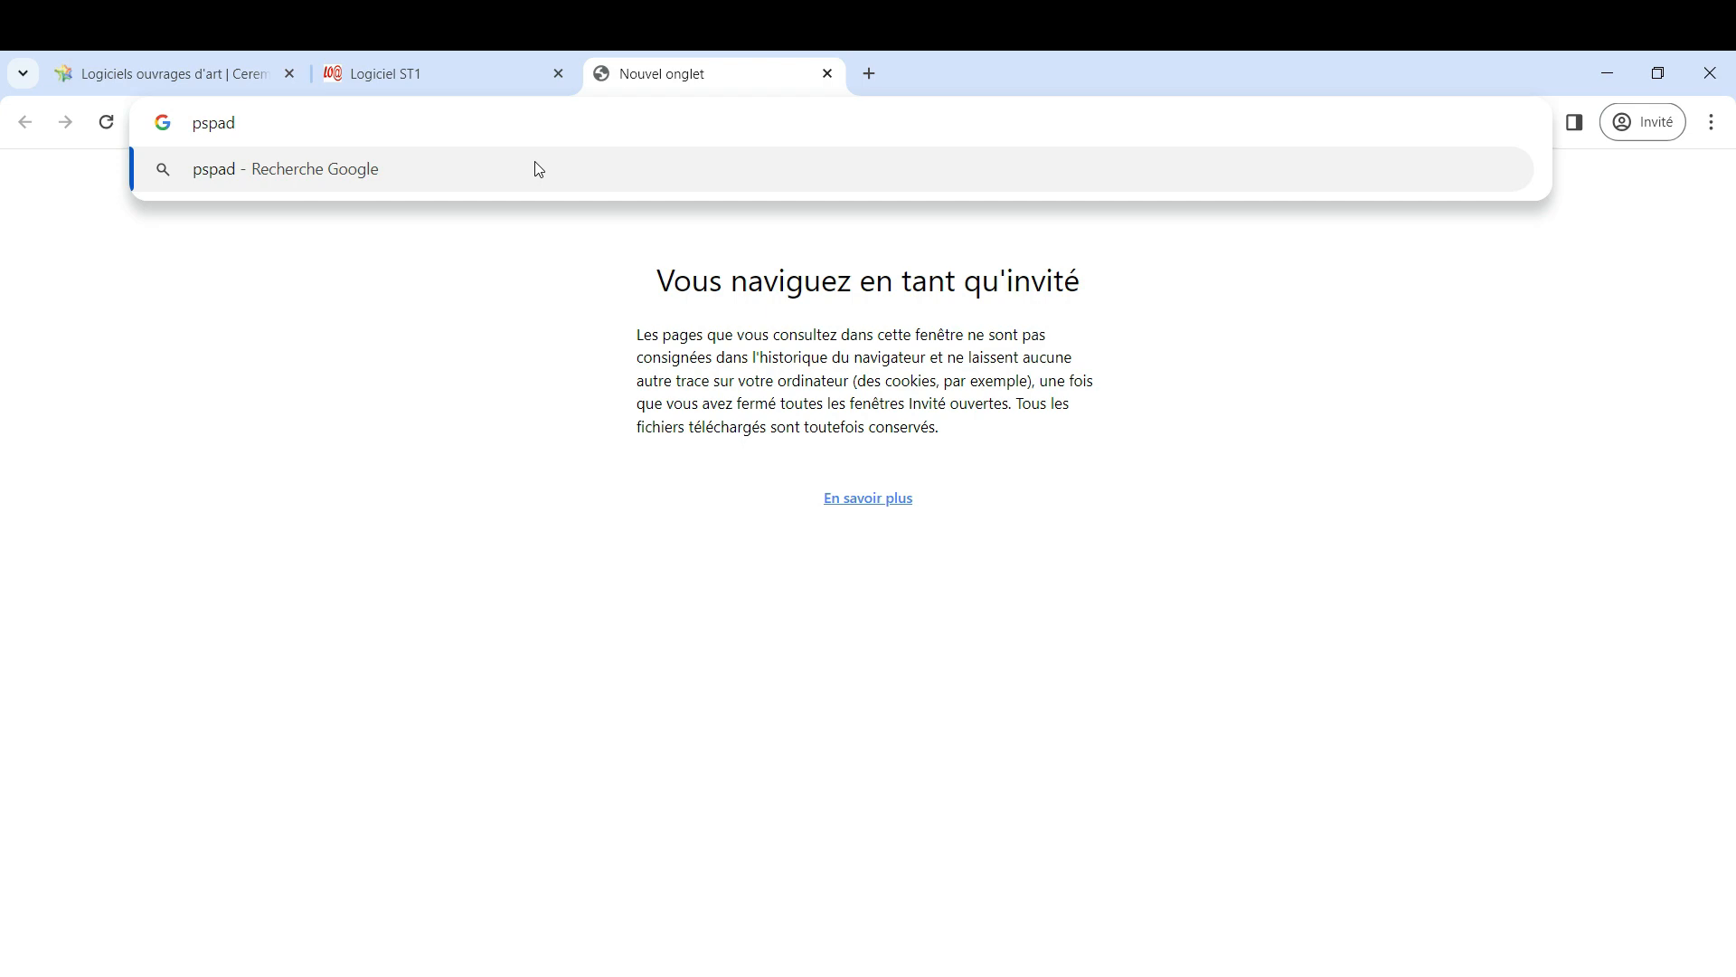
{"action": "left_click", "coordinate": [539, 169]}
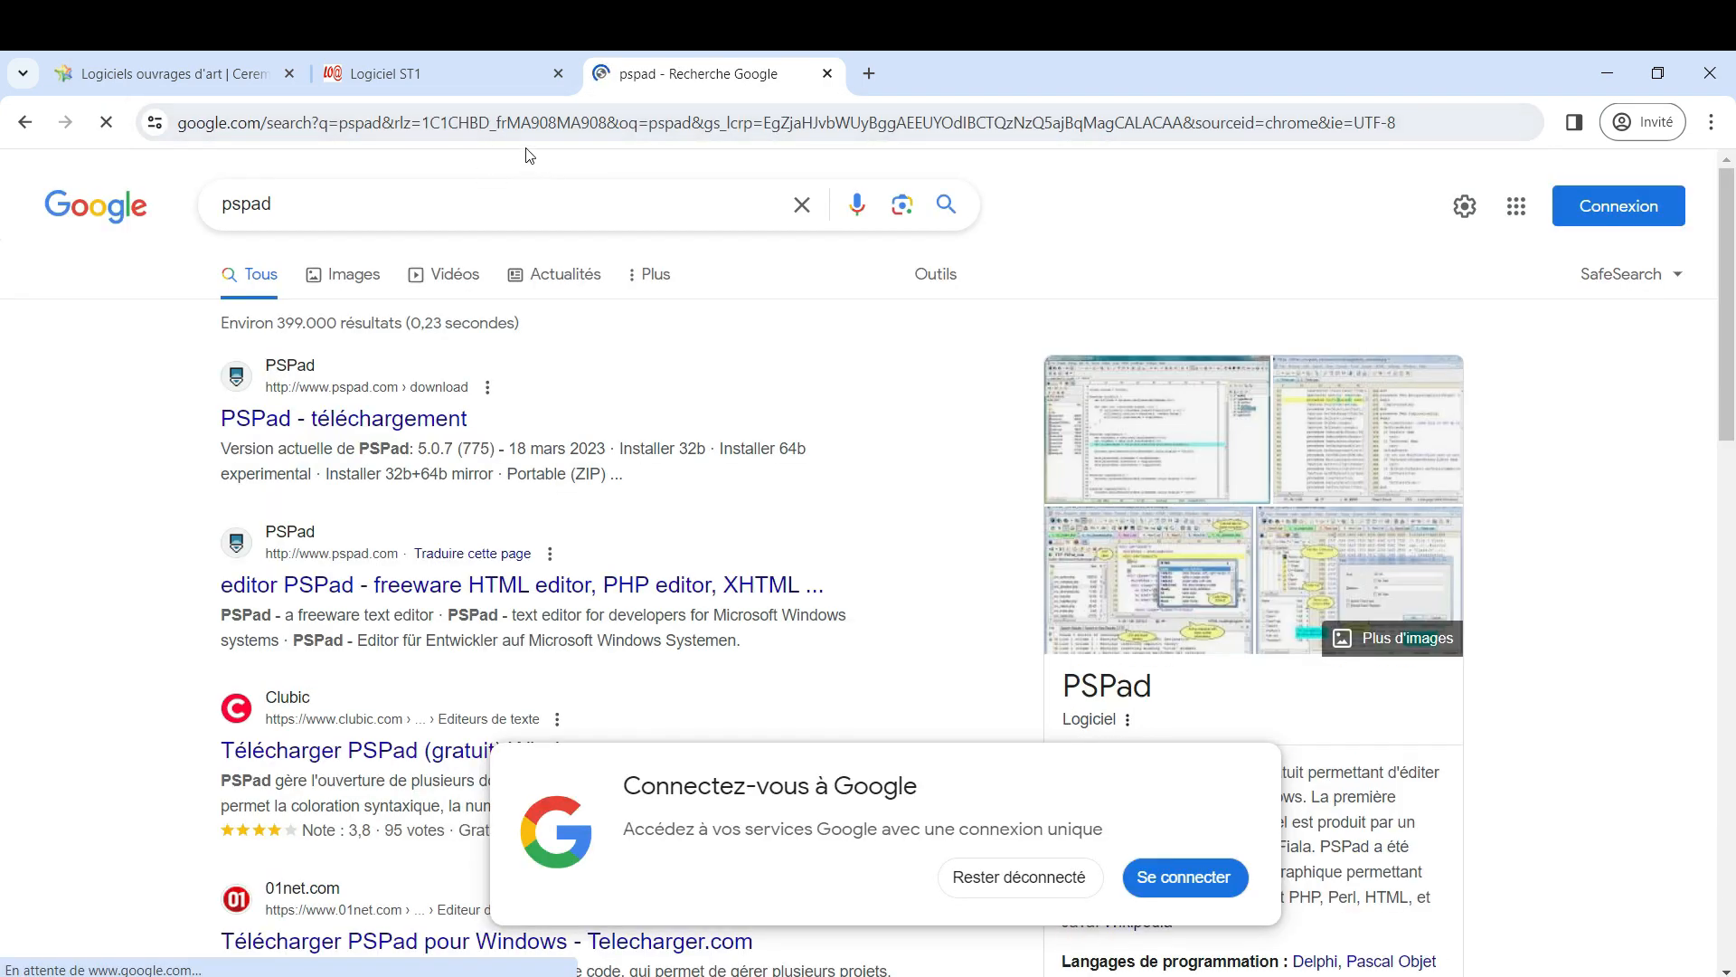
{"action": "left_click", "coordinate": [342, 414]}
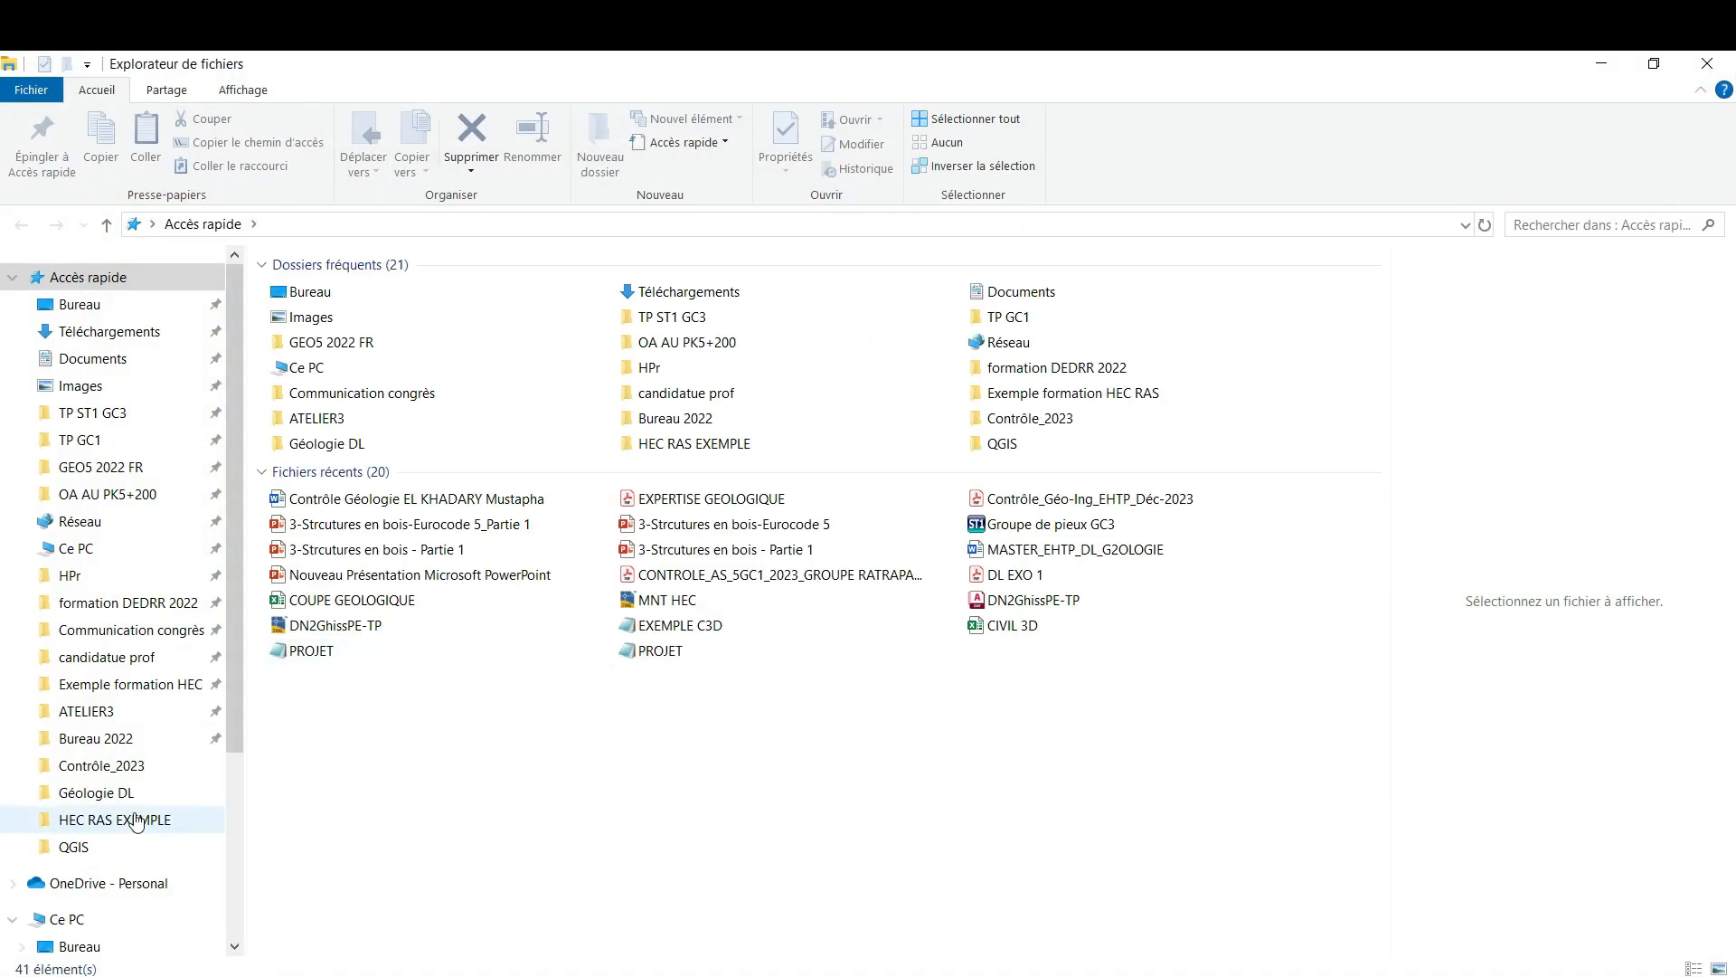
In File Explorer, open the folder C:\Programmes\CEREMA\ST1 v4.24\Syntax
{"action": "left_click", "coordinate": [240, 895]}
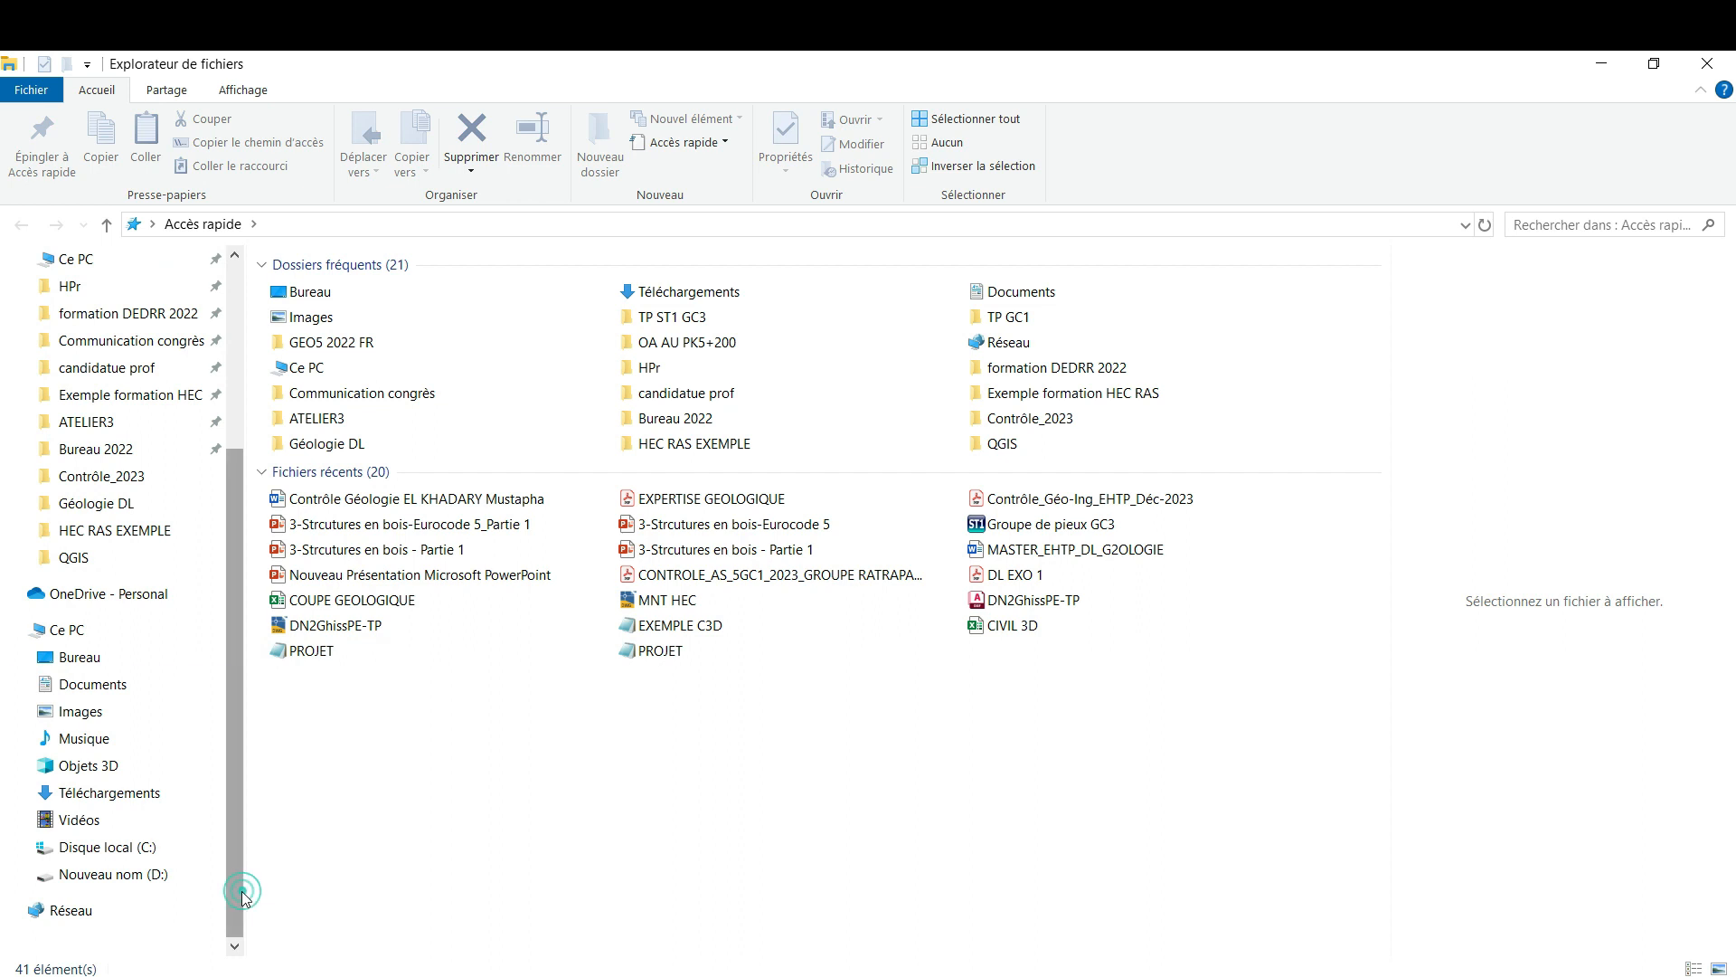
{"action": "left_click", "coordinate": [68, 657]}
{"action": "left_click", "coordinate": [65, 633]}
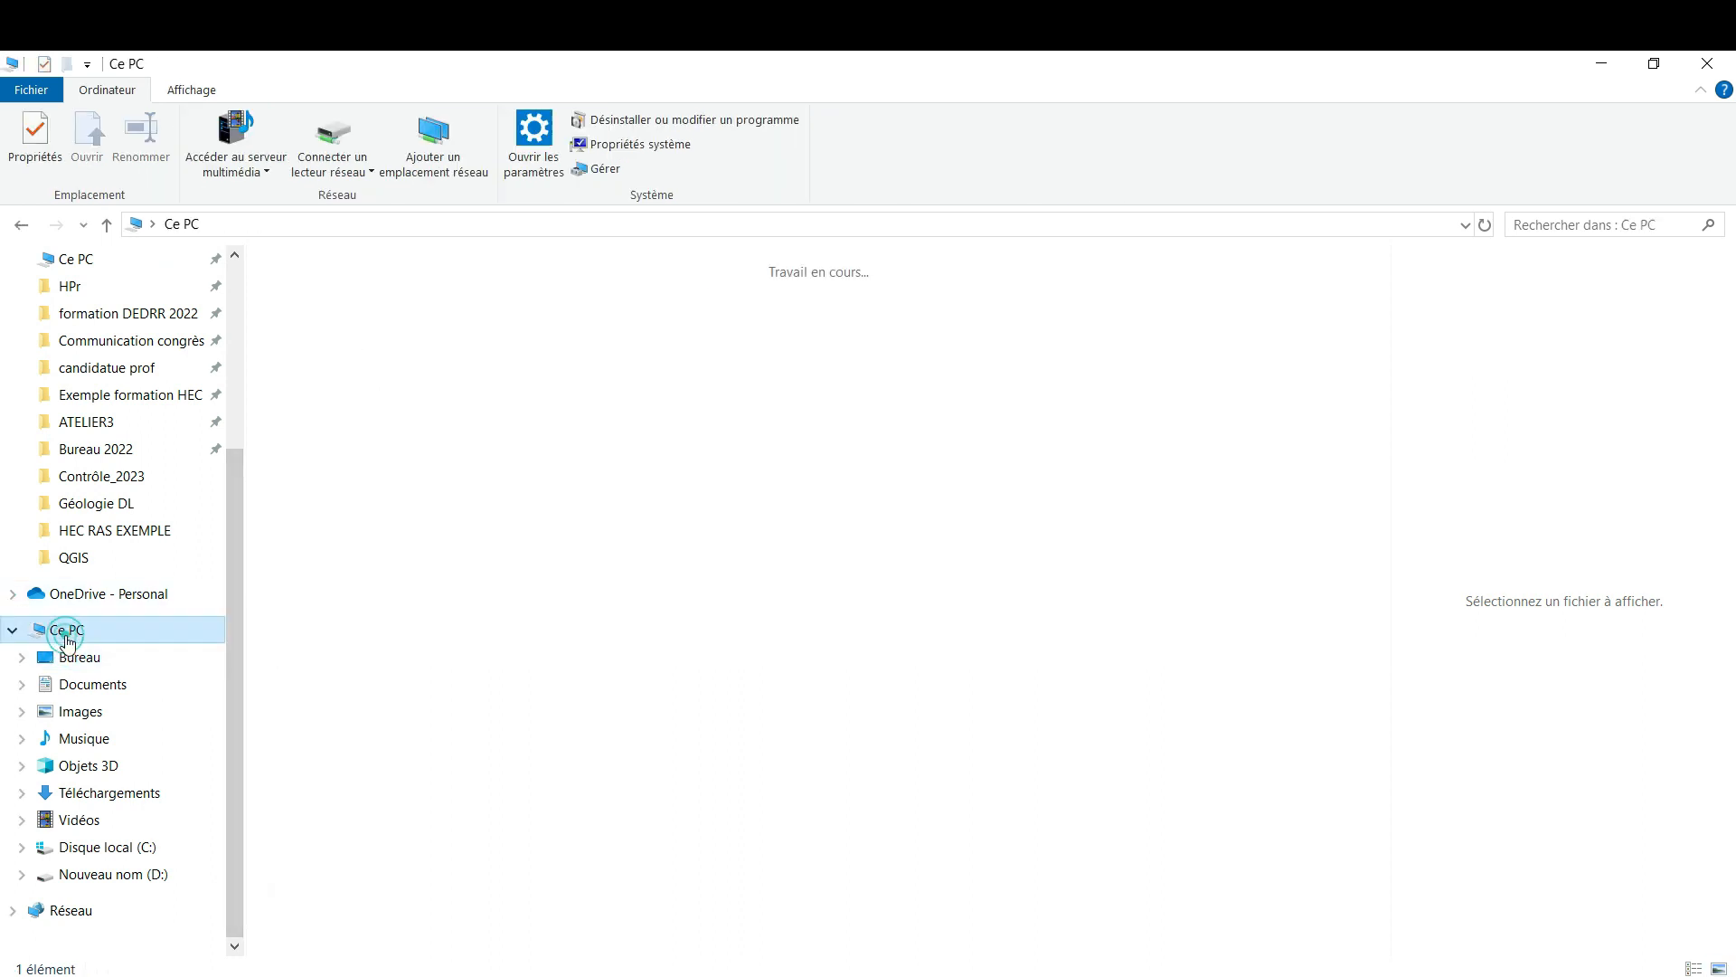
{"action": "double_click", "coordinate": [289, 550]}
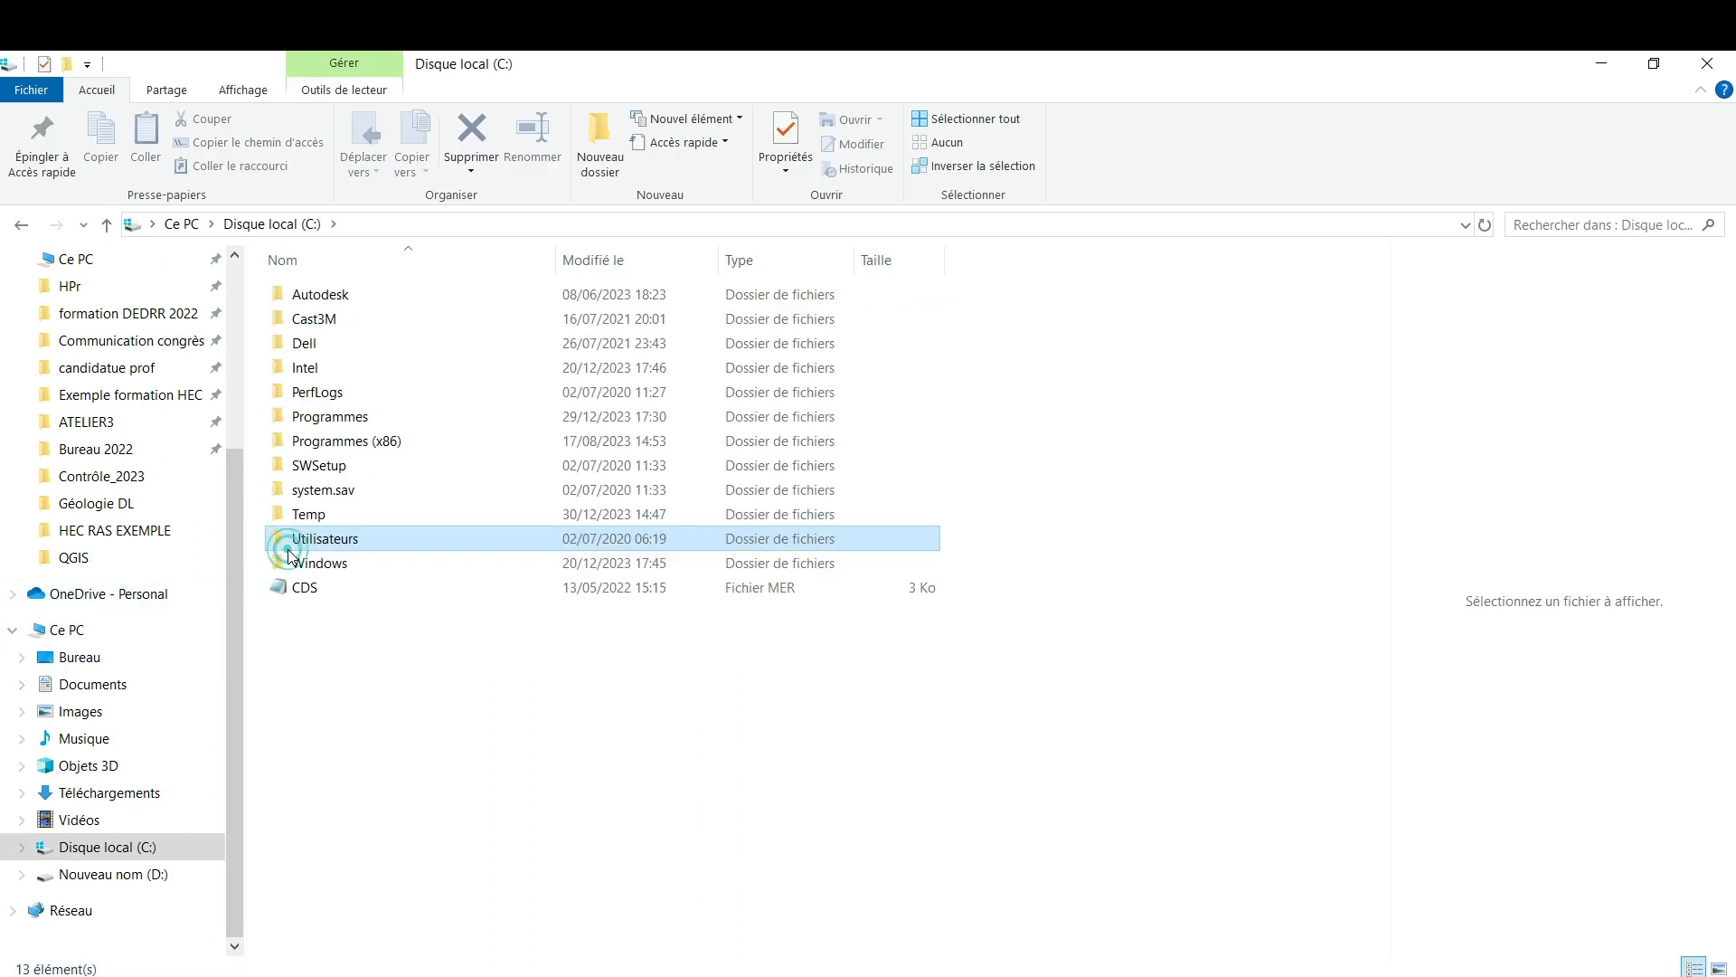
{"action": "left_click", "coordinate": [378, 422]}
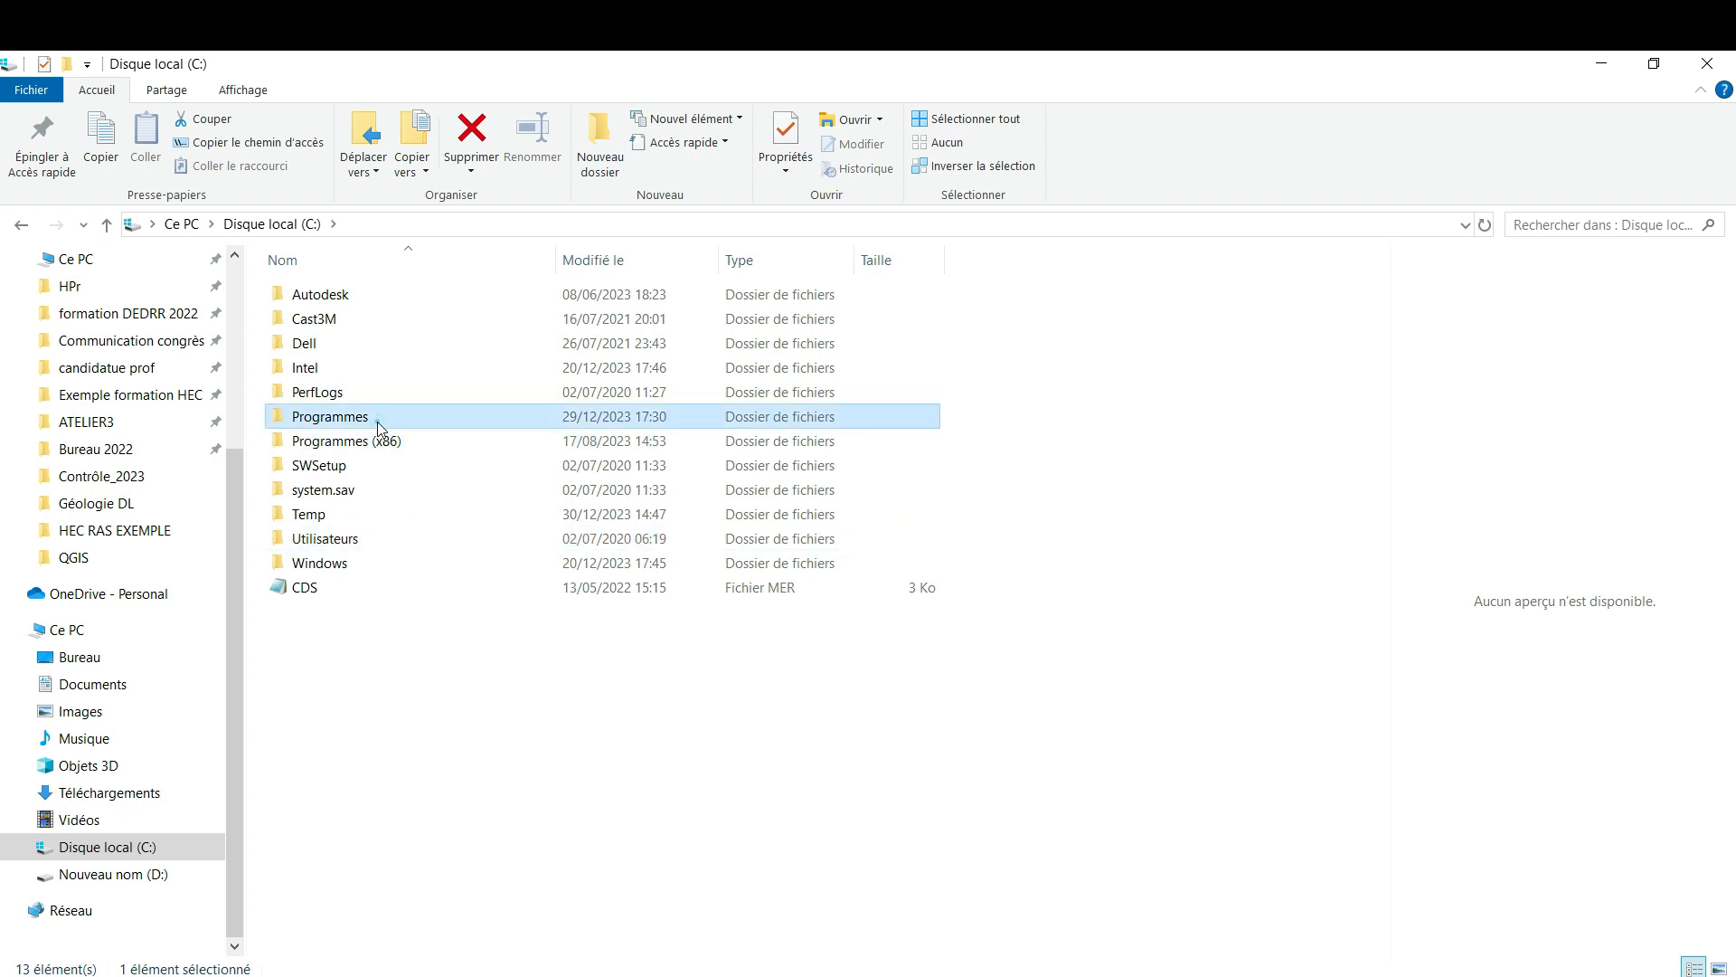
{"action": "double_click", "coordinate": [378, 421]}
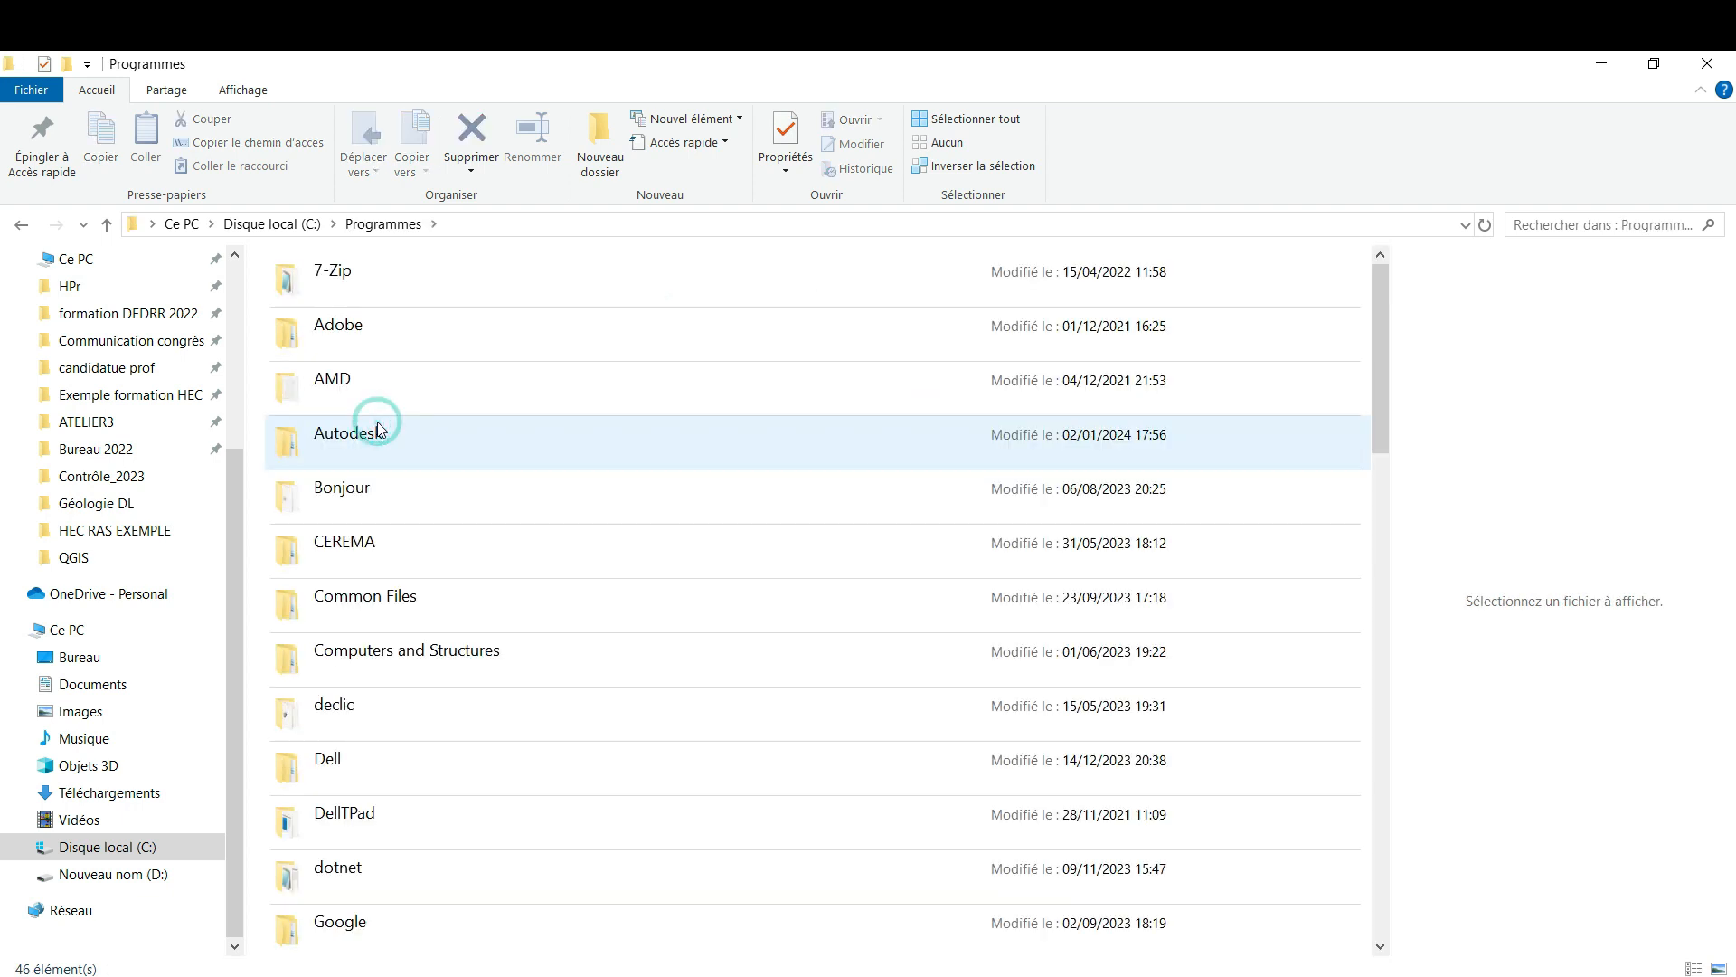
{"action": "double_click", "coordinate": [350, 549]}
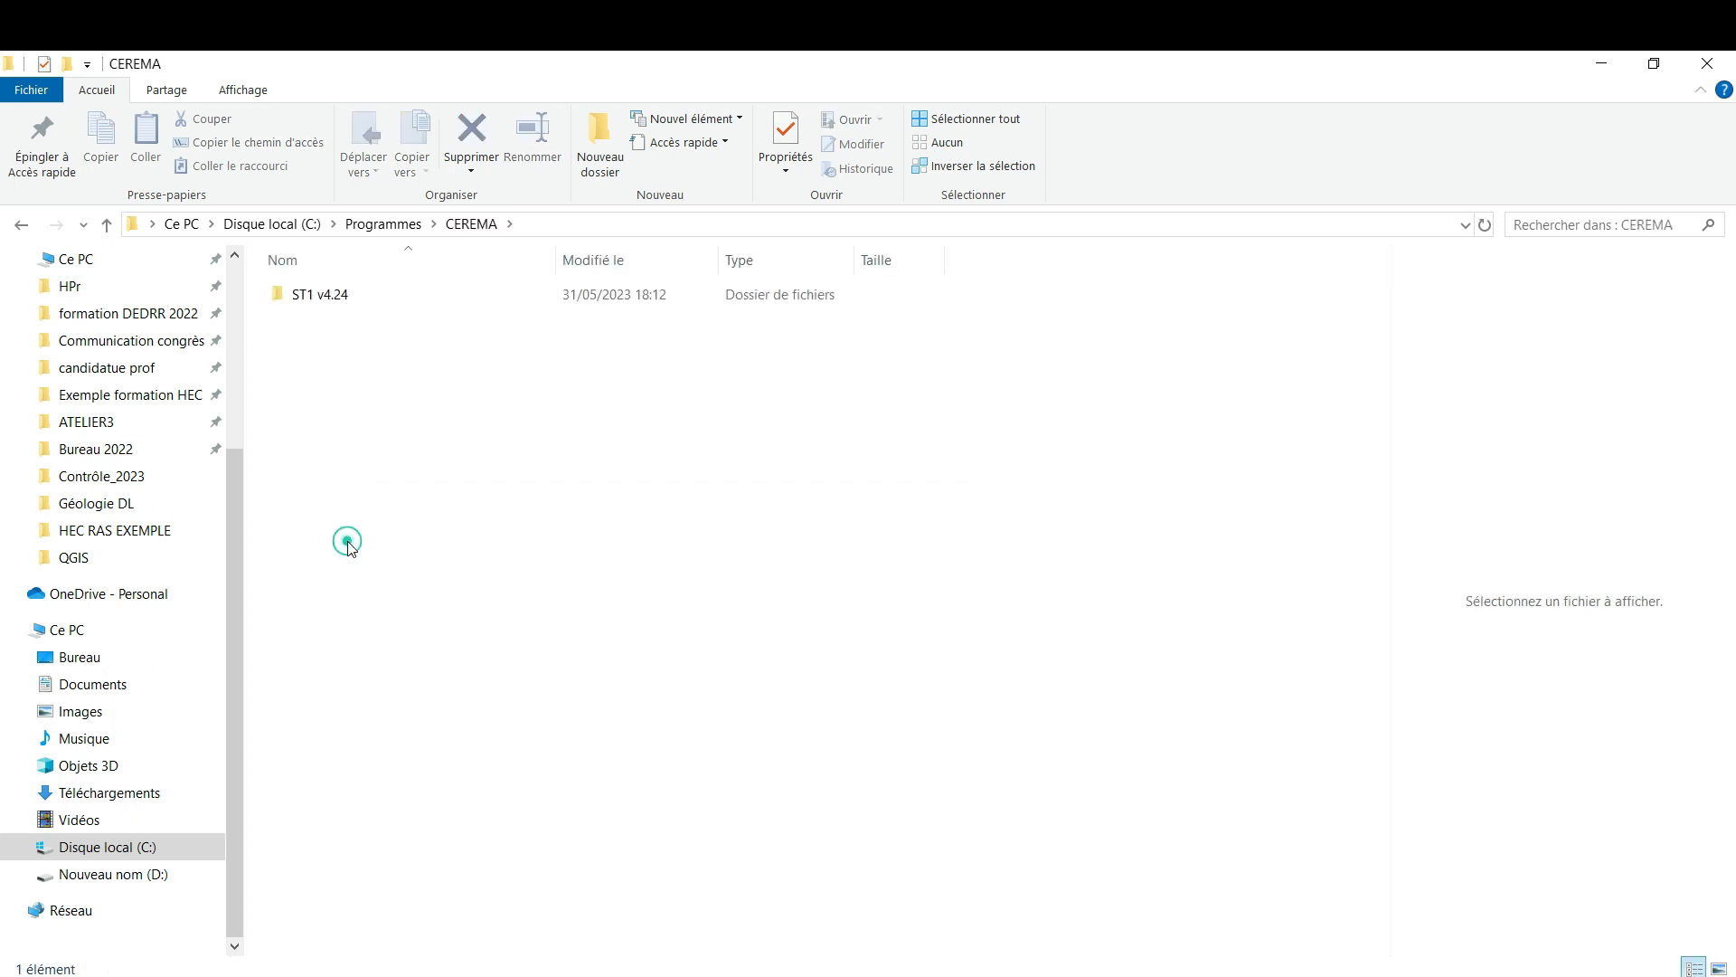
{"action": "double_click", "coordinate": [322, 298]}
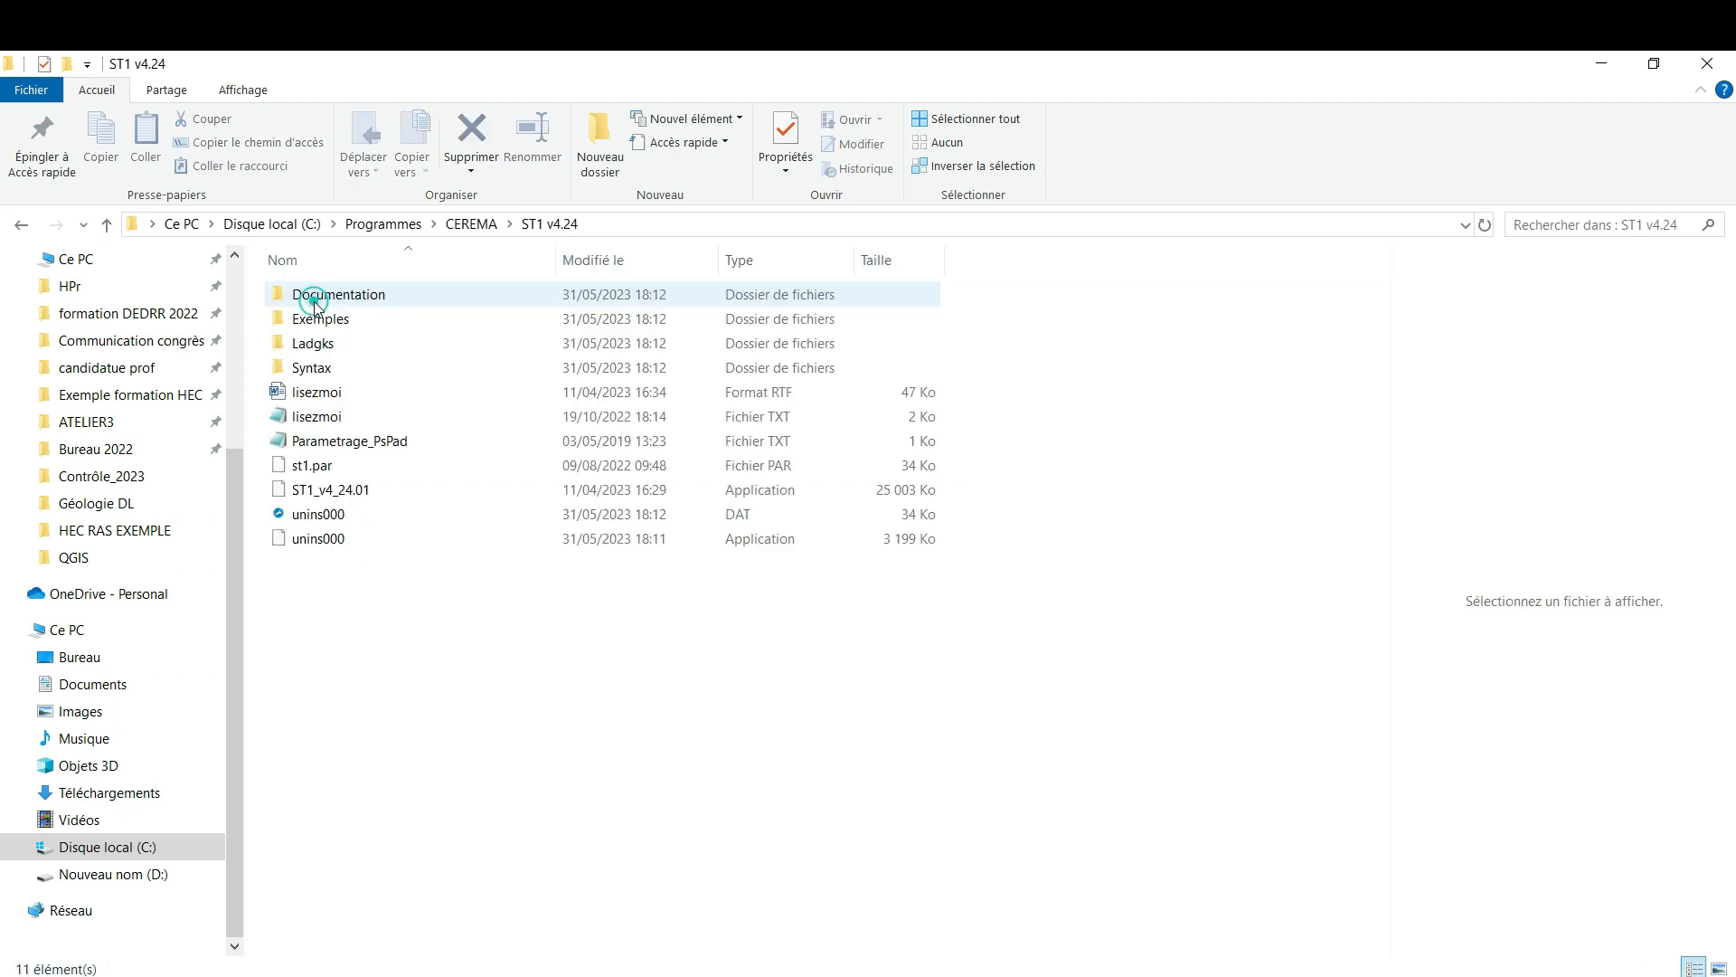
{"action": "double_click", "coordinate": [364, 378]}
Select the ST1 syntax file and examine its keyword list in the preview
{"action": "left_click", "coordinate": [318, 296]}
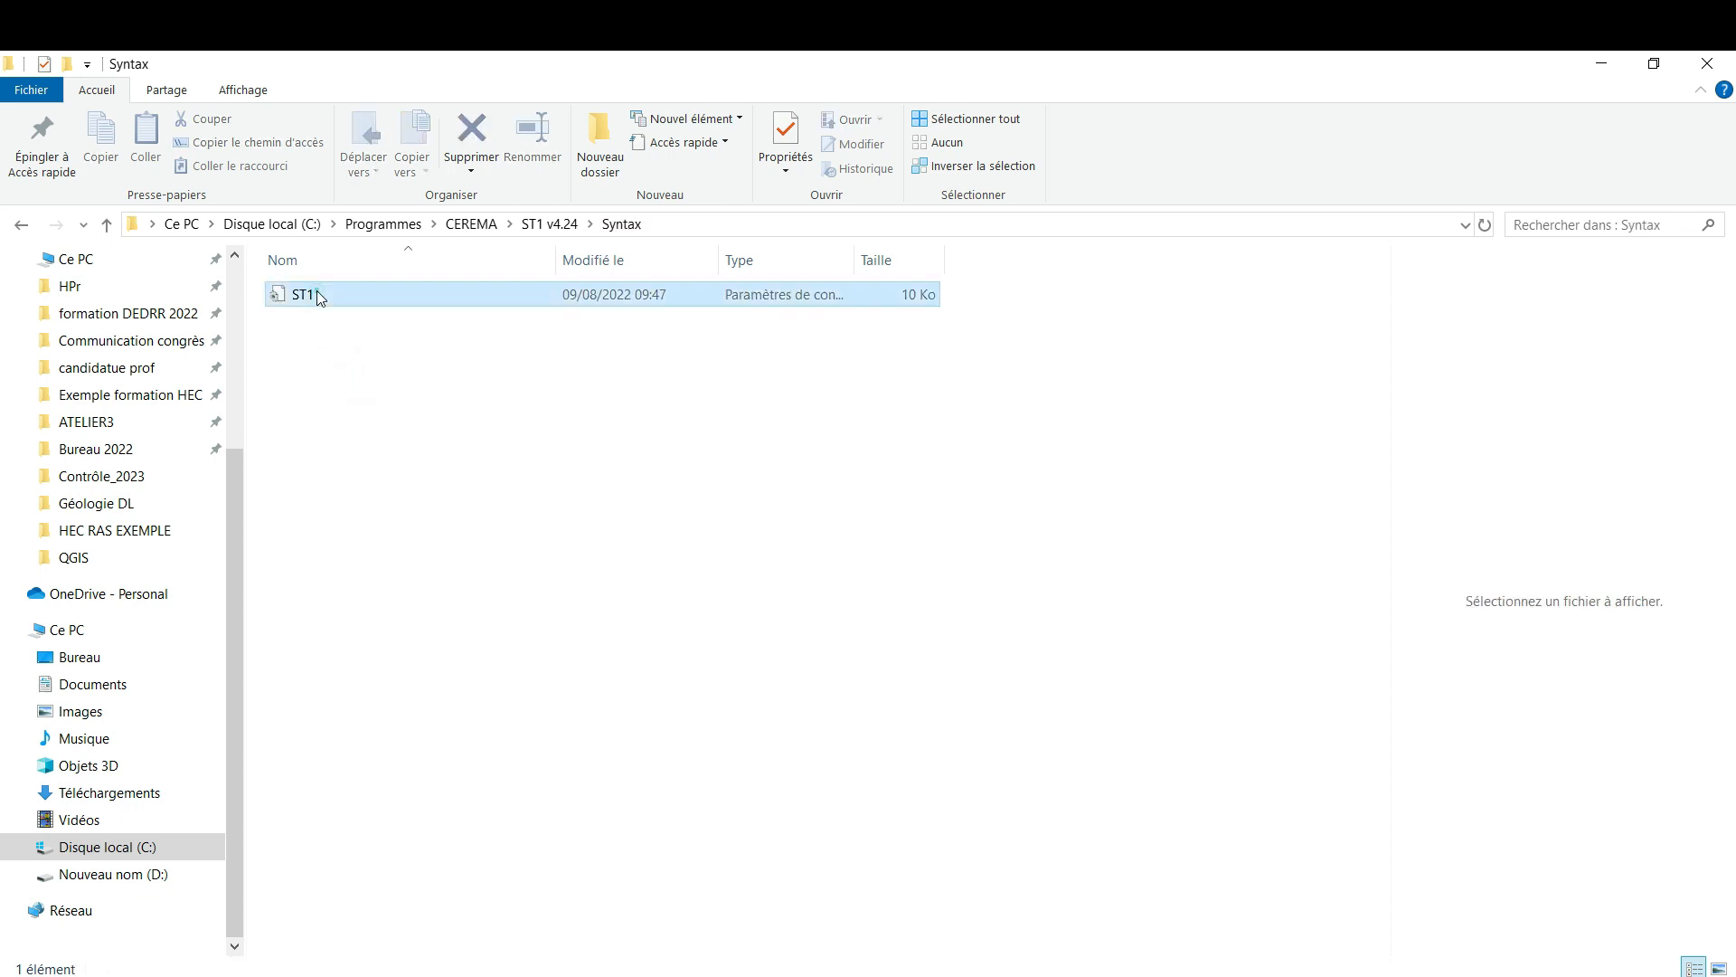
{"action": "left_click", "coordinate": [319, 298]}
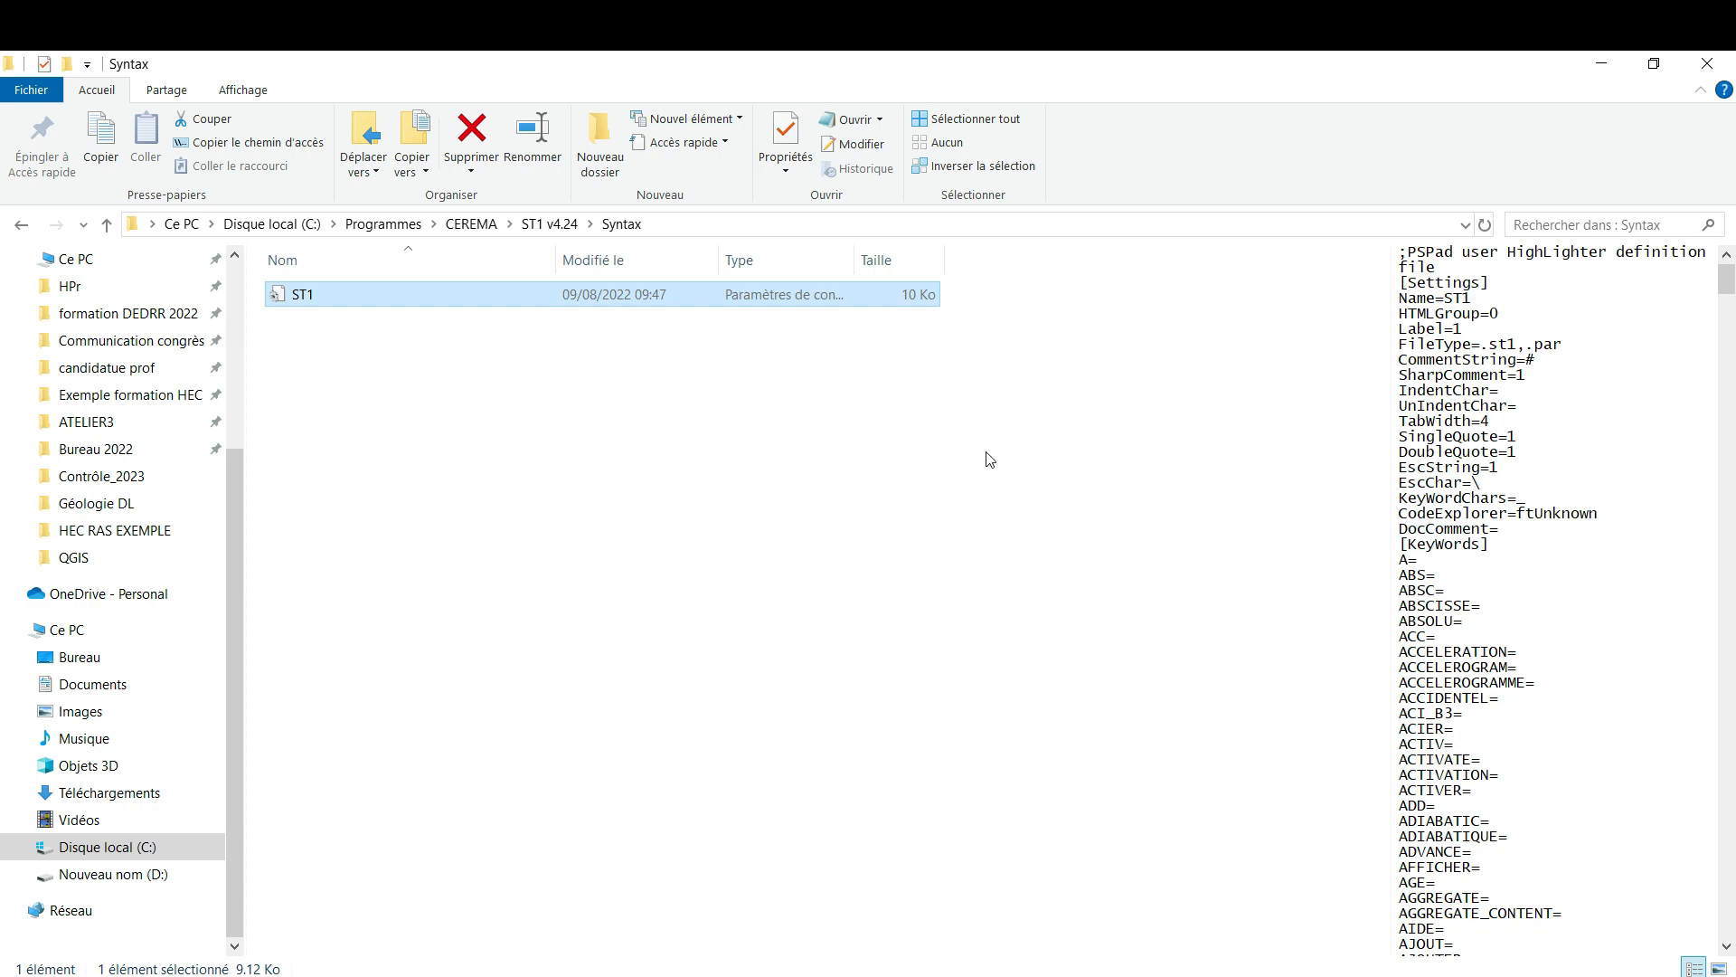
{"action": "left_click_drag", "start_coordinate": [1727, 286], "coordinate": [1727, 427]}
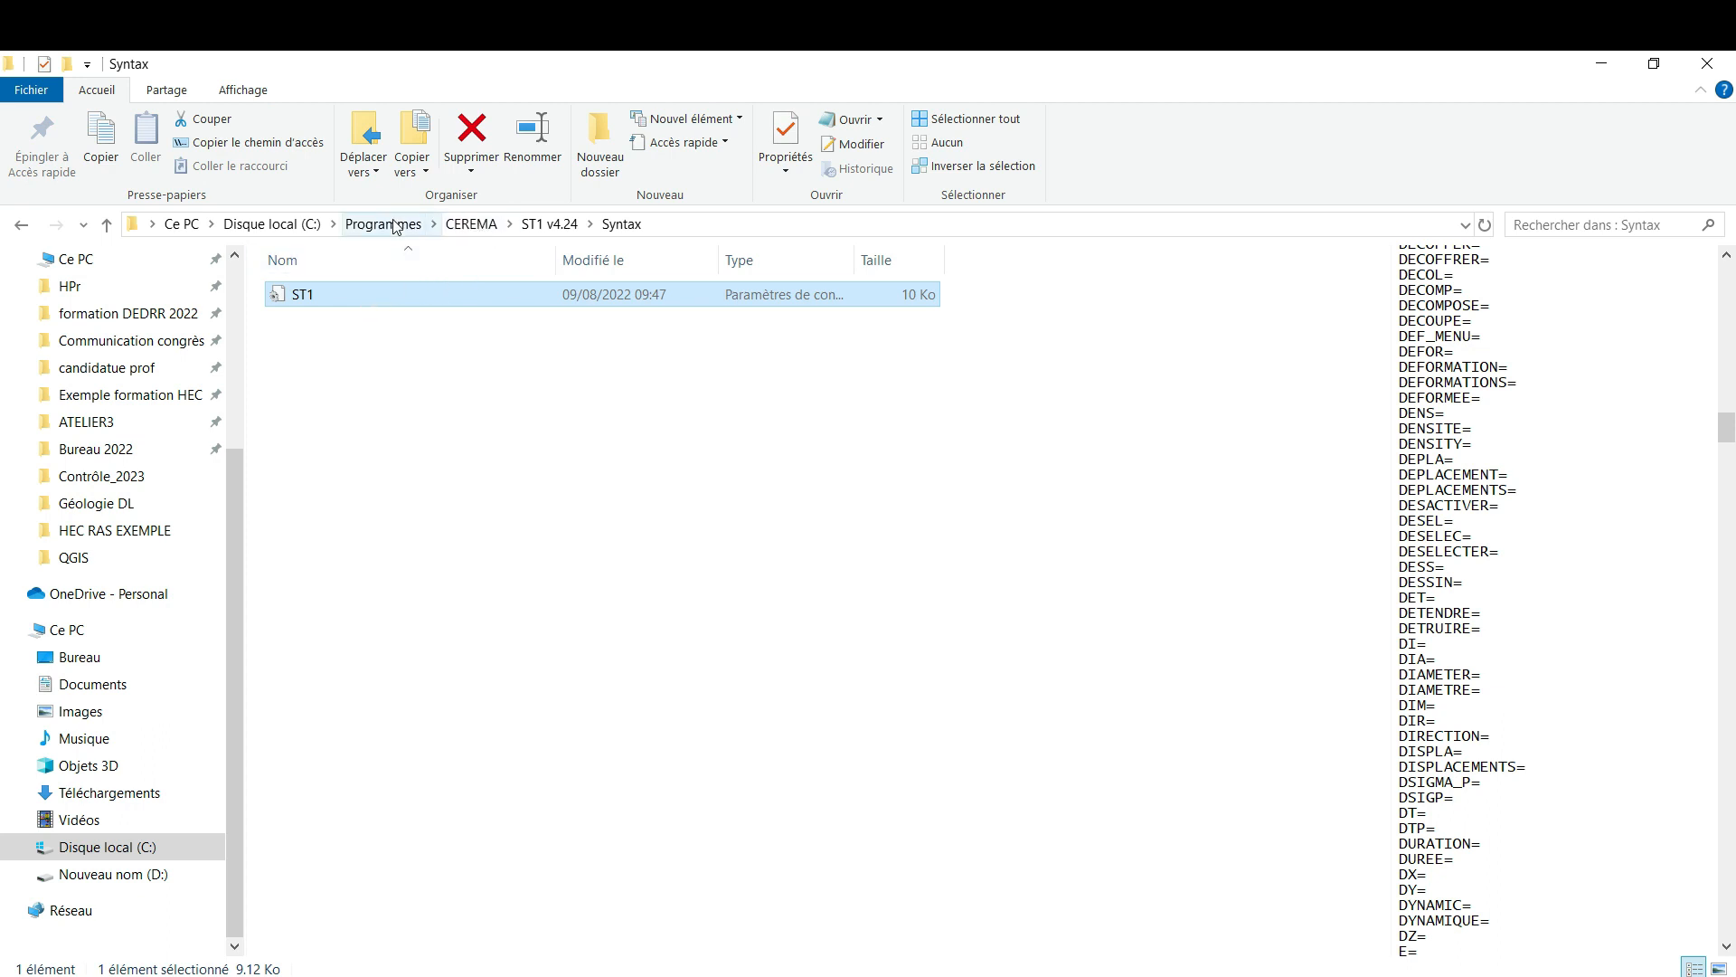
Return to disk C:, open the Programmes folder and look through it for the PSPad installation folder
{"action": "left_click", "coordinate": [308, 226]}
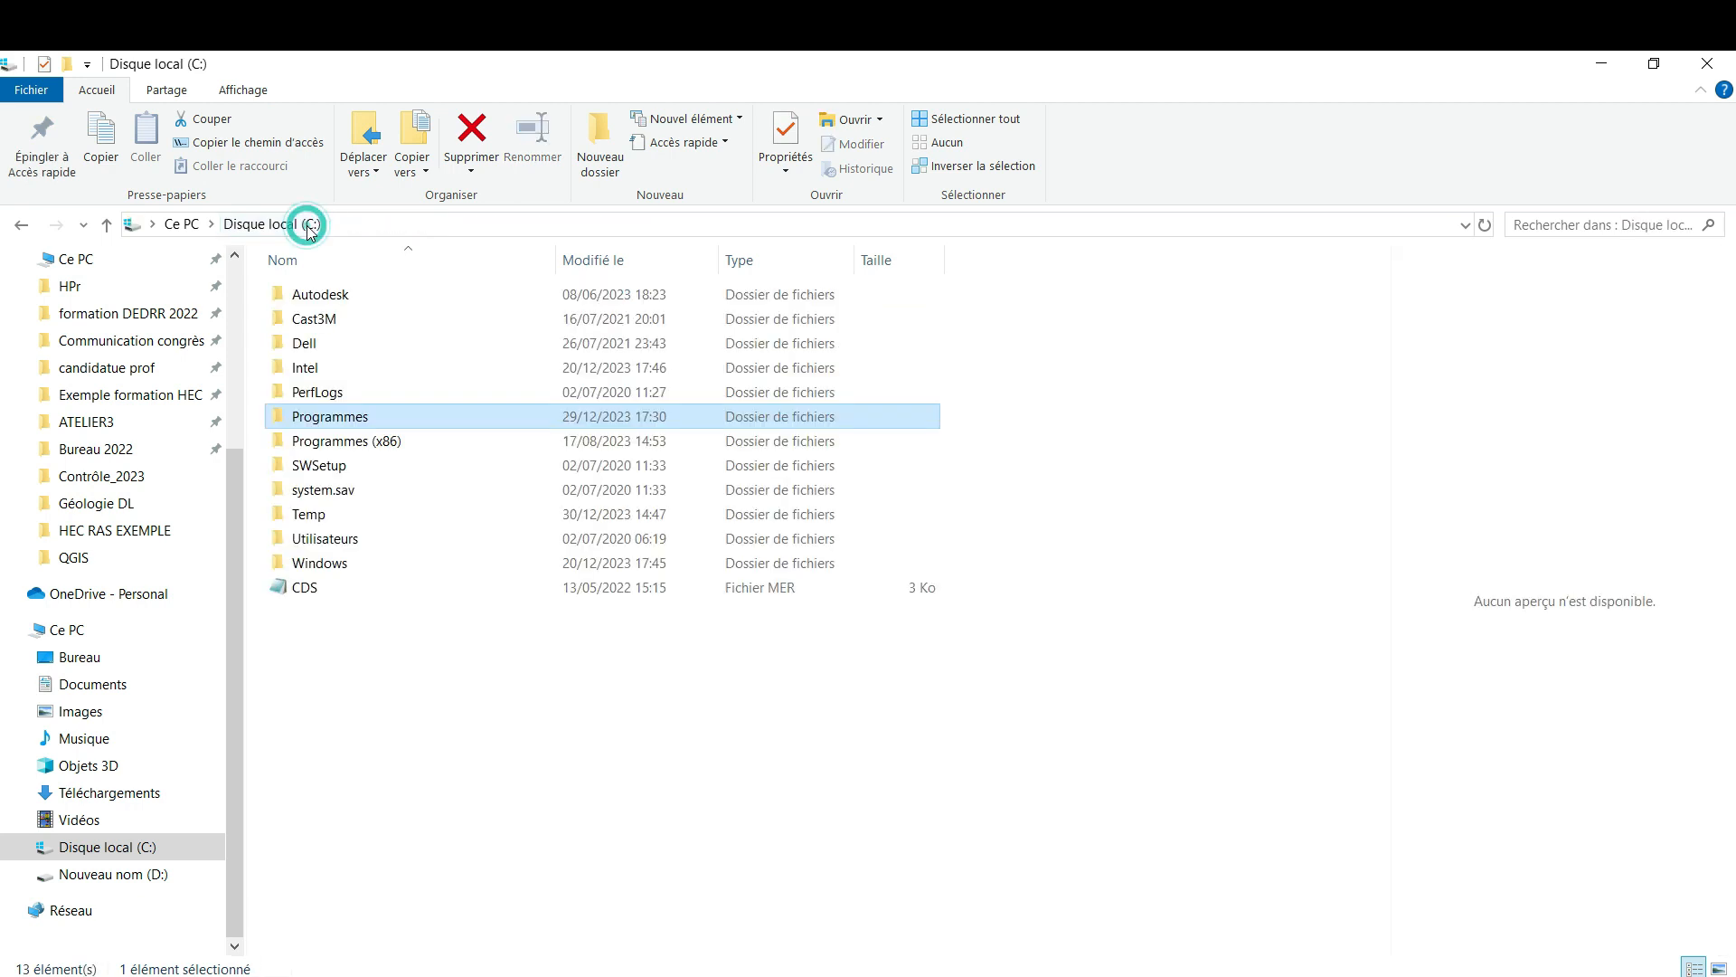
{"action": "double_click", "coordinate": [405, 419]}
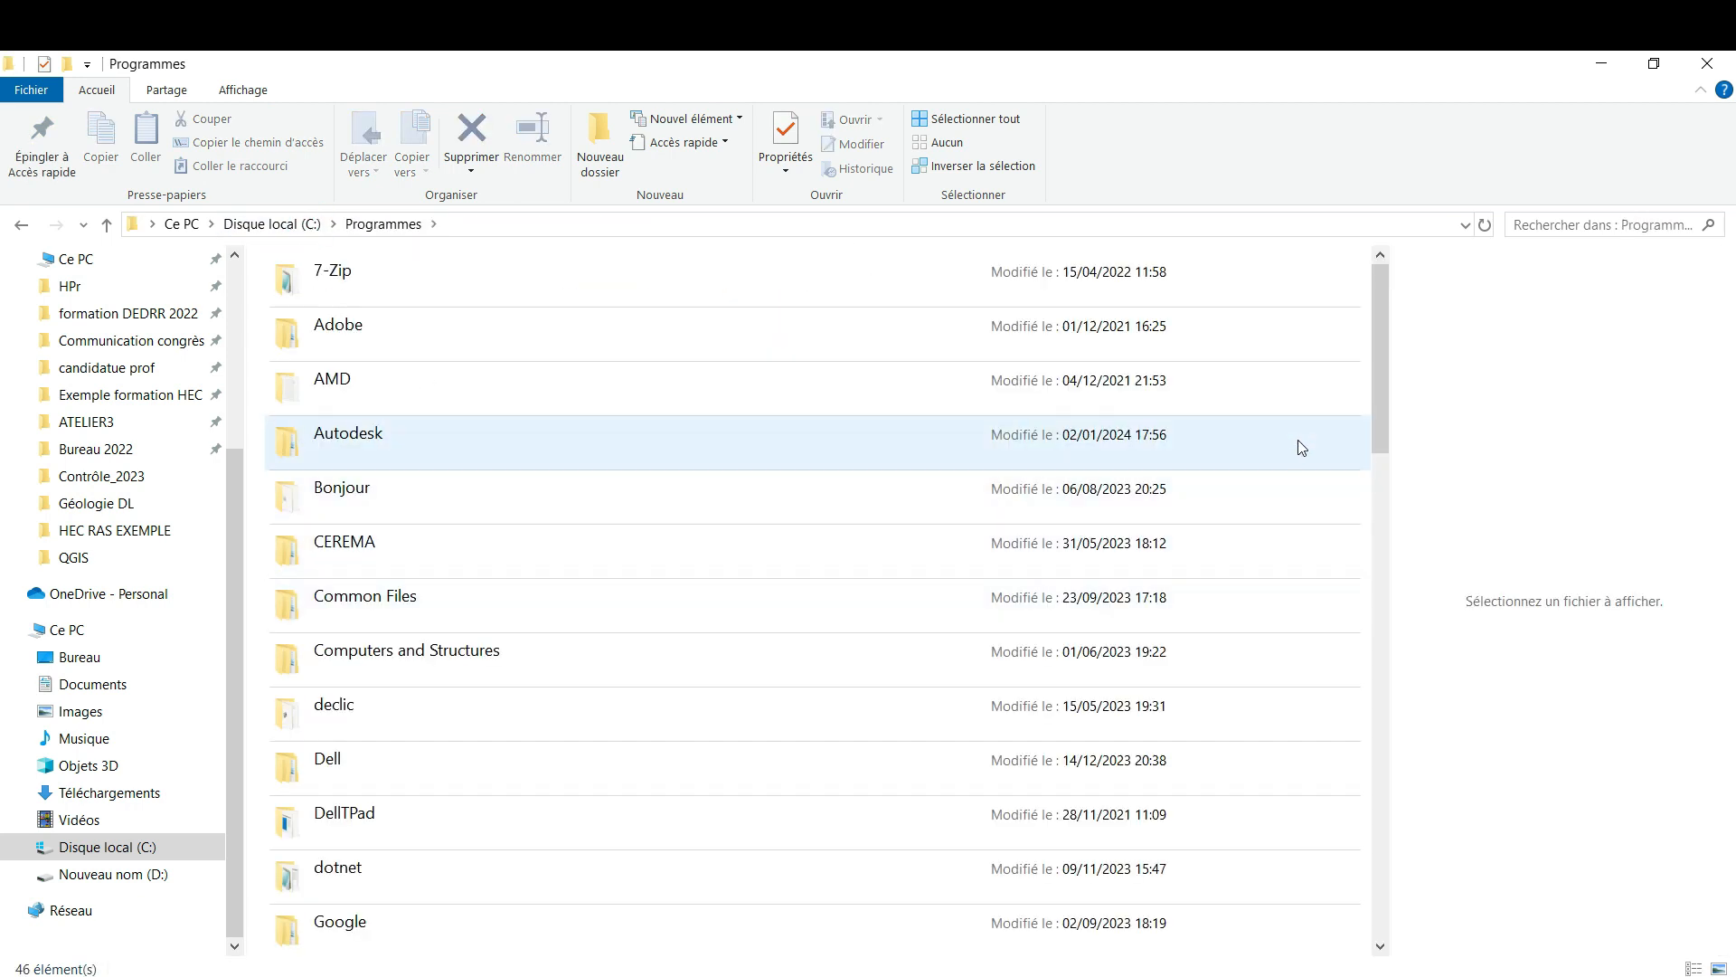
{"action": "scroll", "coordinate": [1384, 421], "scroll_direction": "down", "scroll_amount": 10}
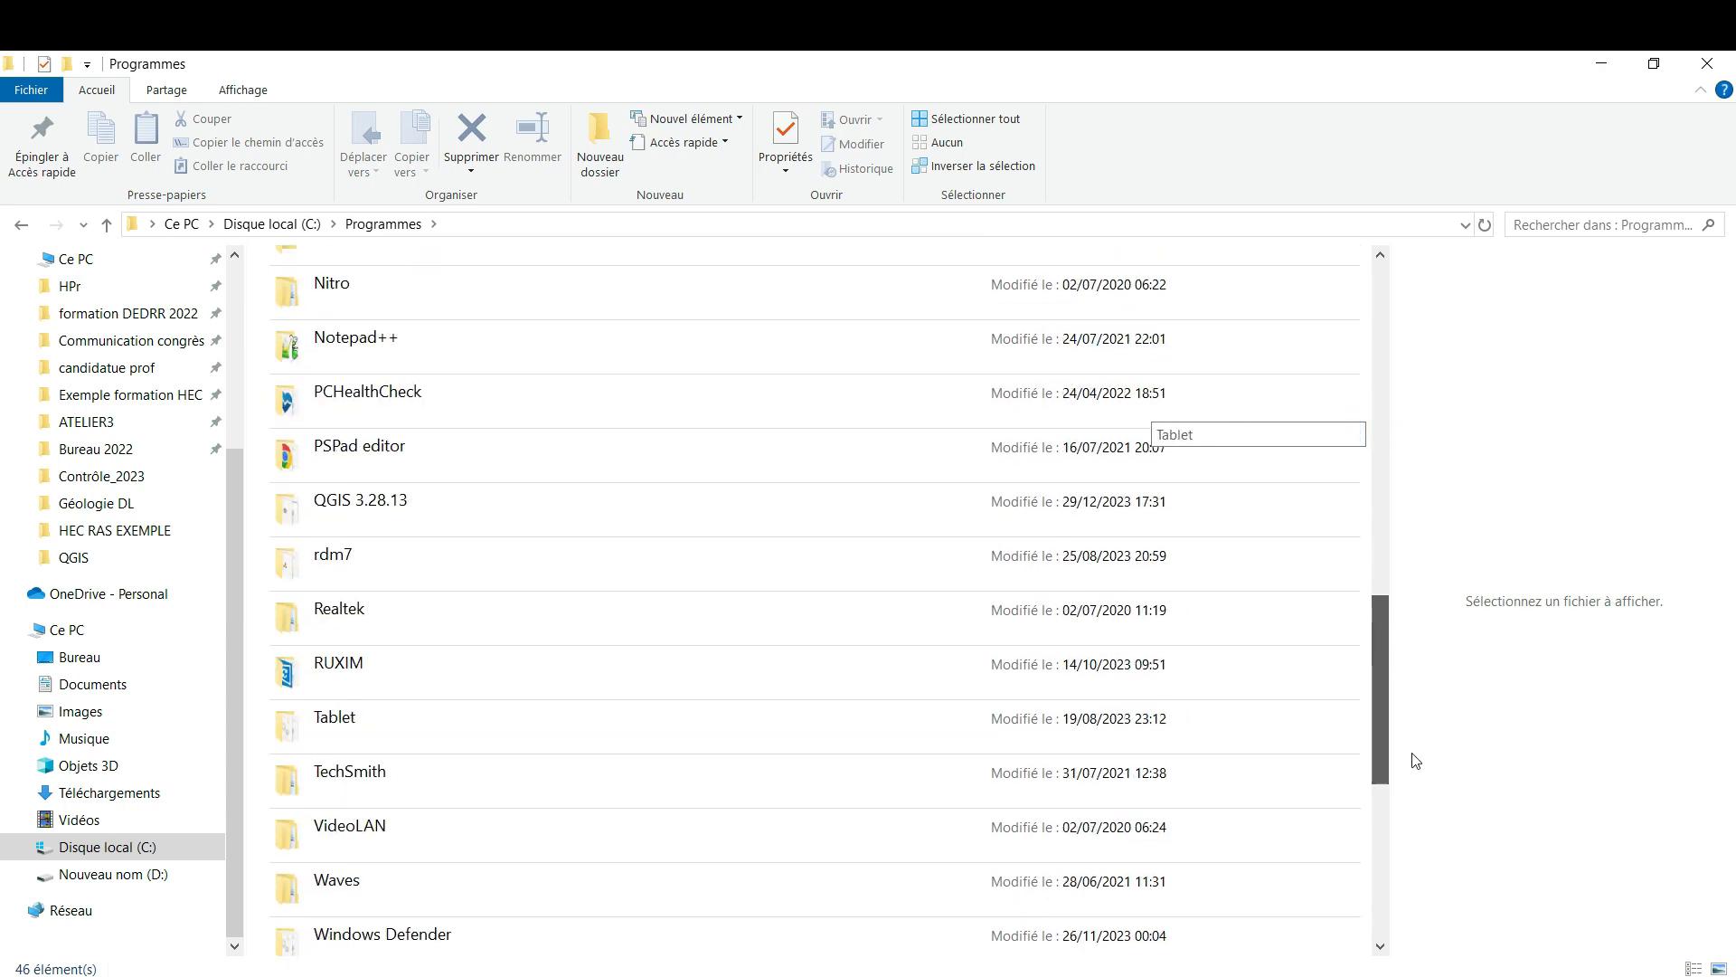
{"action": "left_click_drag", "start_coordinate": [1417, 761], "coordinate": [1416, 731]}
{"action": "scroll", "coordinate": [1413, 754], "scroll_direction": "down", "scroll_amount": 2}
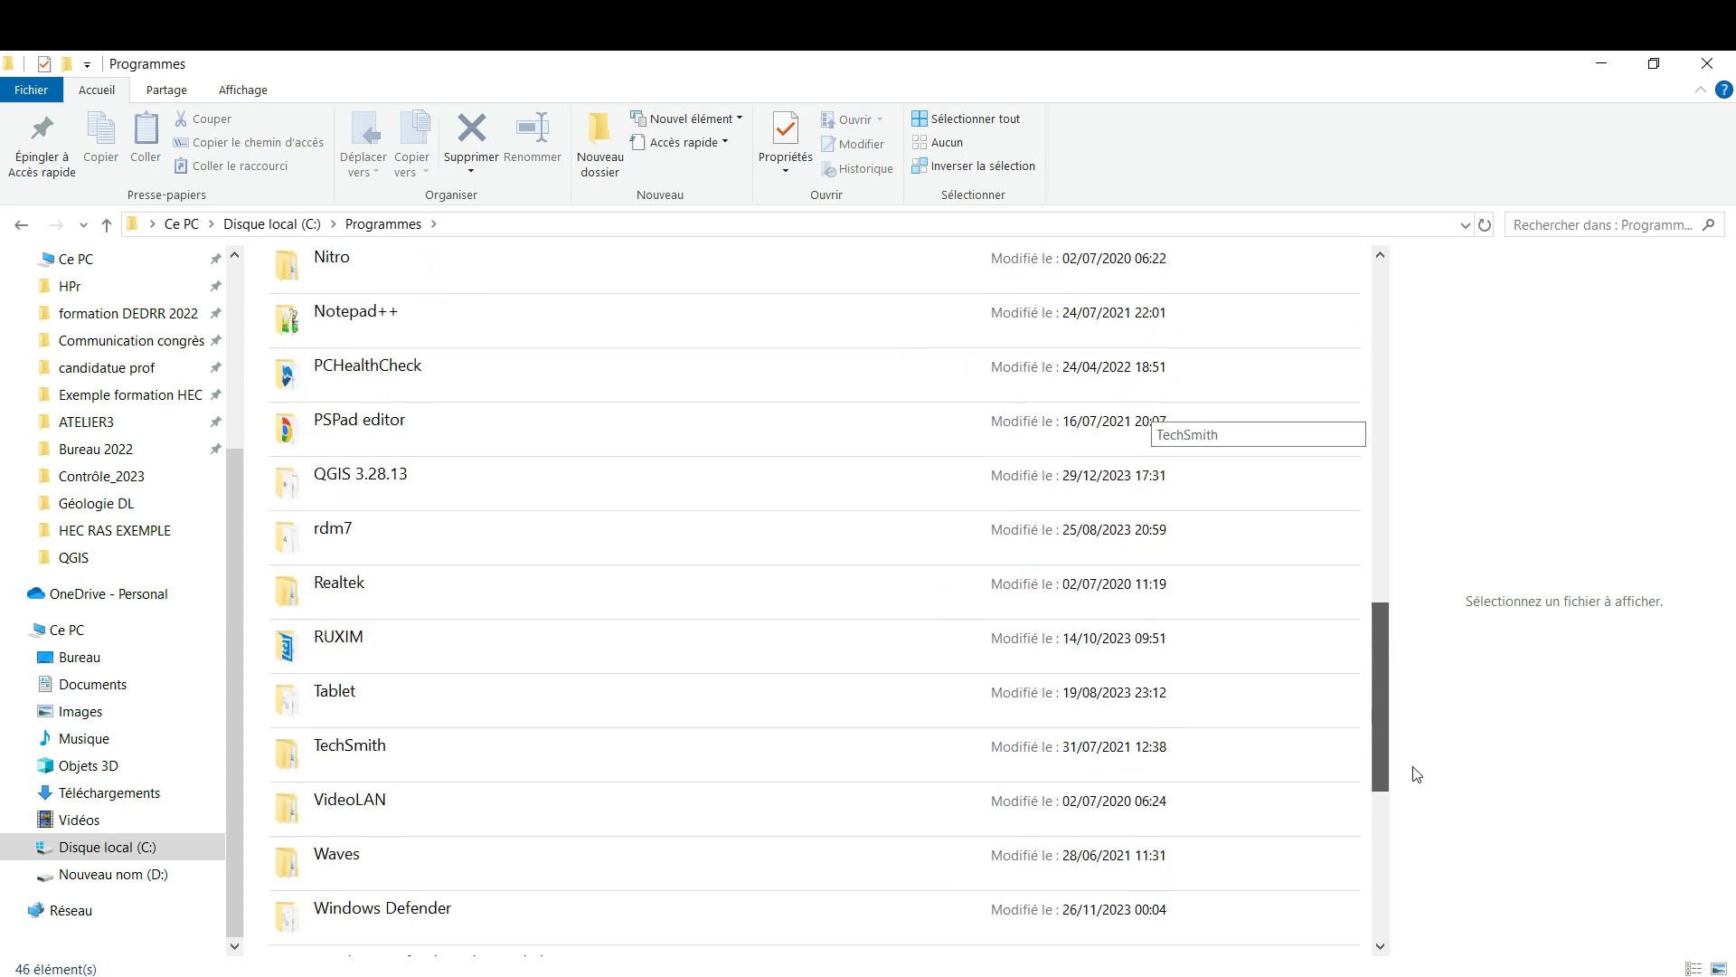
{"action": "scroll", "coordinate": [1321, 415], "scroll_direction": "up", "scroll_amount": 10}
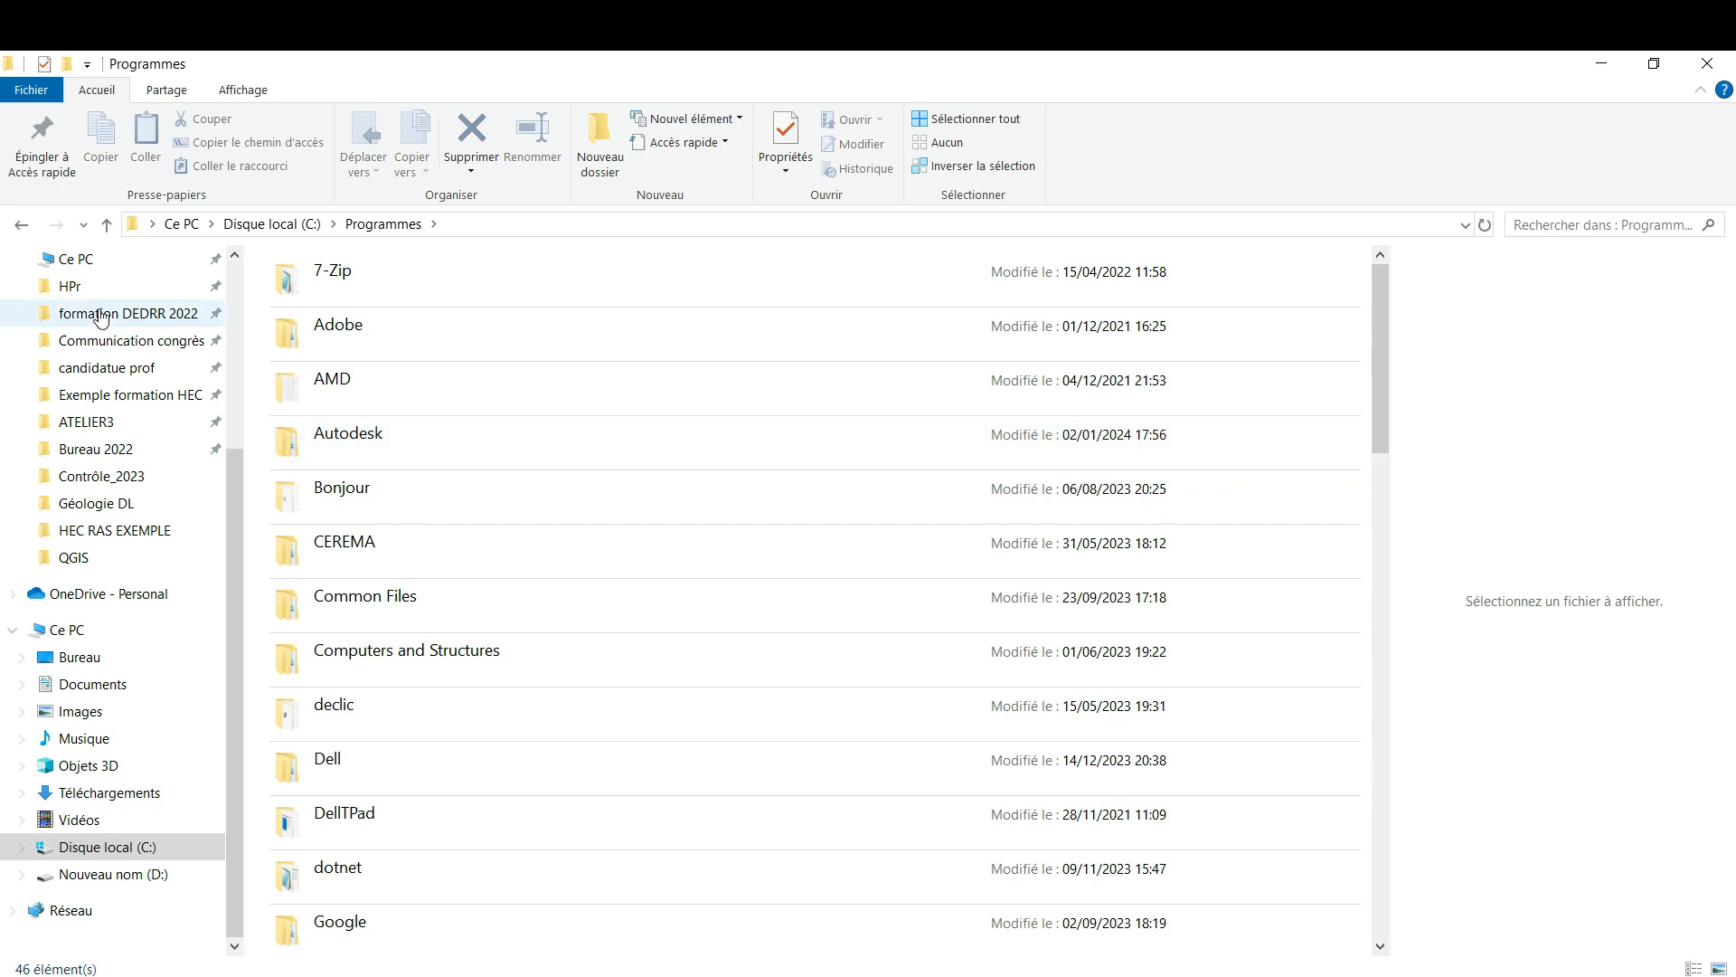
Go back to disk C:, open Programmes (x86) and look through its folders for PSPad
{"action": "left_click", "coordinate": [22, 226]}
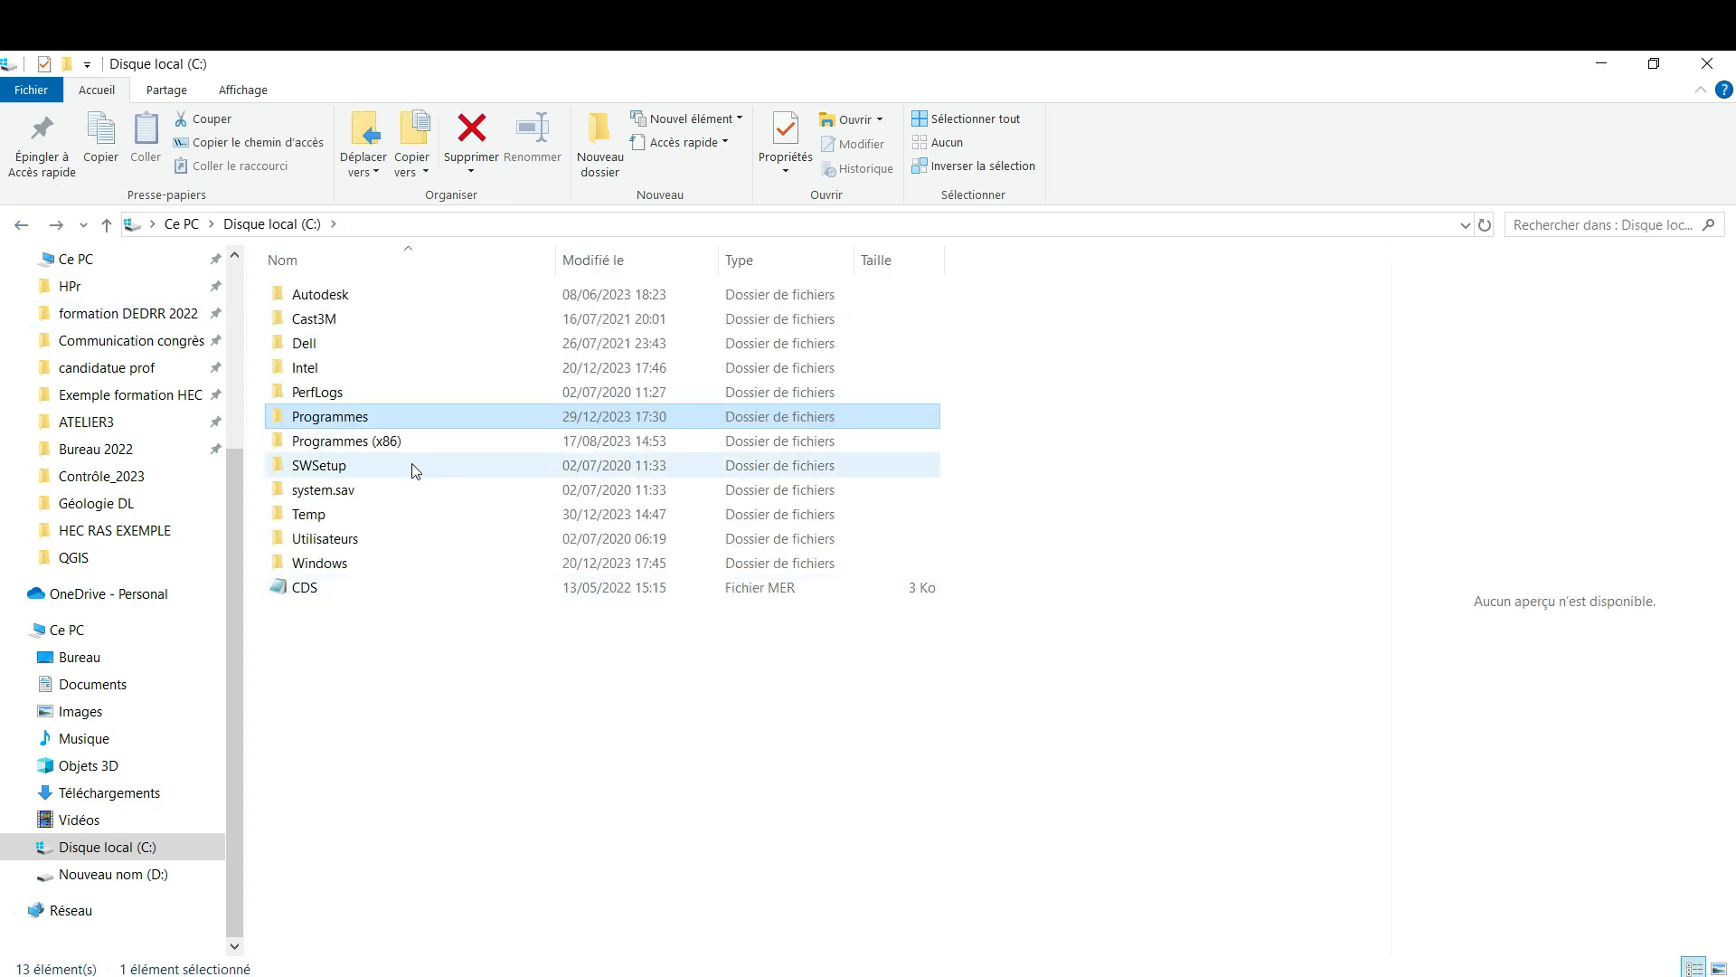
{"action": "double_click", "coordinate": [399, 442]}
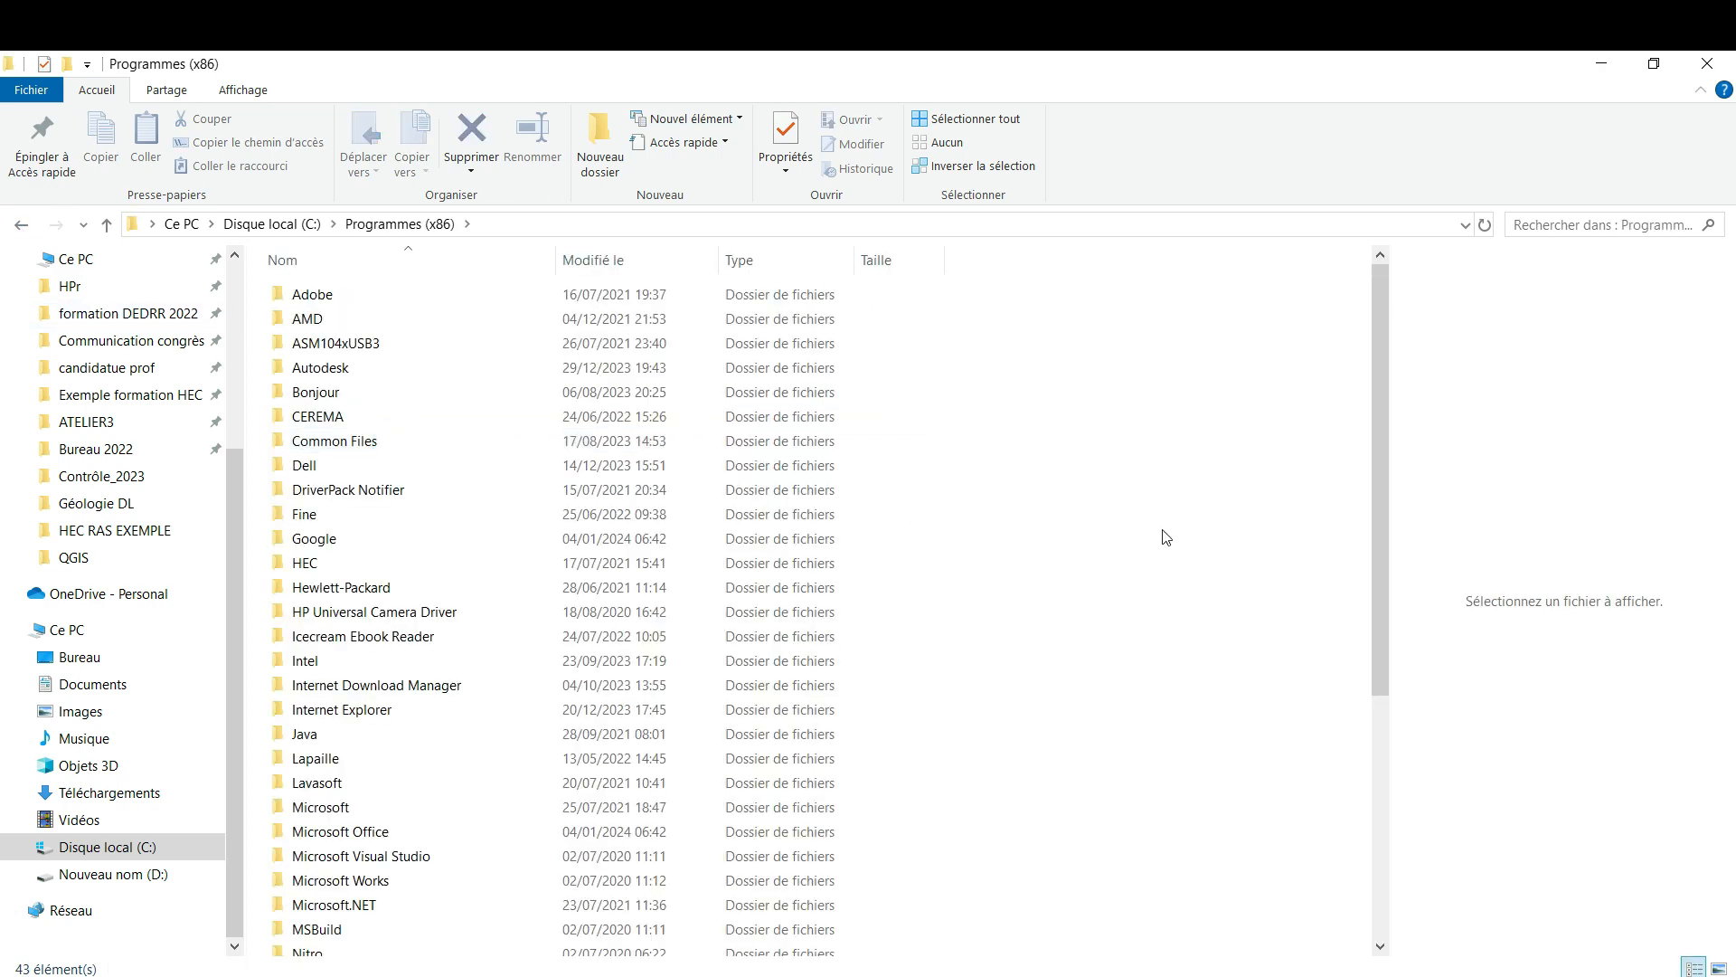
{"action": "left_click_drag", "start_coordinate": [1371, 483], "coordinate": [1396, 736]}
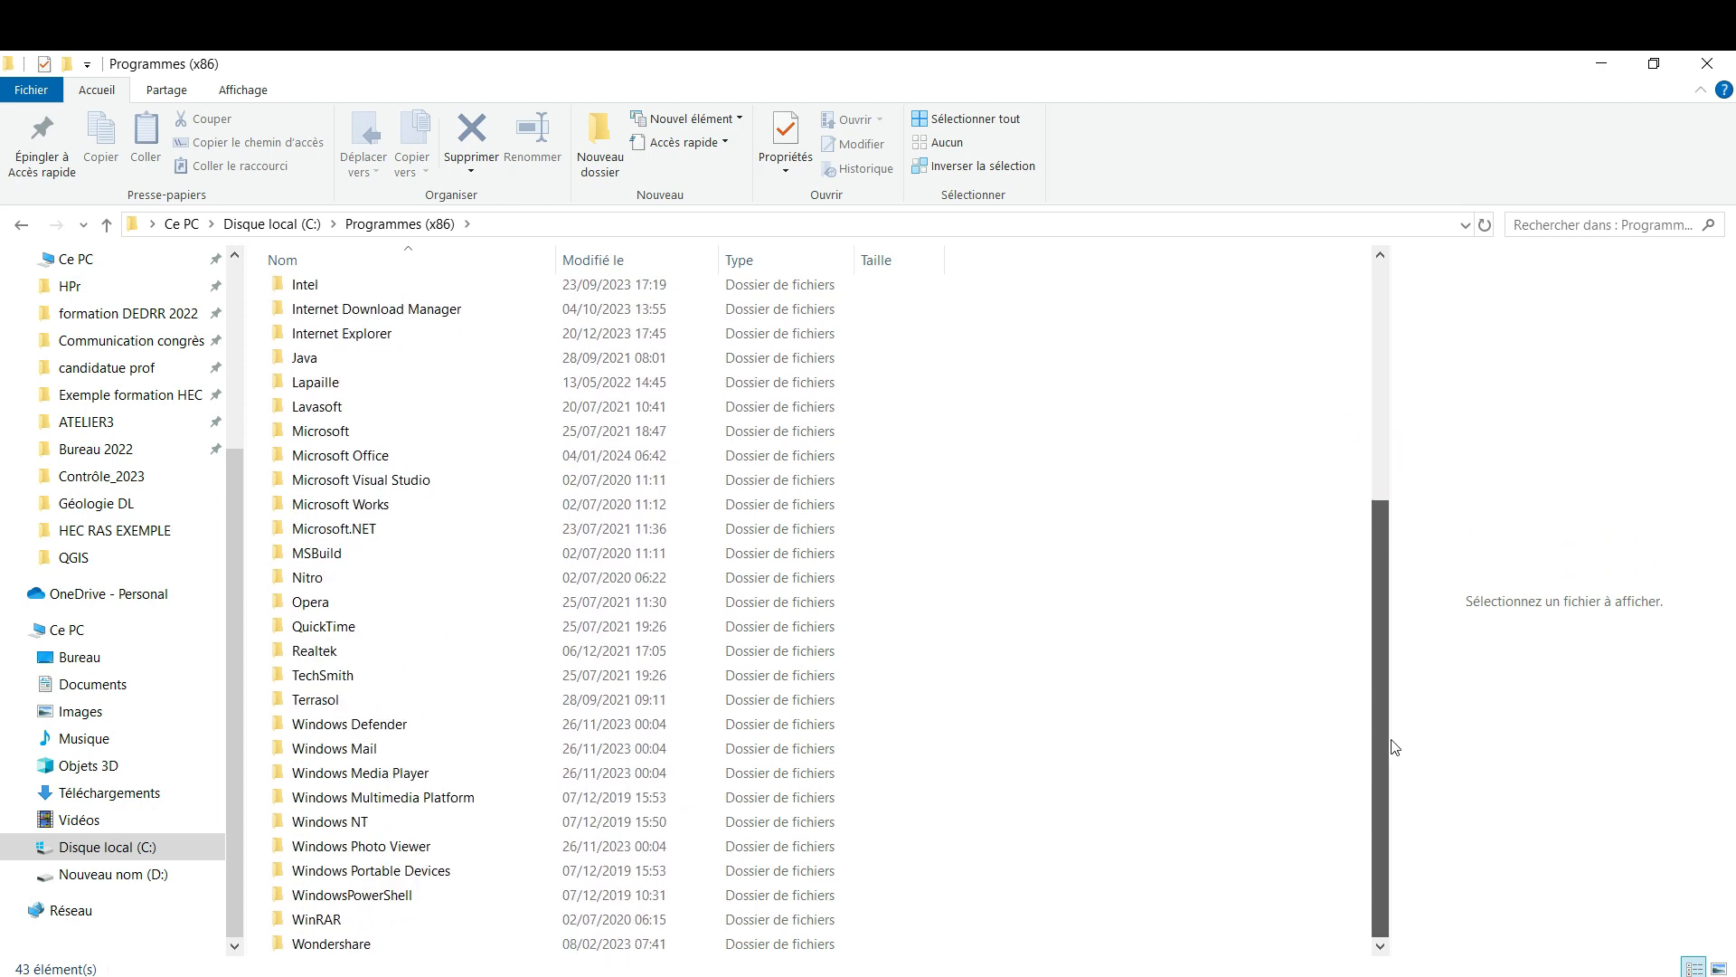
{"action": "left_click_drag", "start_coordinate": [1393, 733], "coordinate": [860, 244]}
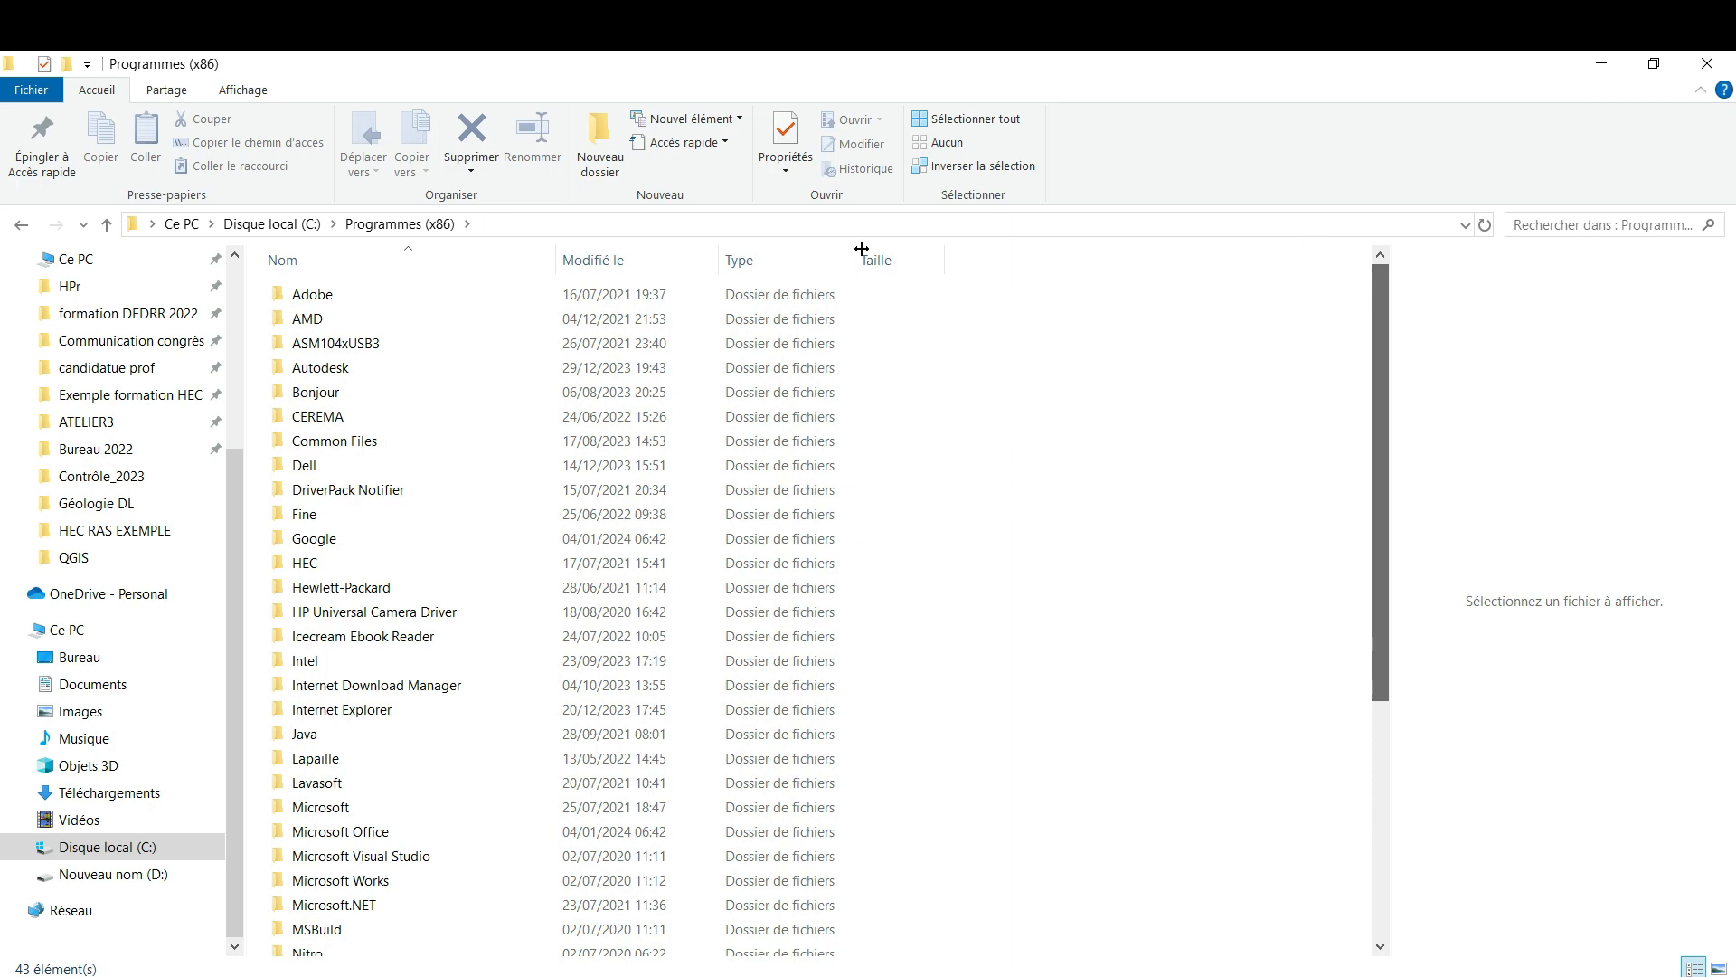
Open the folder C:\Programmes\PSPad editor\Syntax and select the ST1 syntax file to check its contents in the preview
{"action": "left_click", "coordinate": [23, 225]}
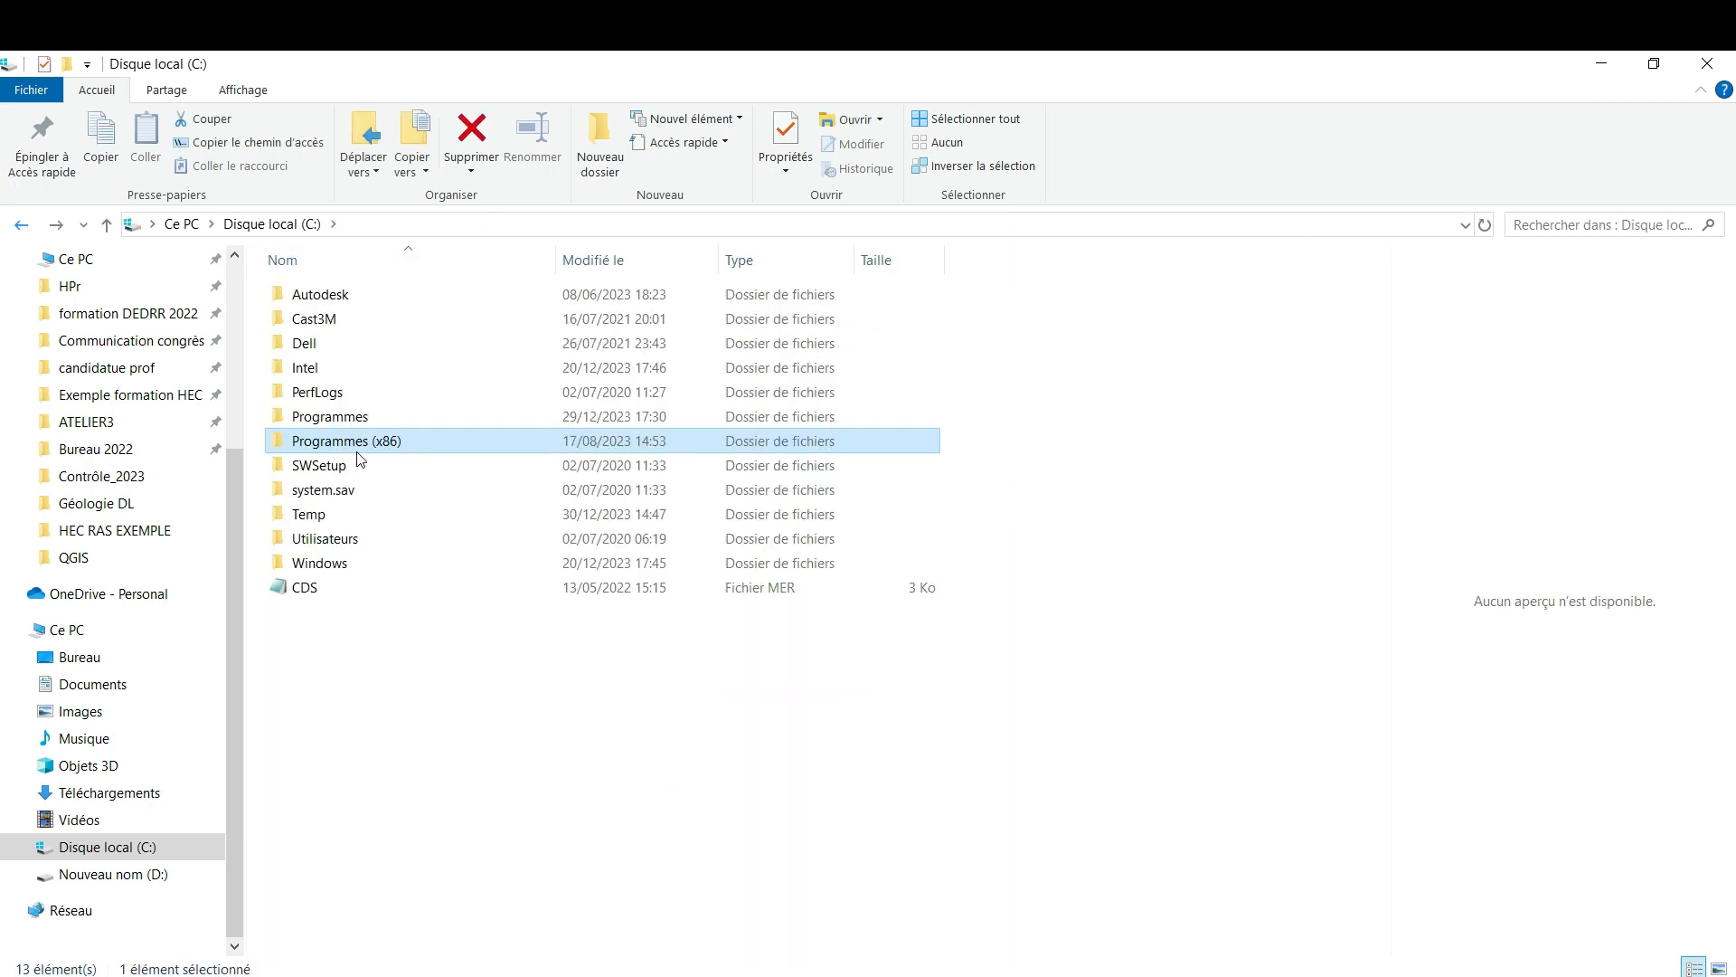
{"action": "double_click", "coordinate": [349, 425]}
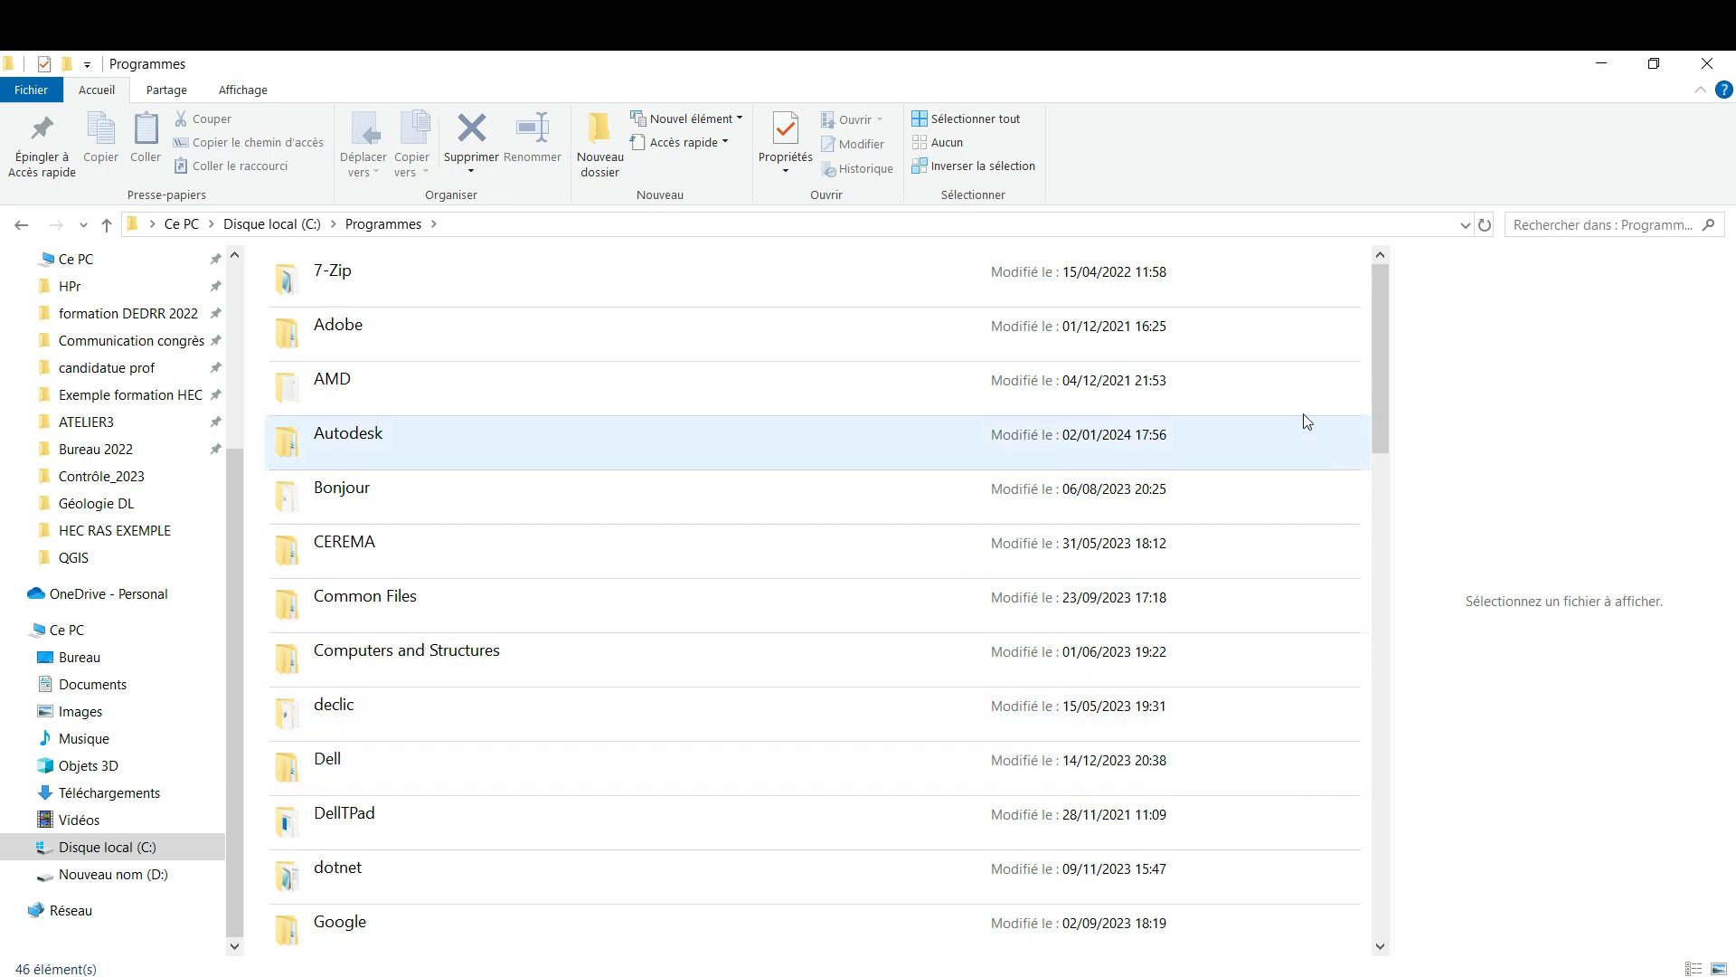
{"action": "left_click_drag", "start_coordinate": [1389, 448], "coordinate": [1407, 659]}
{"action": "double_click", "coordinate": [343, 800]}
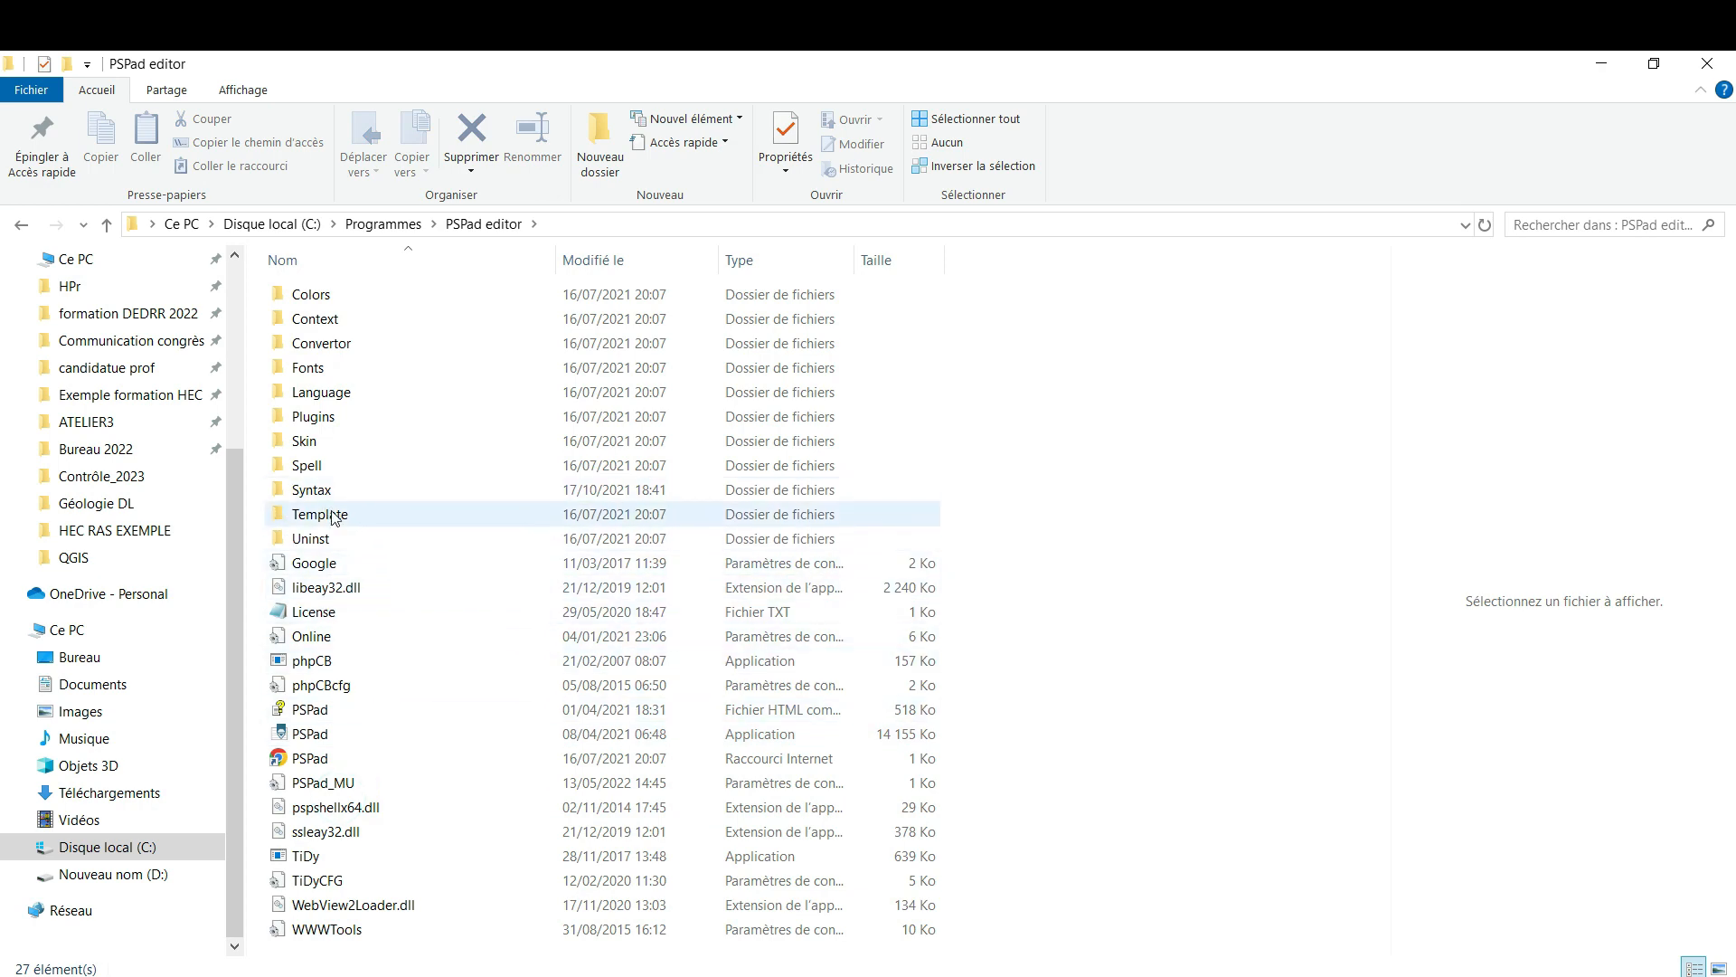
{"action": "double_click", "coordinate": [310, 493]}
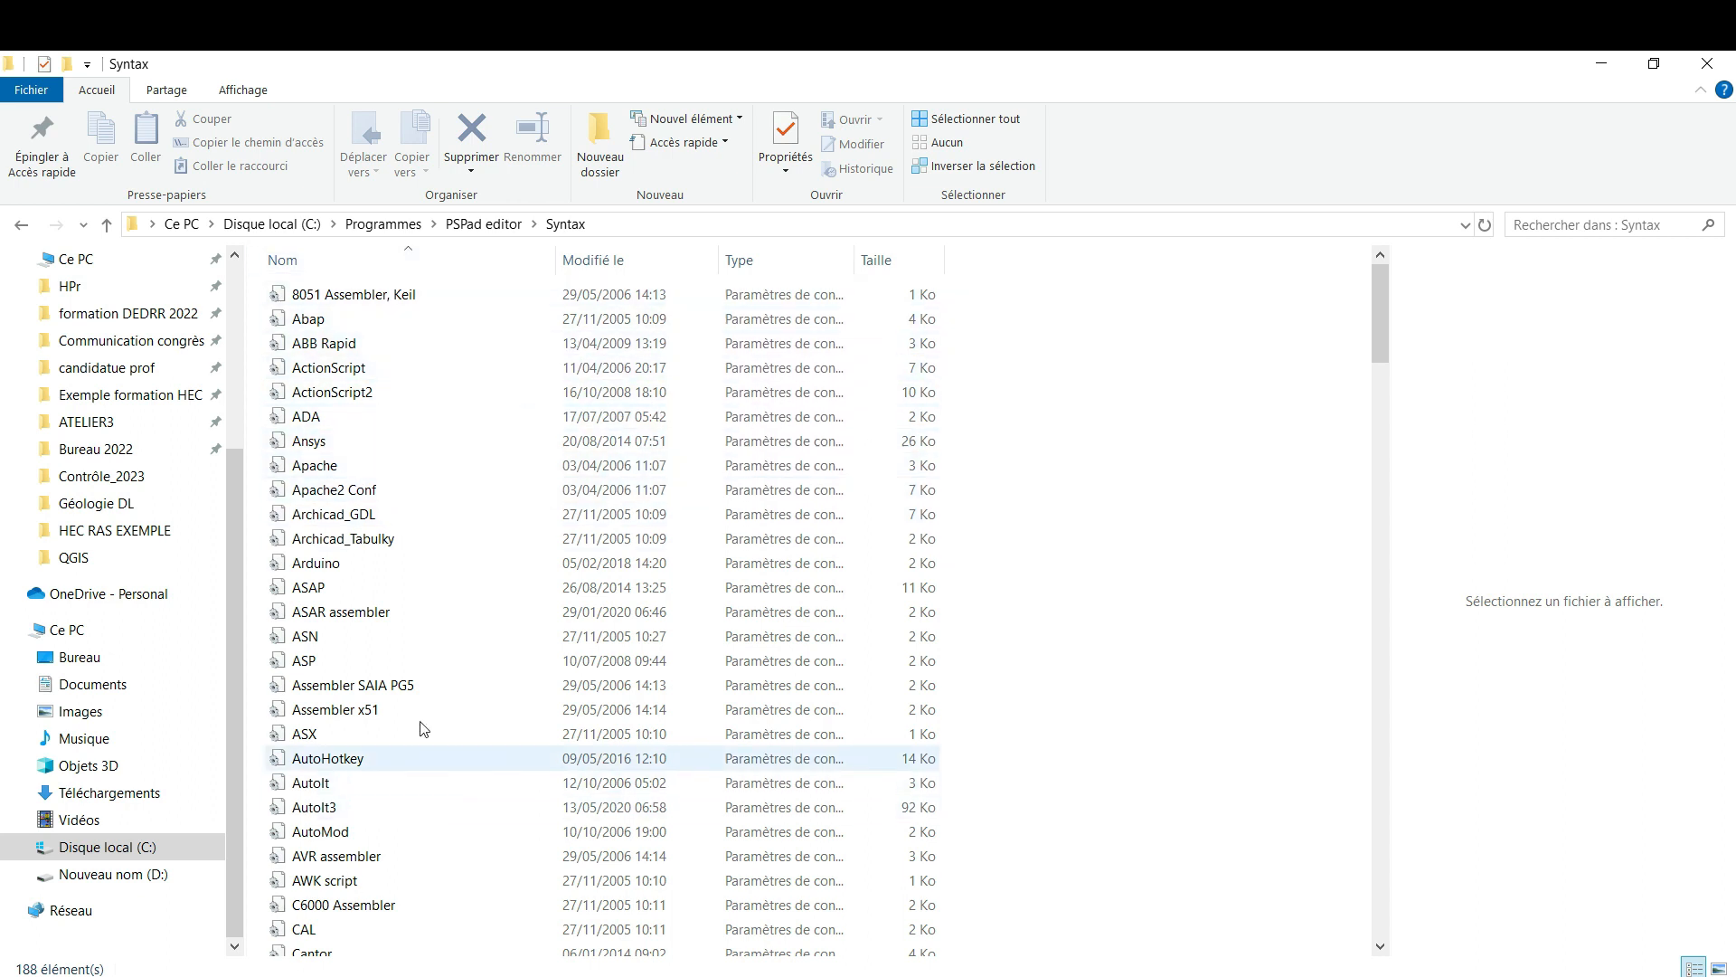
{"action": "left_click_drag", "start_coordinate": [1377, 347], "coordinate": [1363, 830]}
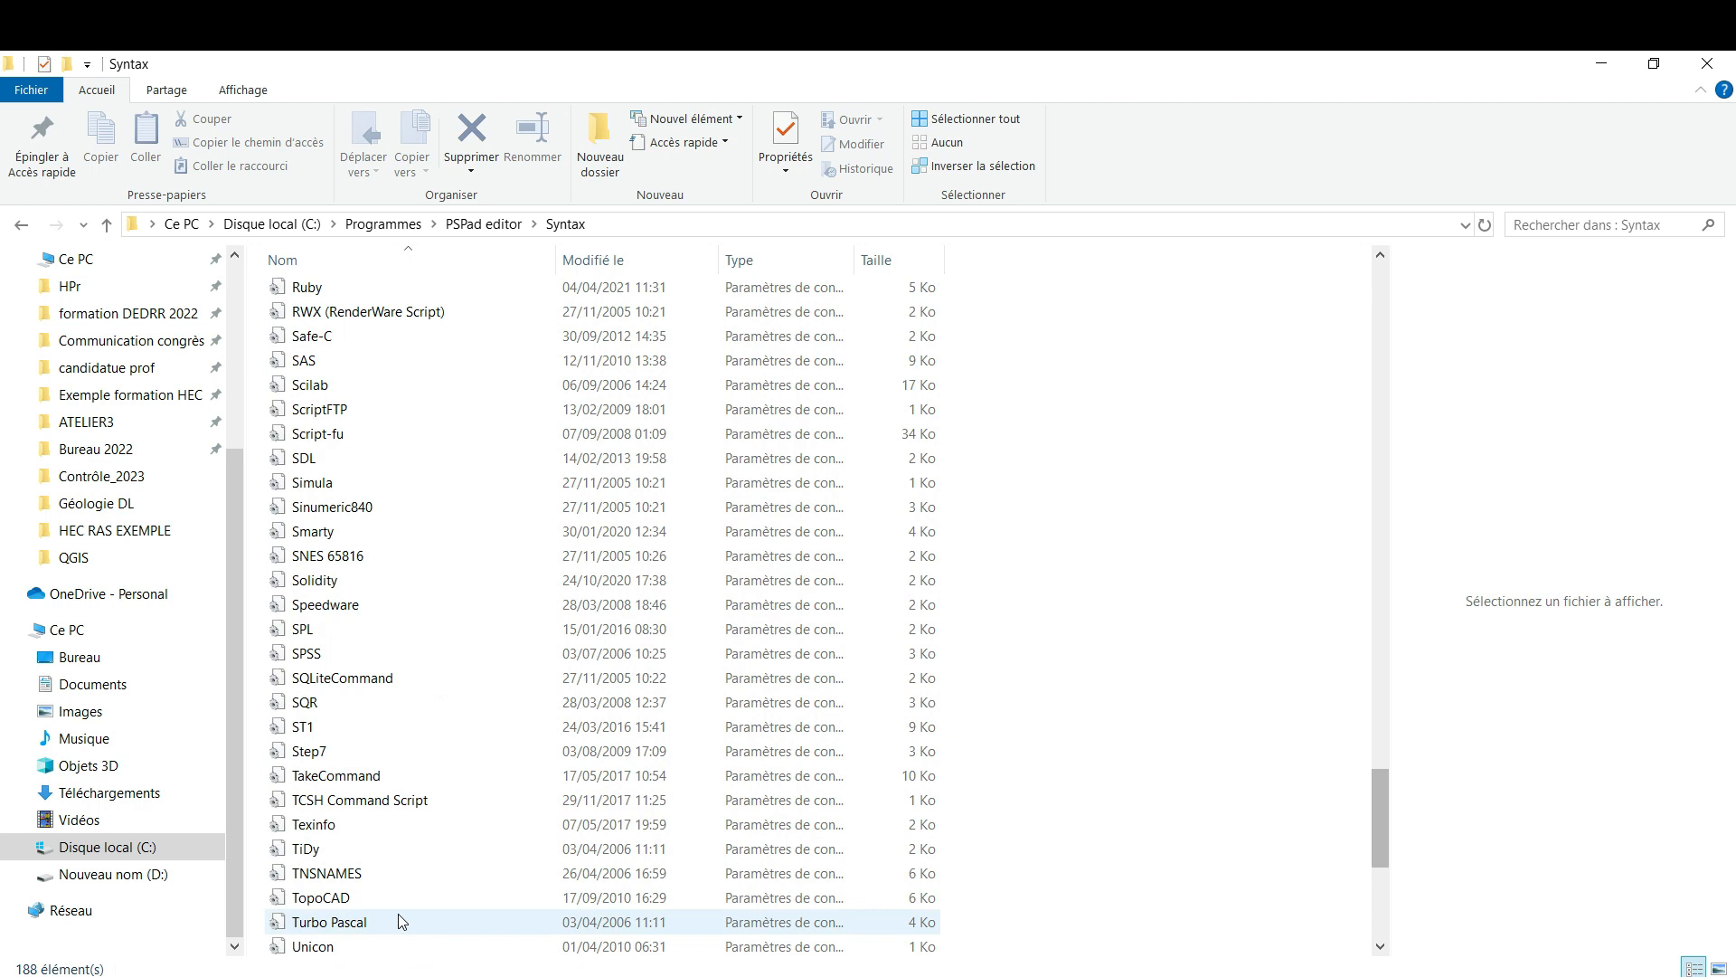
{"action": "left_click", "coordinate": [335, 729]}
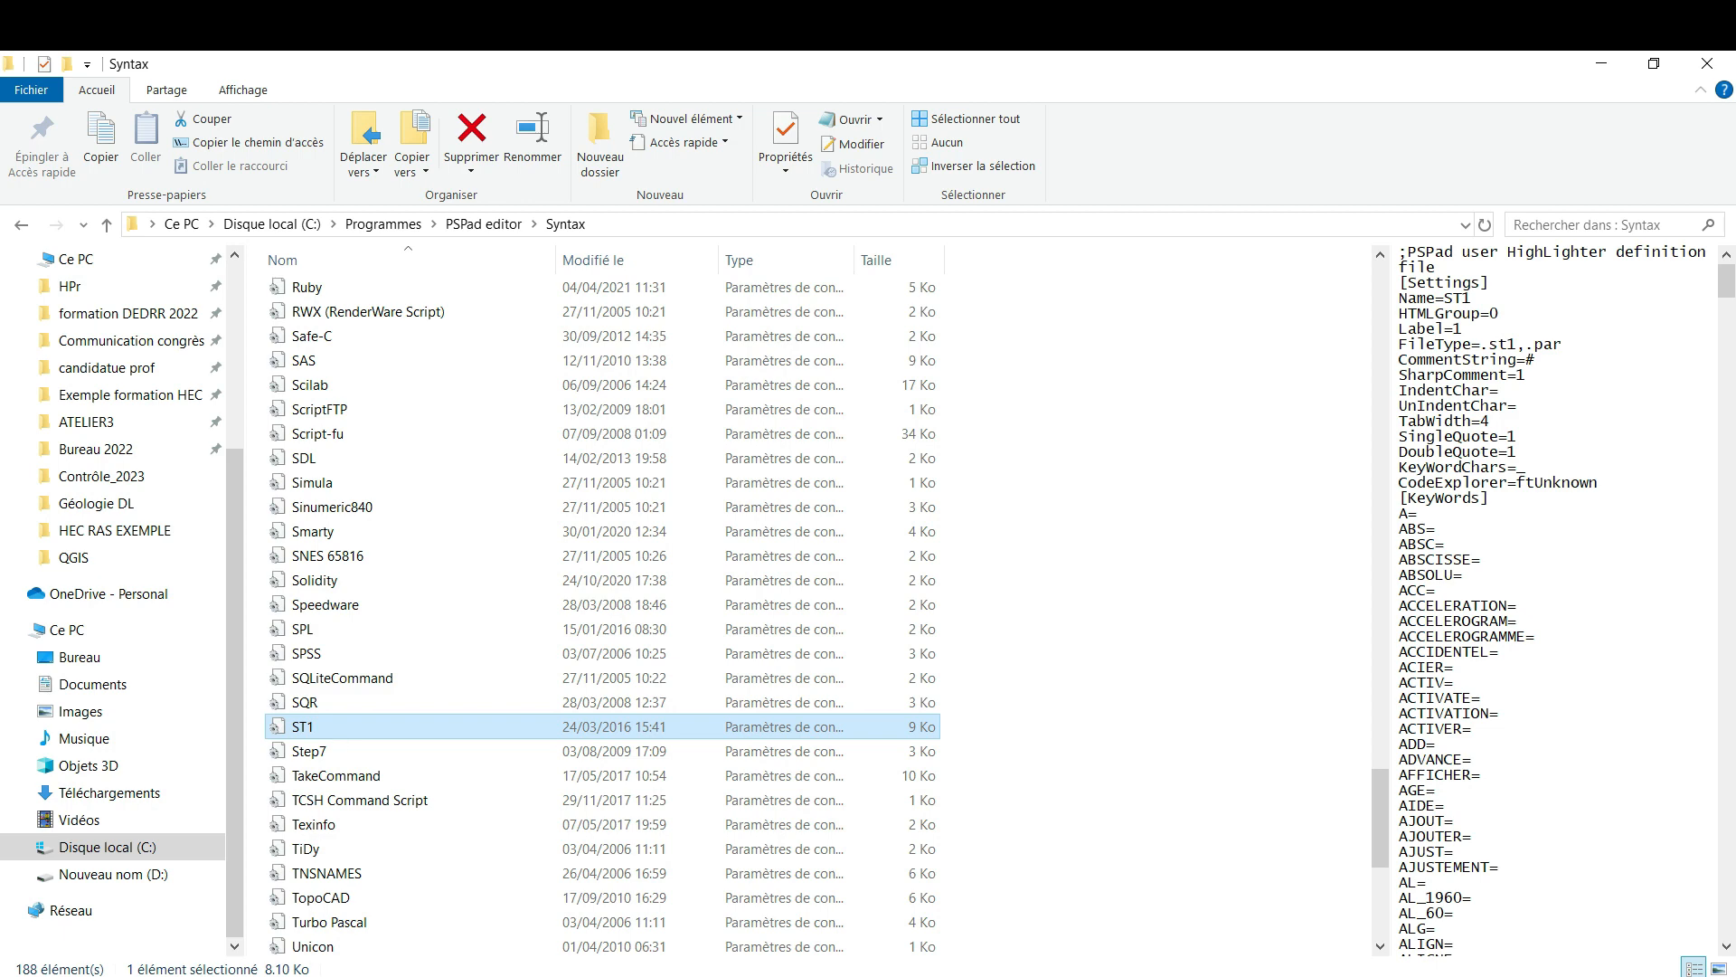
Search the installed applications for "psp" and launch PSPad editor
{"action": "left_click", "coordinate": [227, 975]}
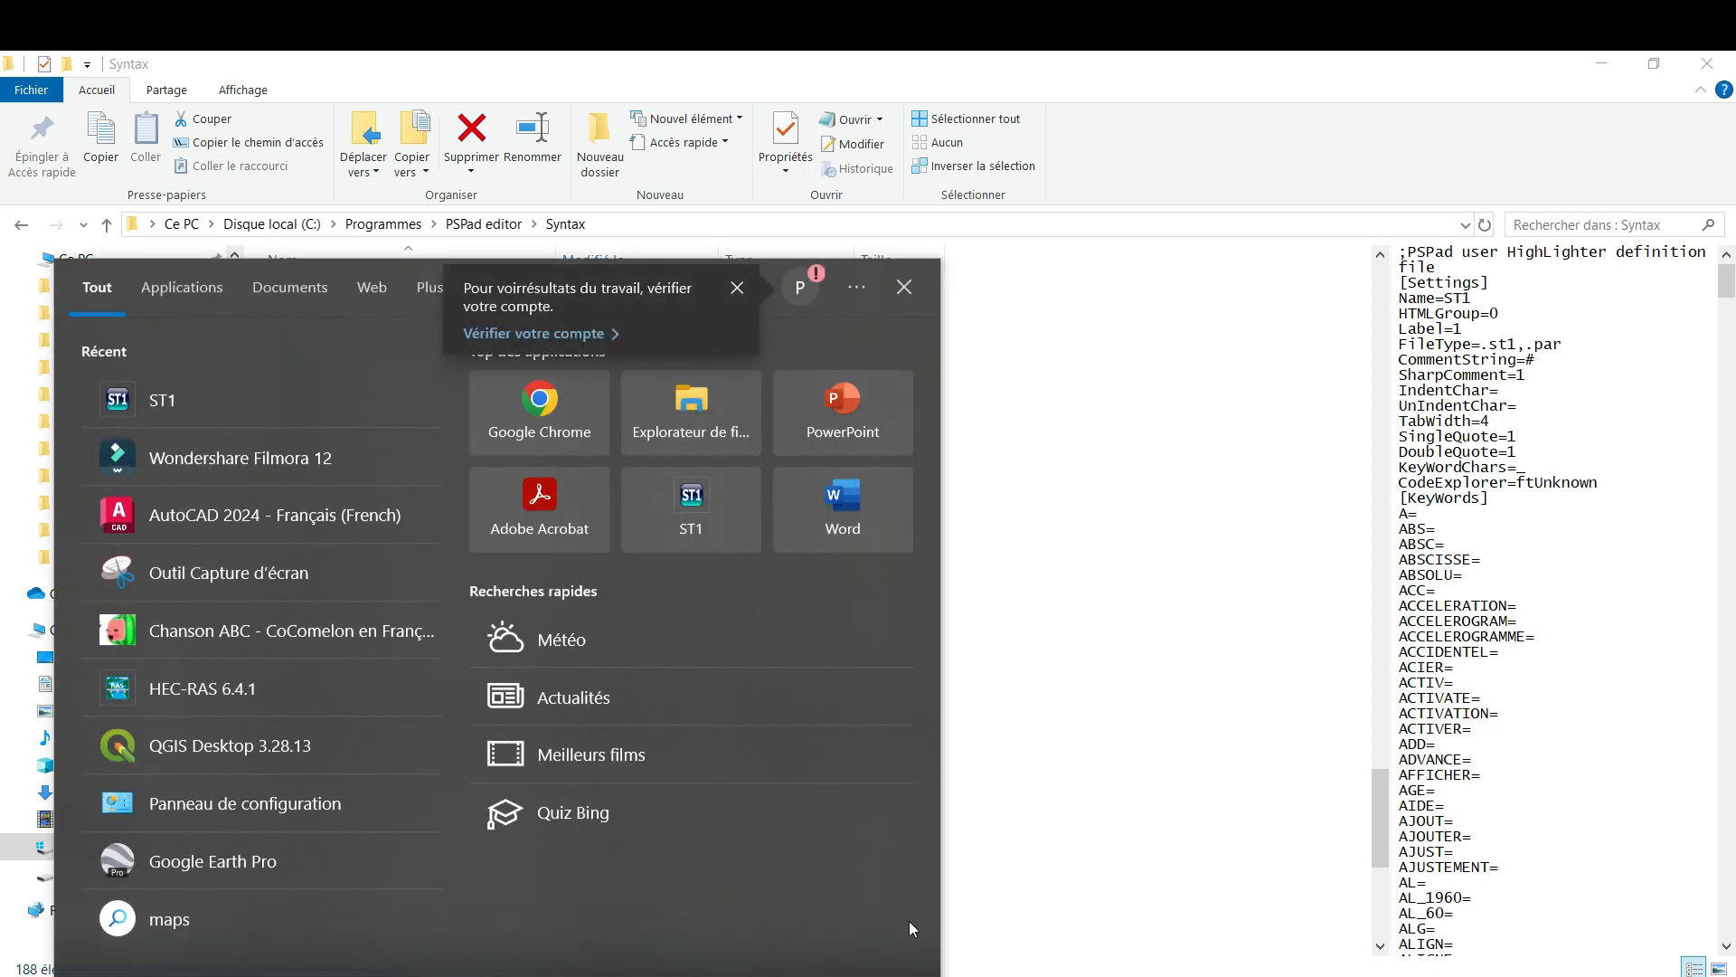
{"action": "left_click", "coordinate": [1075, 787]}
{"action": "left_click", "coordinate": [20, 975]}
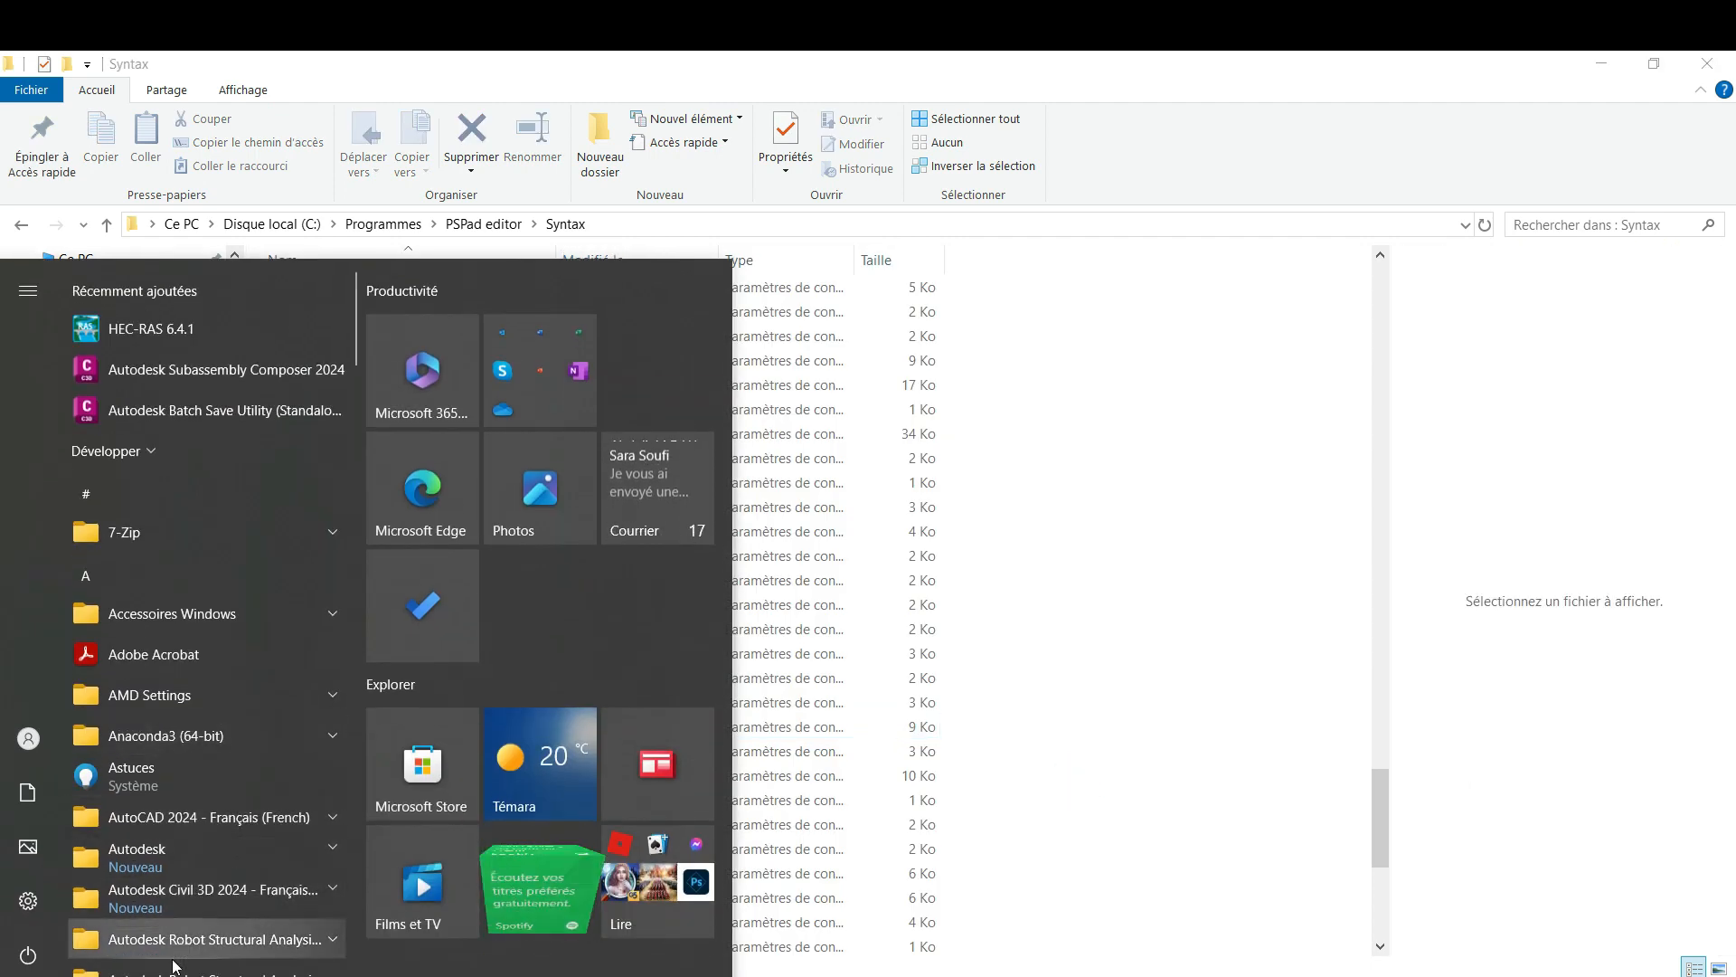
{"action": "type", "text": "psp"}
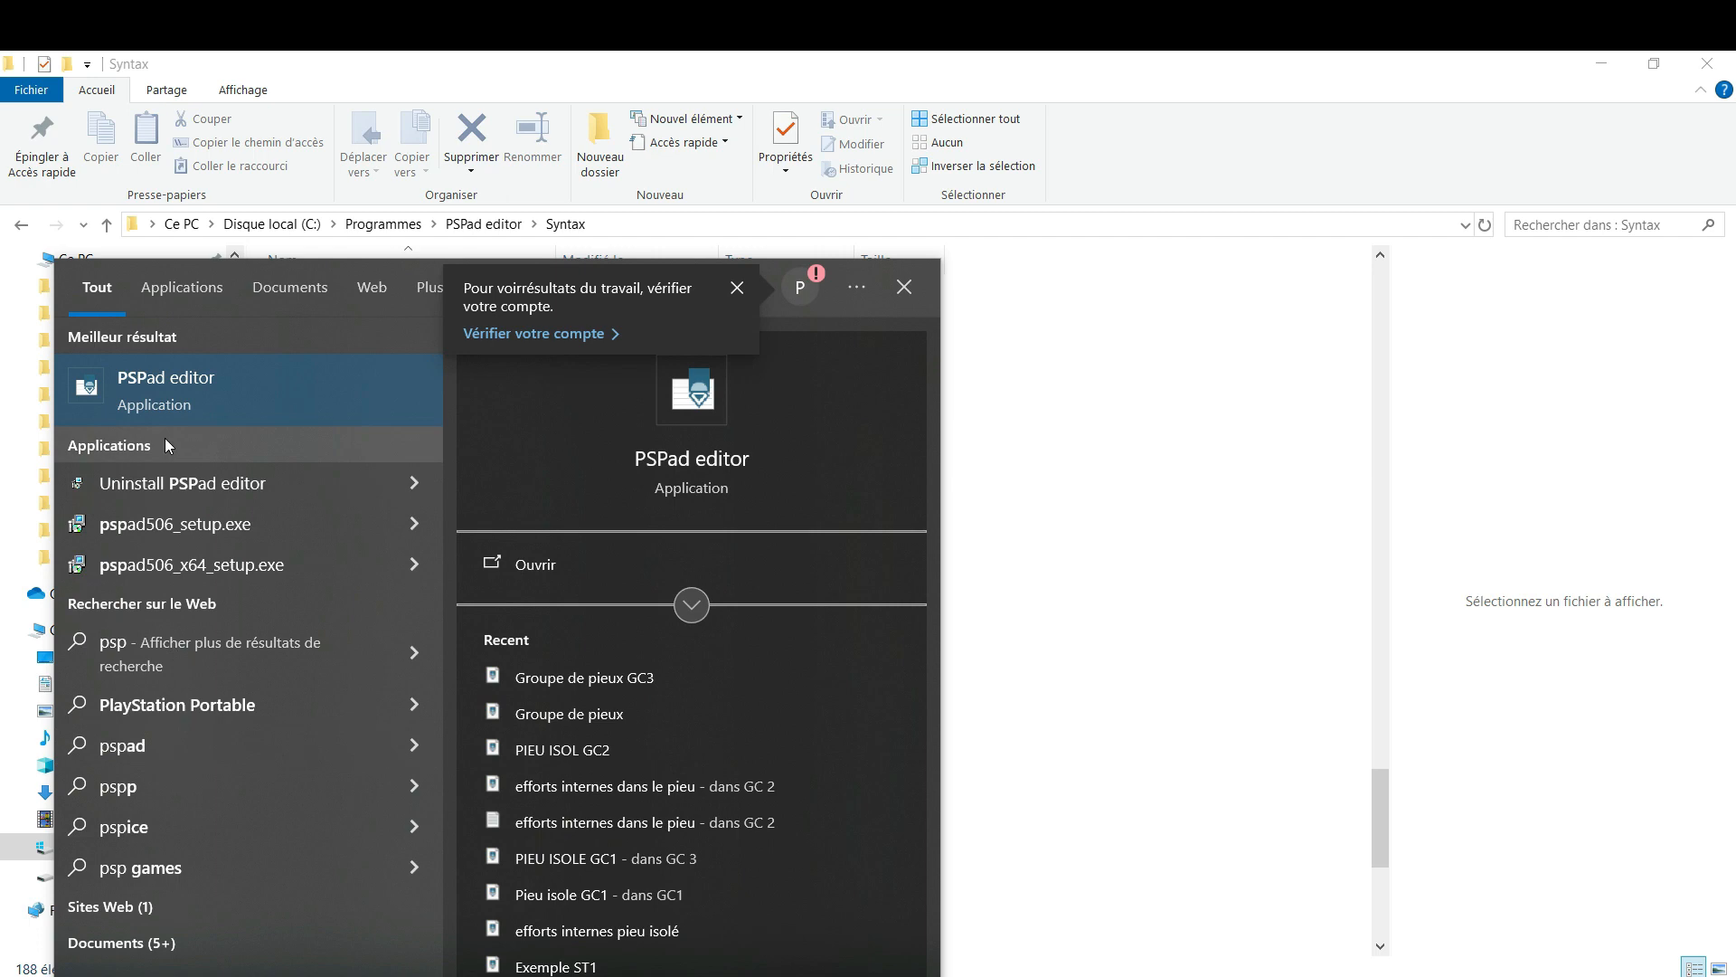
{"action": "left_click", "coordinate": [166, 403]}
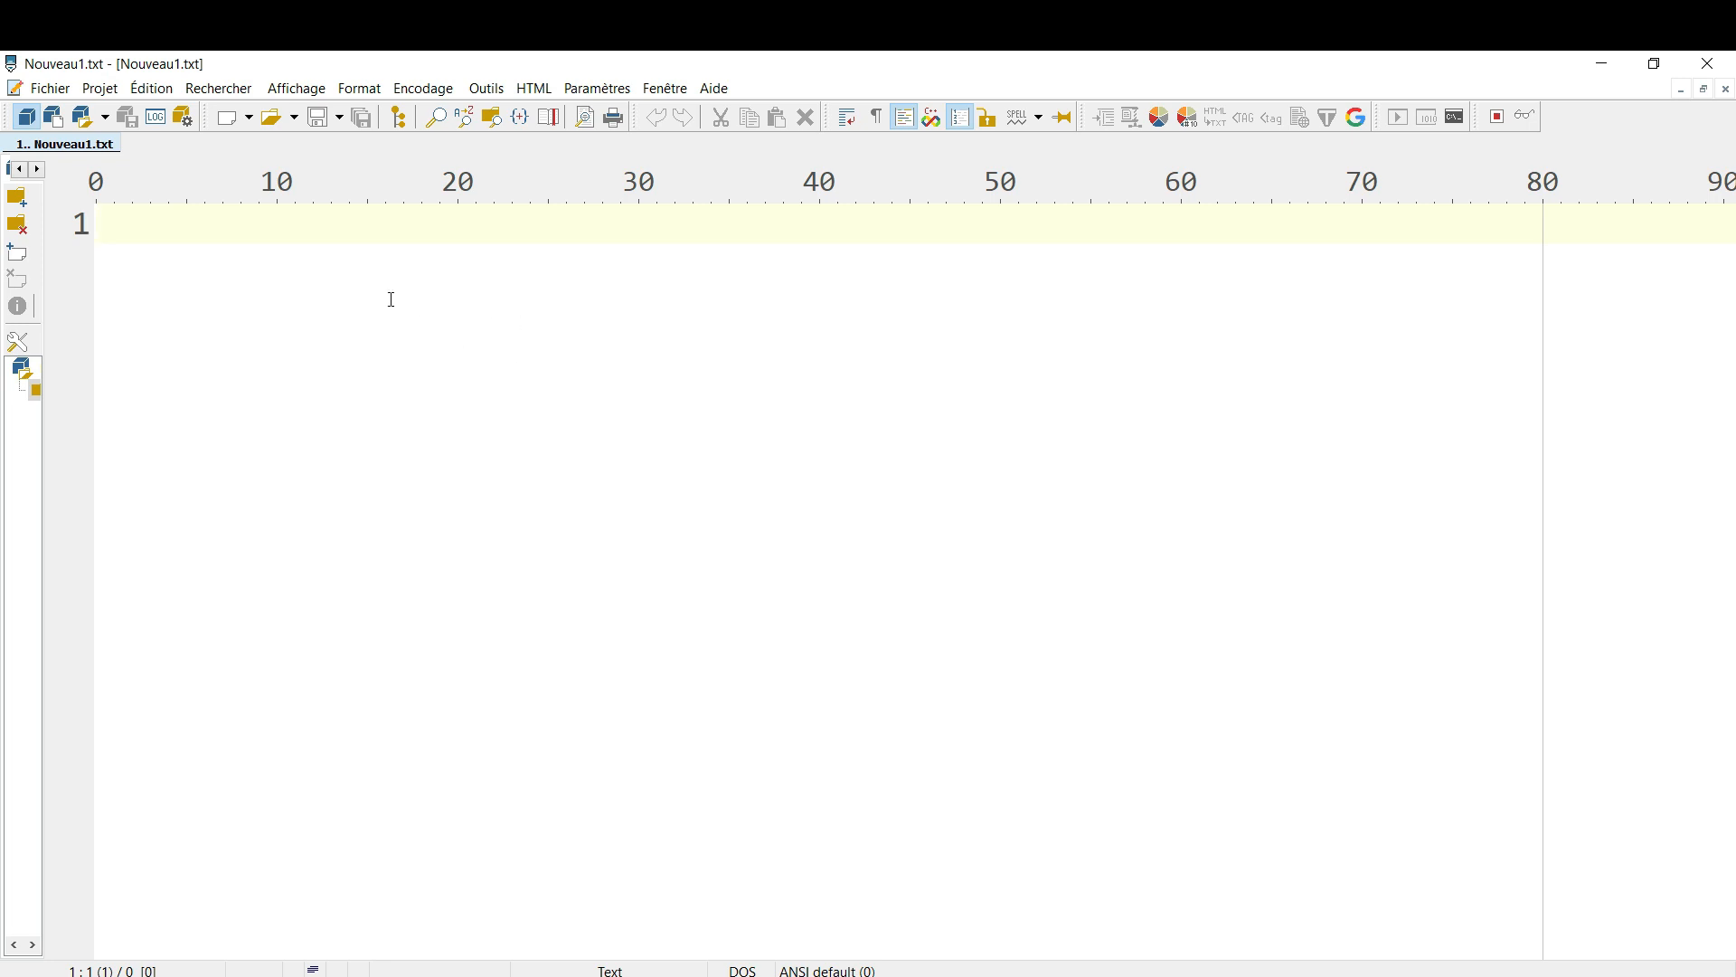
In the syntax highlighting settings, assign the custom ST1 highlighter to the first unassigned slot
{"action": "left_click", "coordinate": [599, 88]}
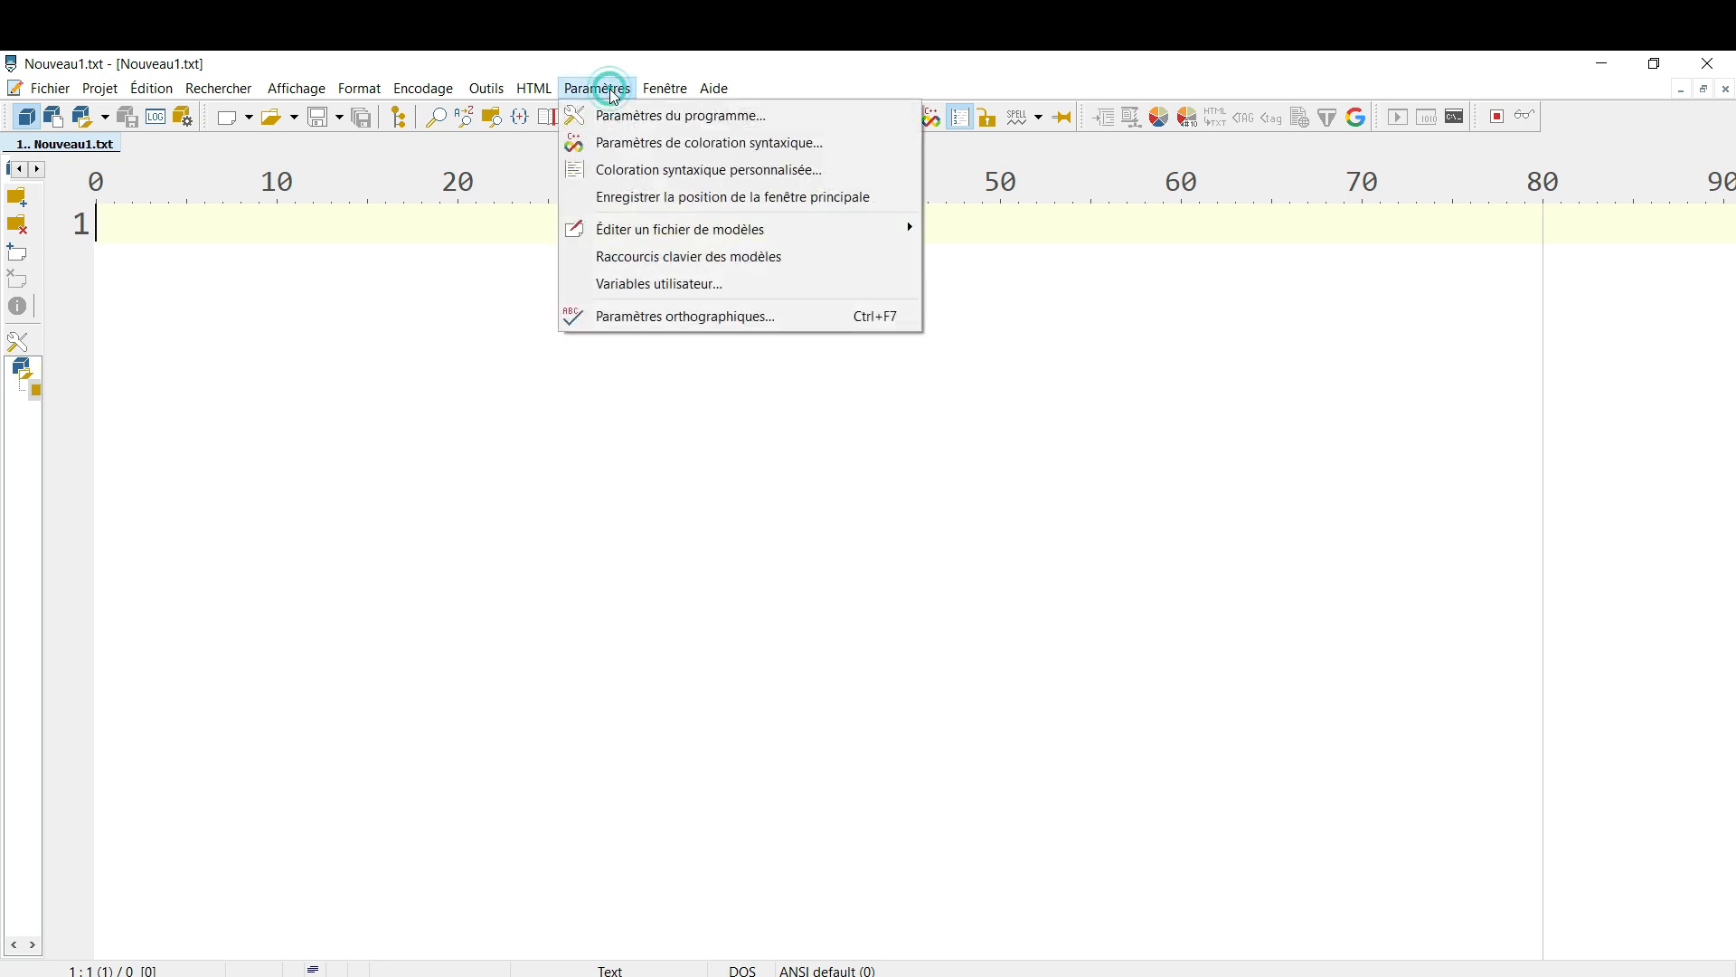
{"action": "left_click", "coordinate": [628, 143]}
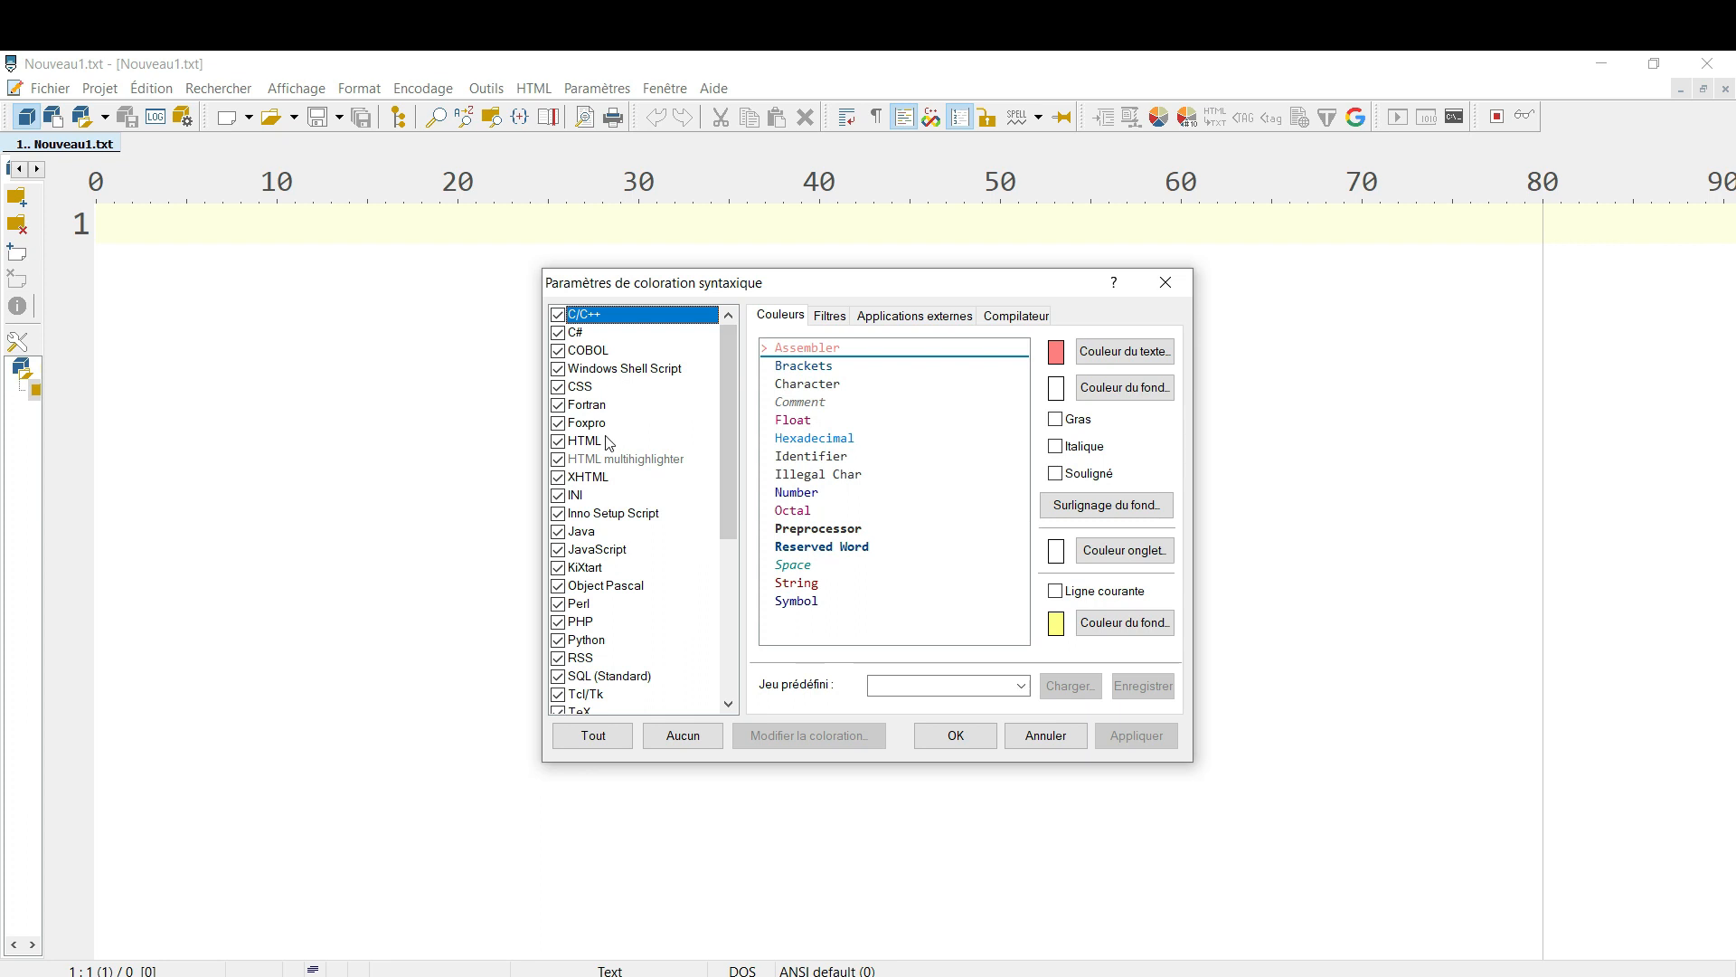
{"action": "left_click_drag", "start_coordinate": [724, 410], "coordinate": [725, 656]}
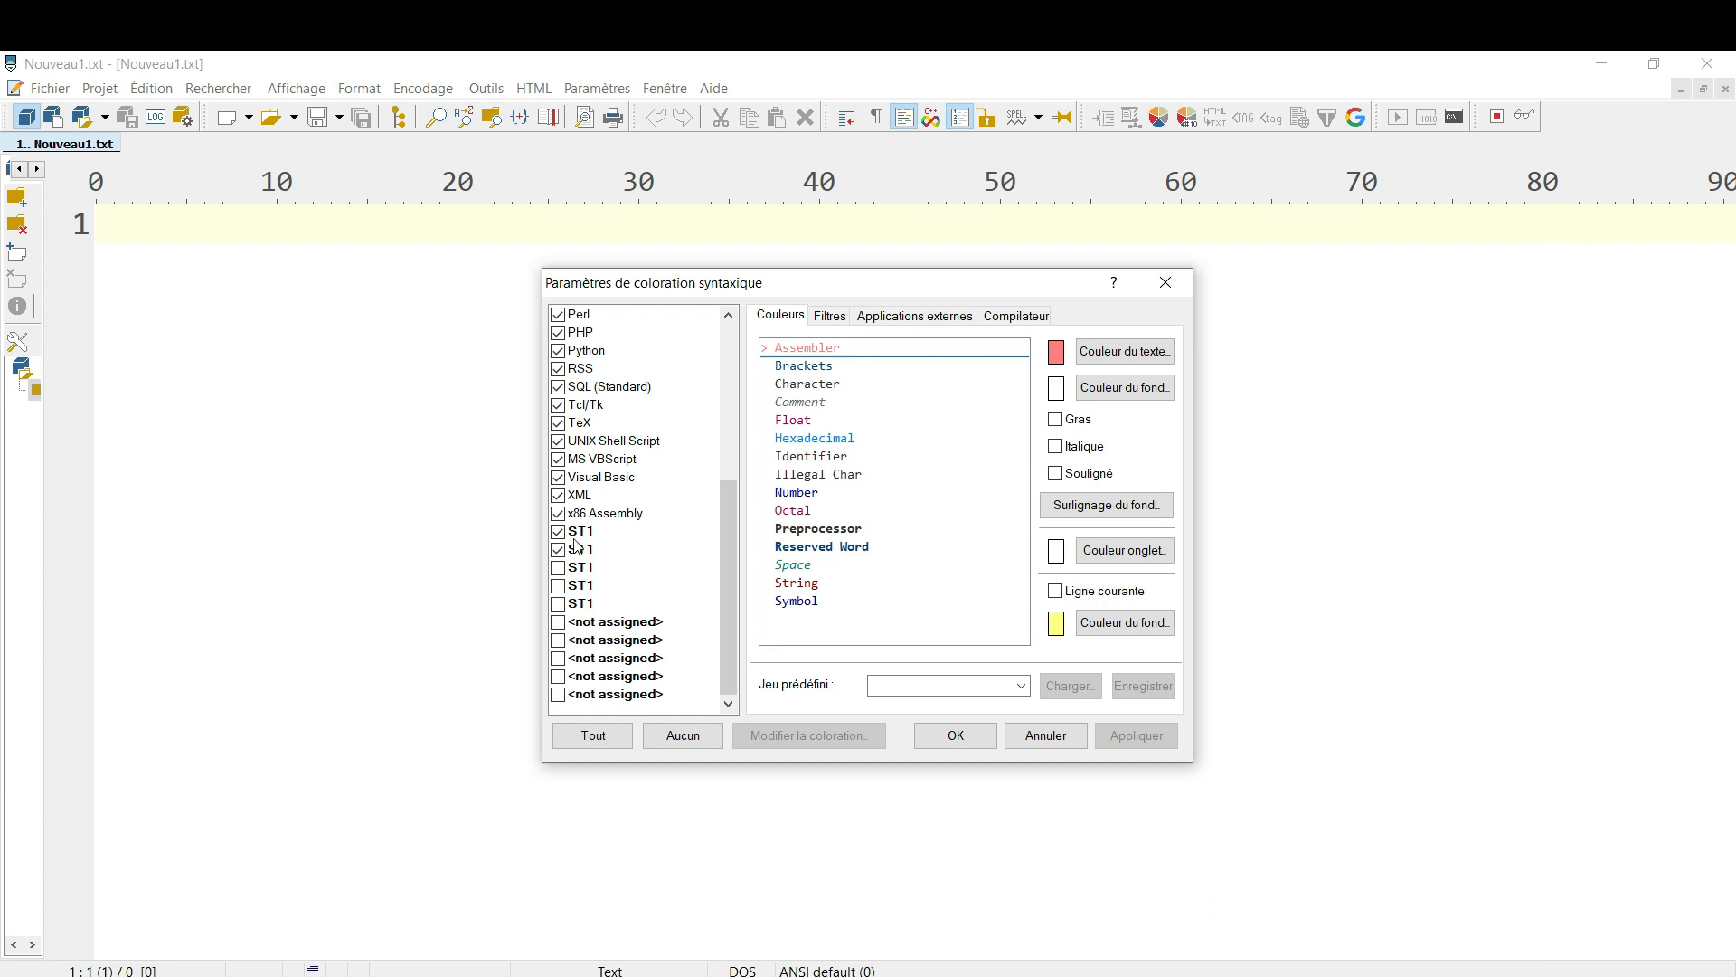
{"action": "left_click", "coordinate": [584, 631]}
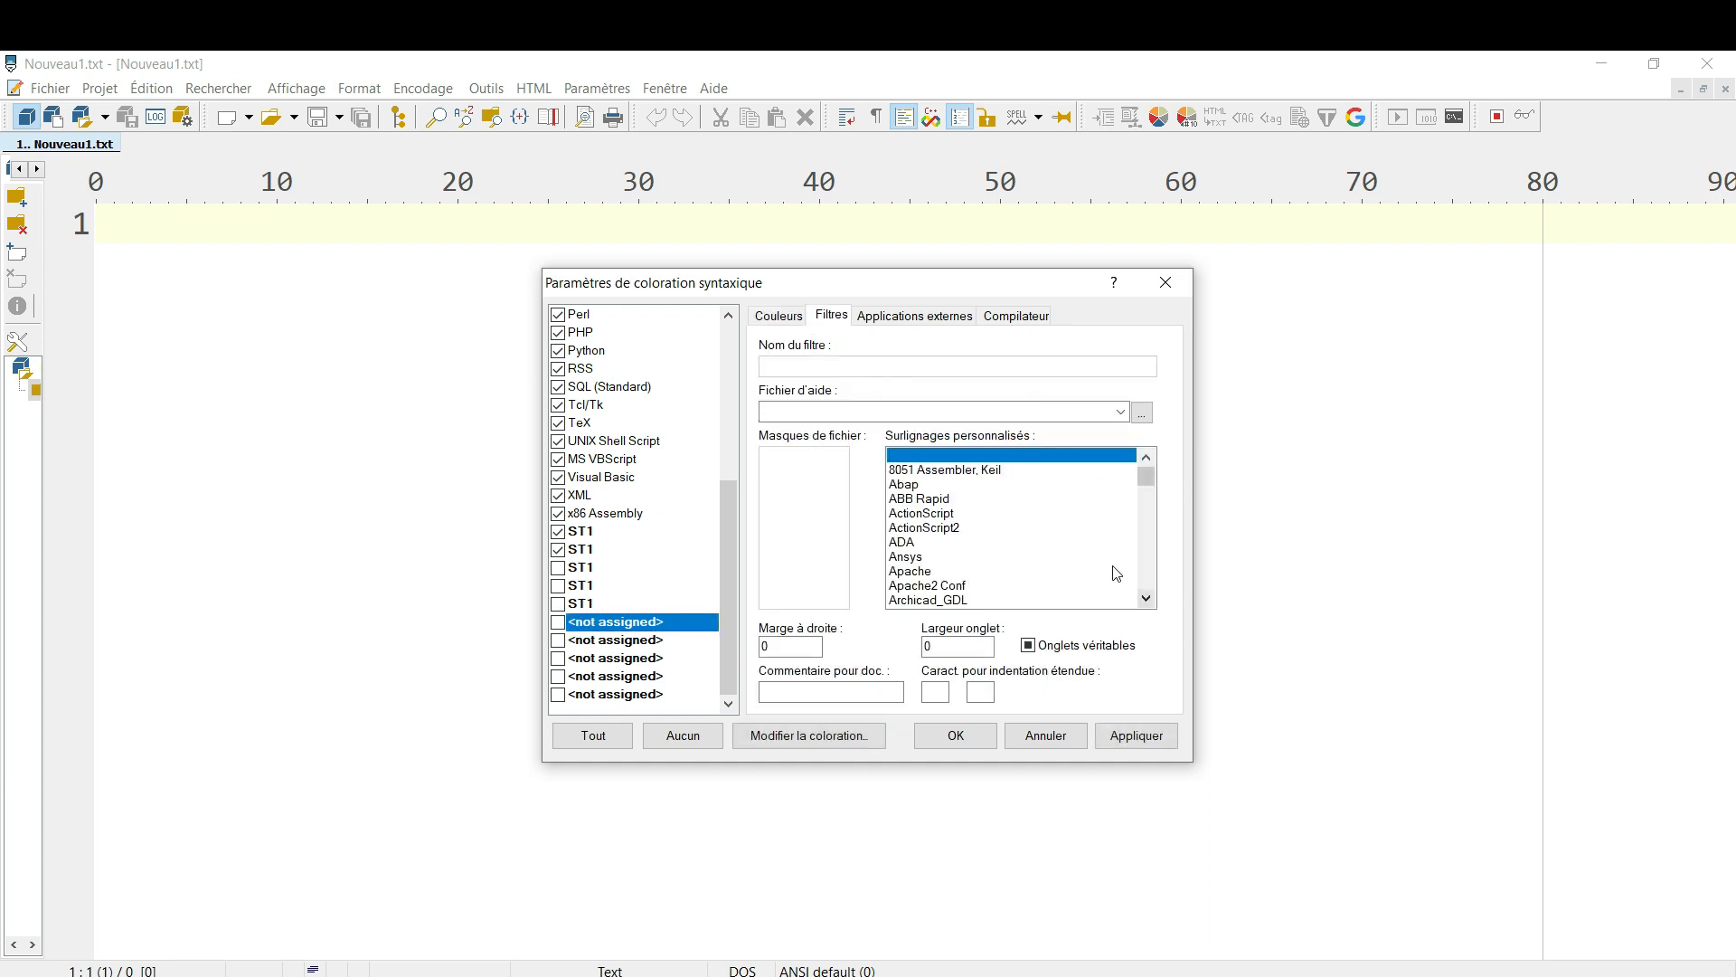
{"action": "left_click", "coordinate": [1147, 600]}
{"action": "left_click", "coordinate": [1147, 600]}
{"action": "left_click", "coordinate": [1146, 599]}
{"action": "left_click", "coordinate": [1147, 600]}
{"action": "left_click_drag", "start_coordinate": [1146, 599], "coordinate": [1147, 598]}
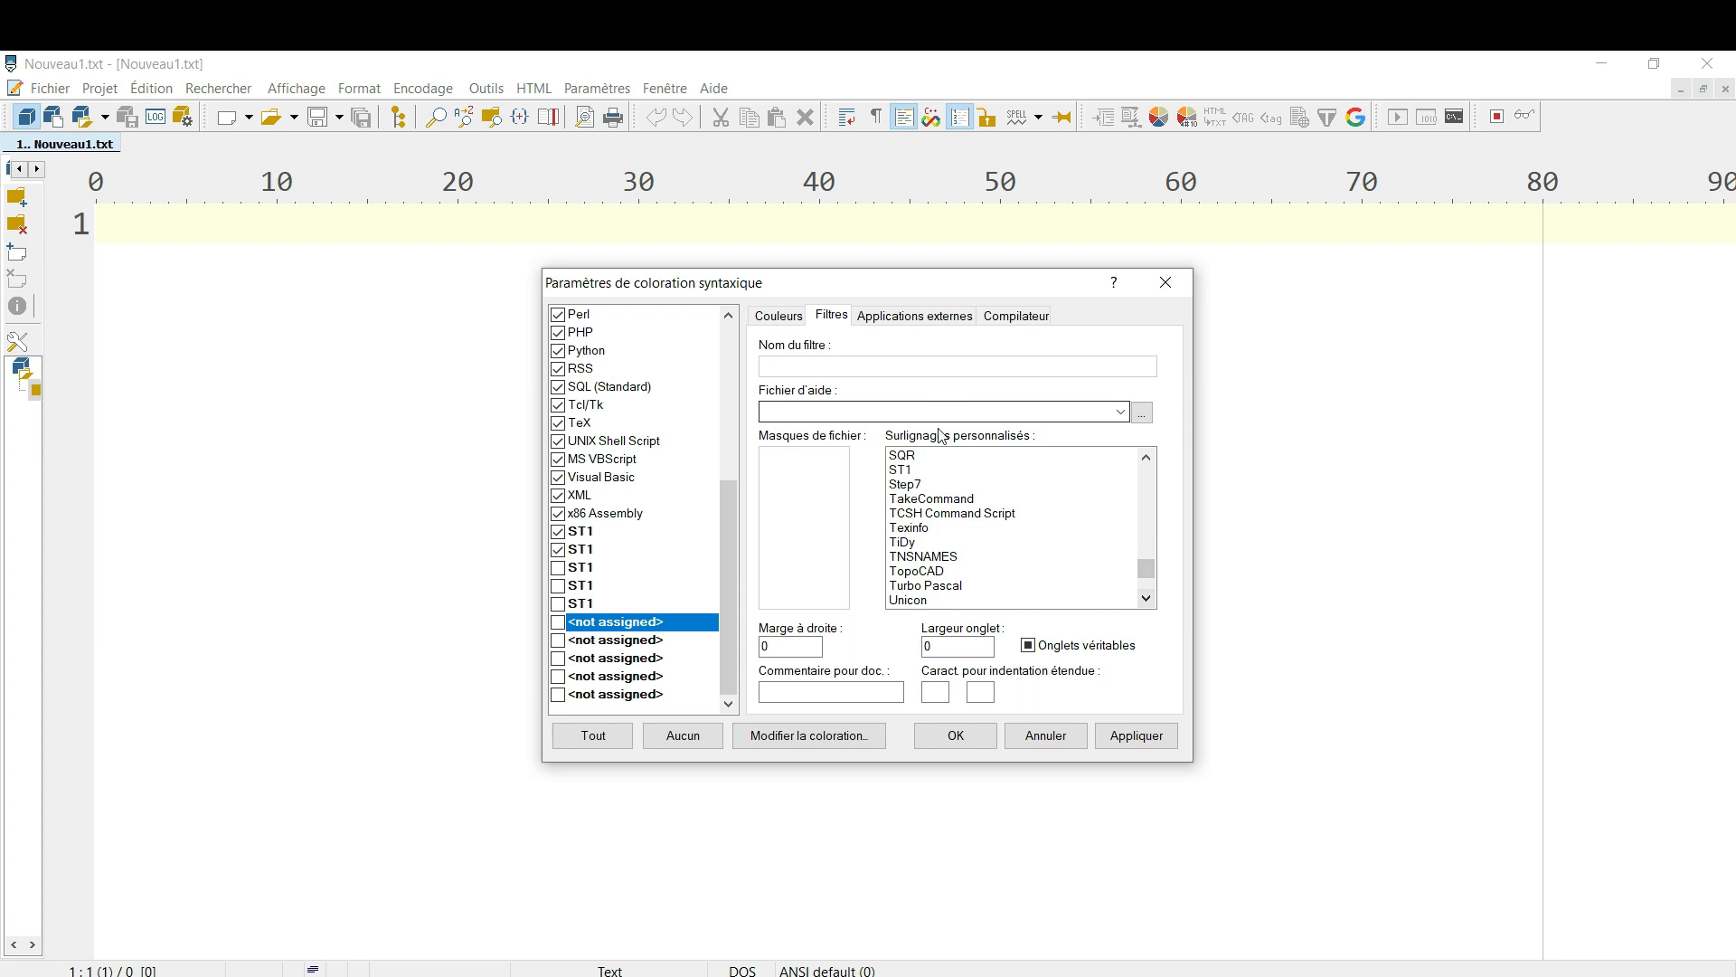
{"action": "left_click", "coordinate": [898, 469]}
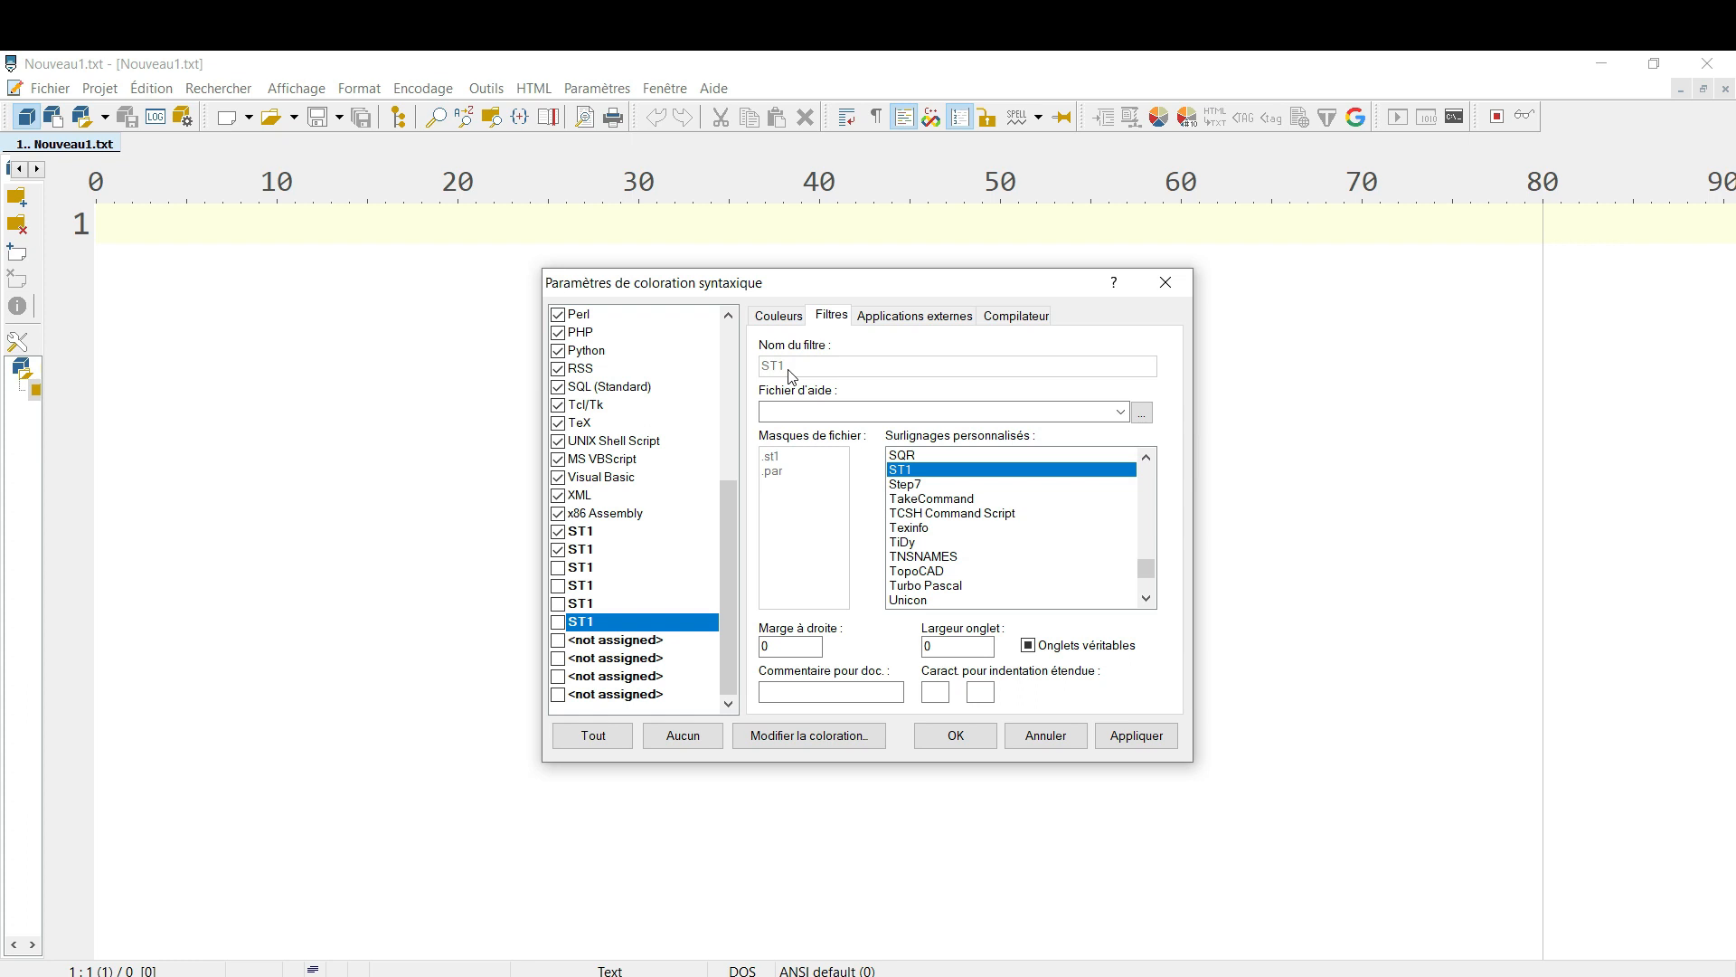
Add ST1_v4_24.01 from Programmes\CEREMA\ST1 v4.24 as an external application for the new ST1 highlighter
{"action": "left_click", "coordinate": [891, 318]}
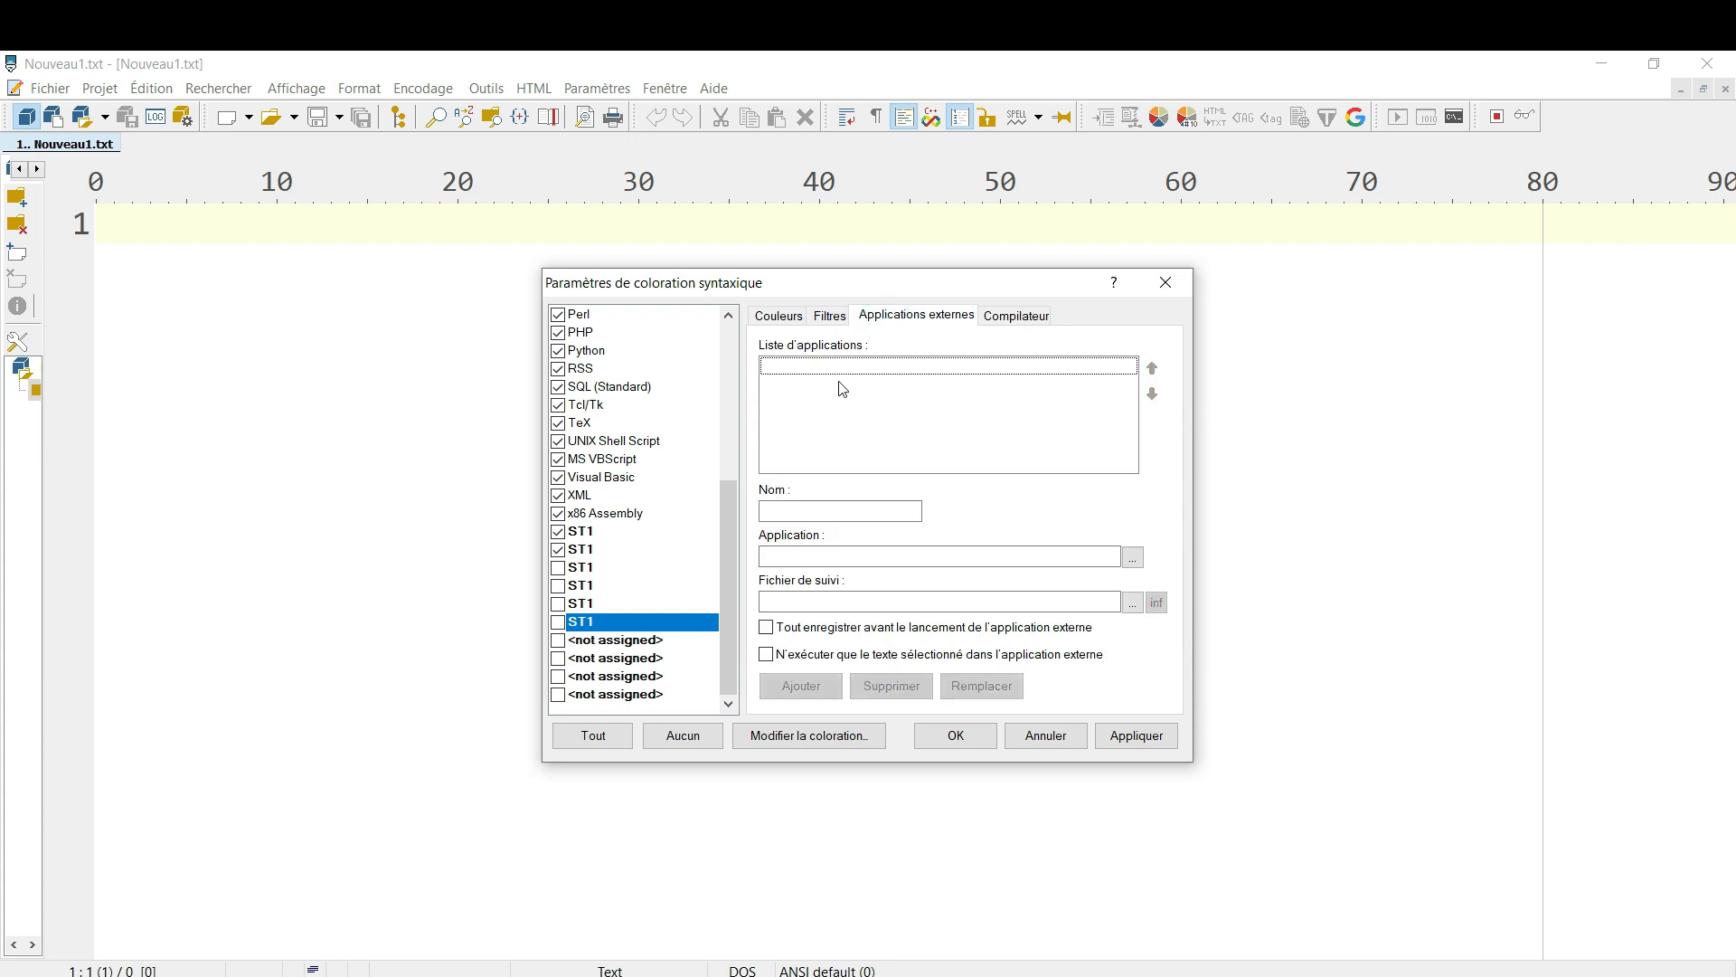
{"action": "left_click", "coordinate": [1137, 561]}
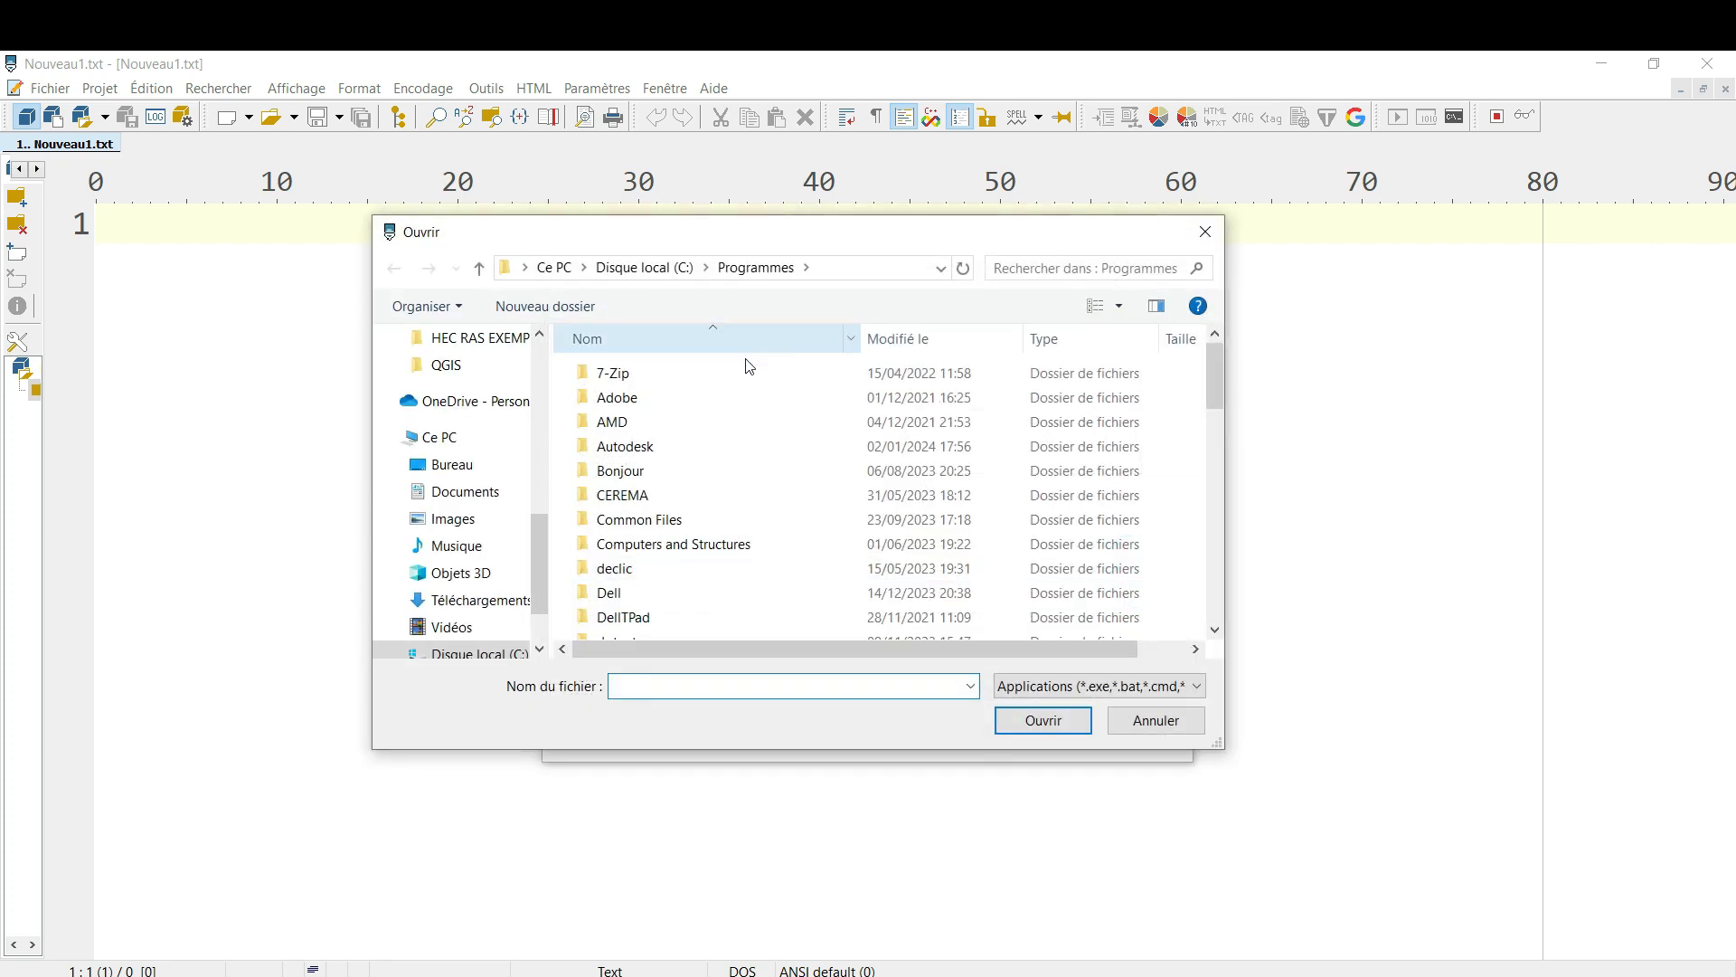
{"action": "double_click", "coordinate": [655, 496]}
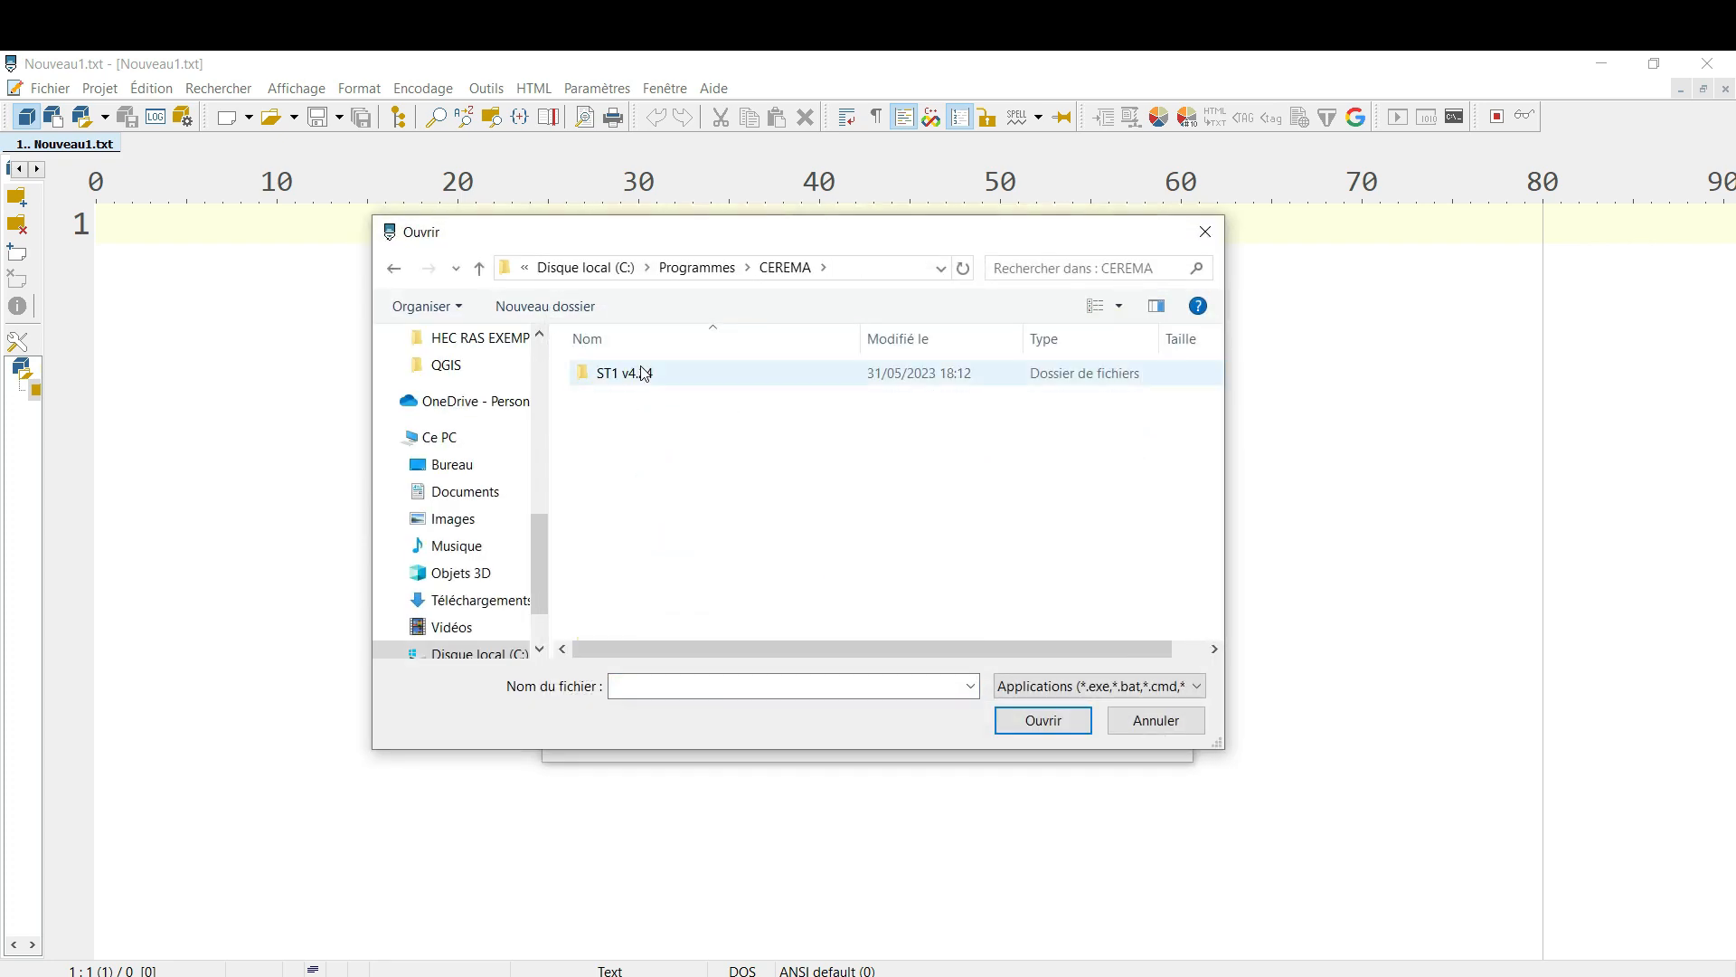
{"action": "double_click", "coordinate": [645, 372]}
{"action": "left_click", "coordinate": [638, 473]}
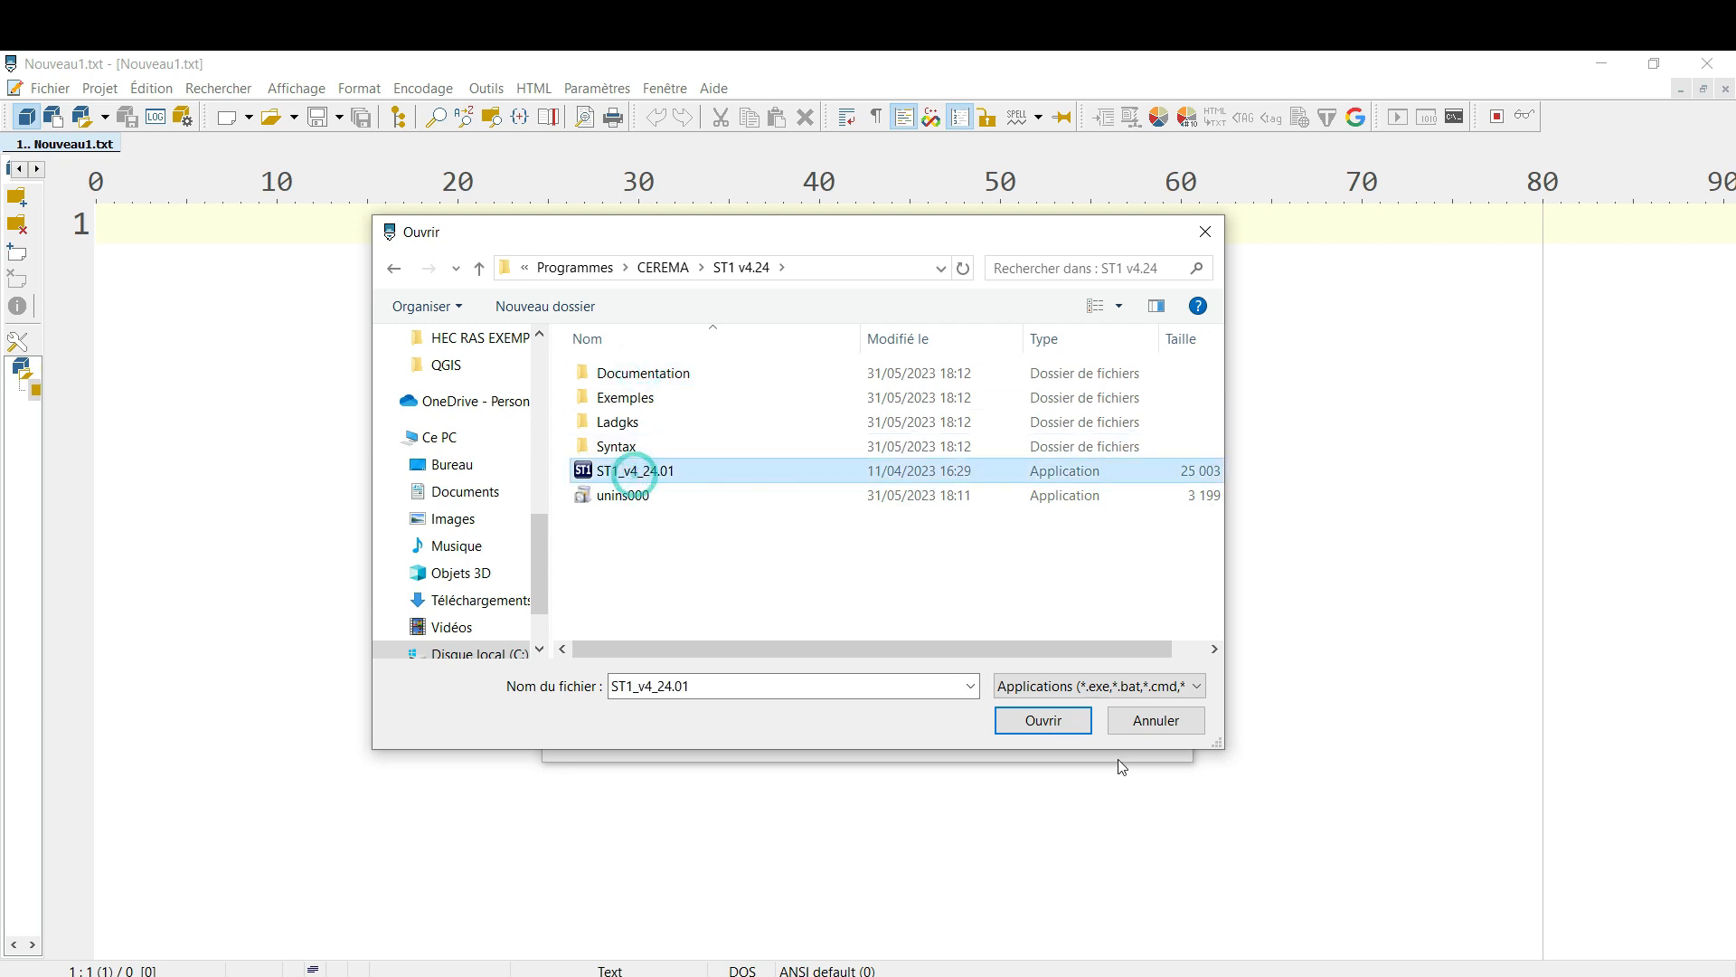
{"action": "left_click", "coordinate": [1043, 720]}
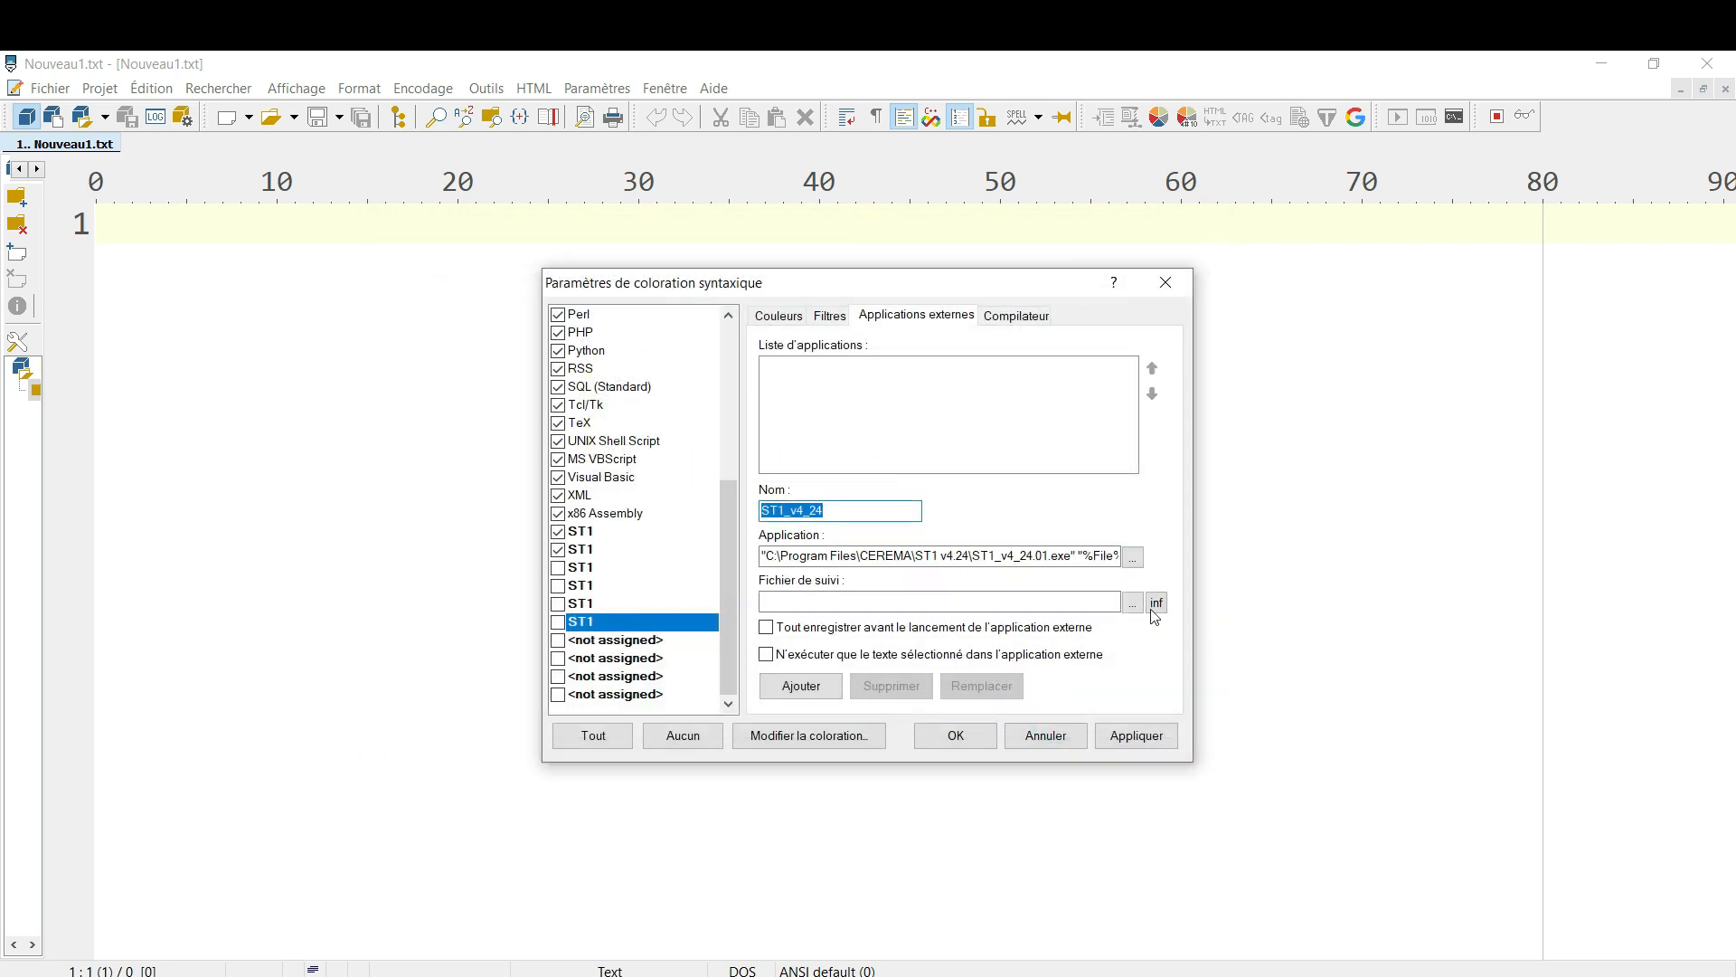
{"action": "left_click", "coordinate": [801, 688]}
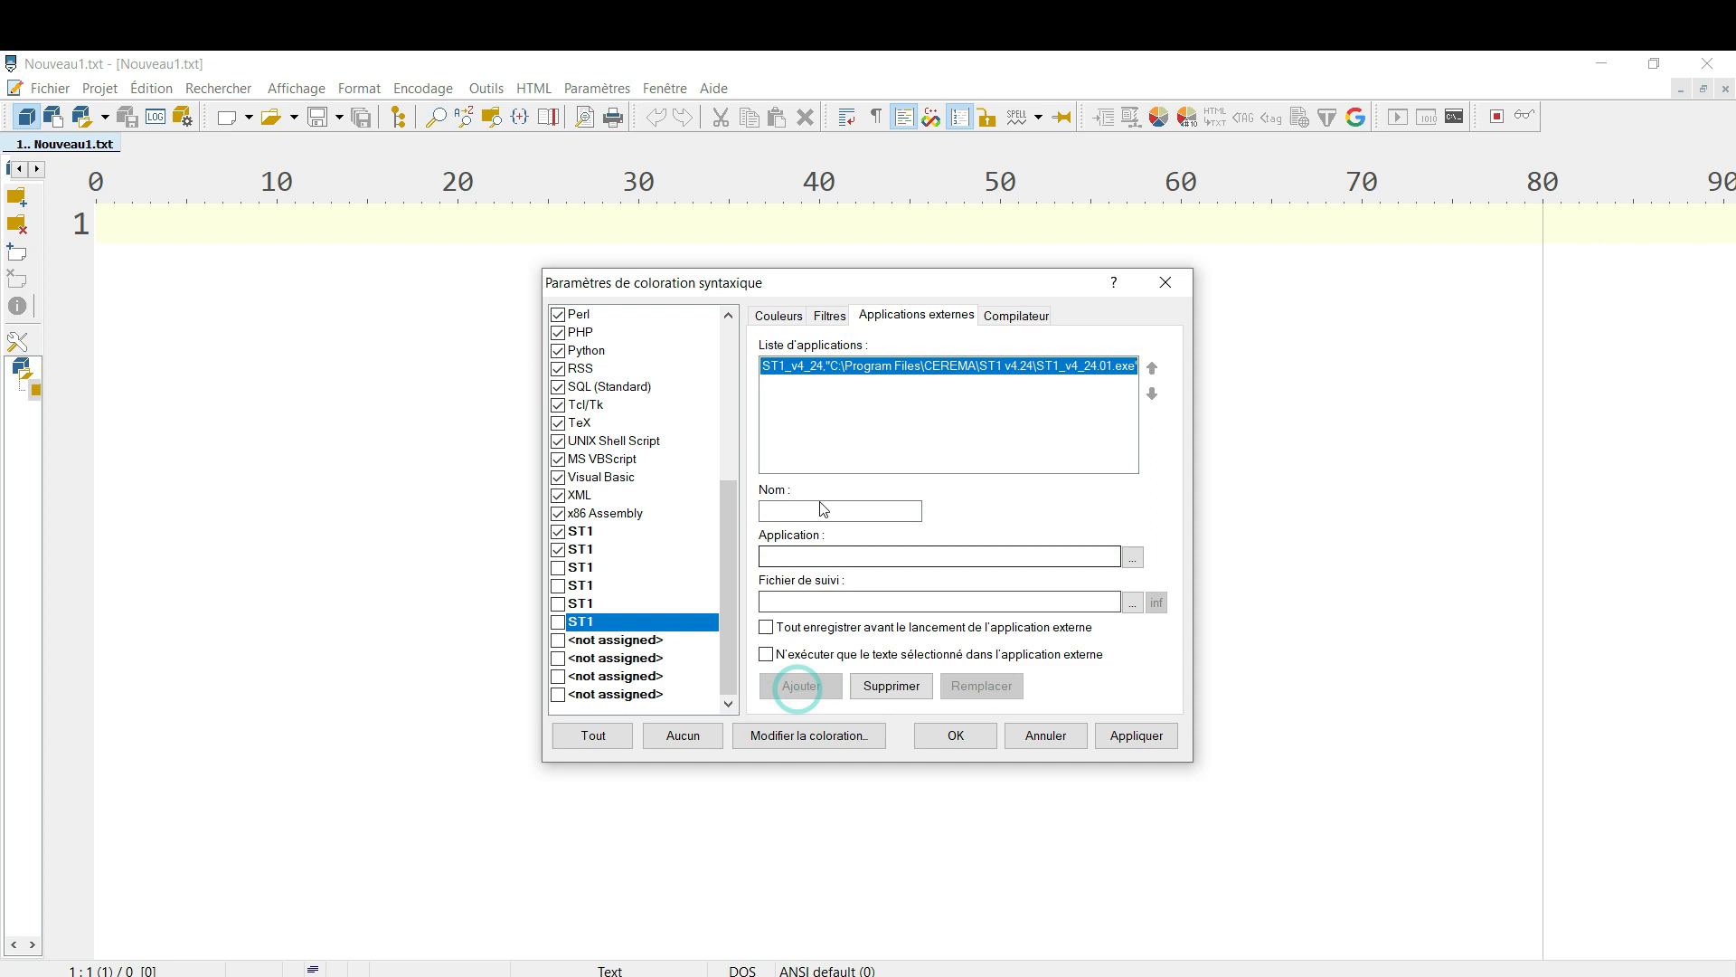
Enter ST1 as the external application name, then apply and close the syntax highlighting settings
{"action": "left_click", "coordinate": [768, 511]}
{"action": "type", "text": "ST1"}
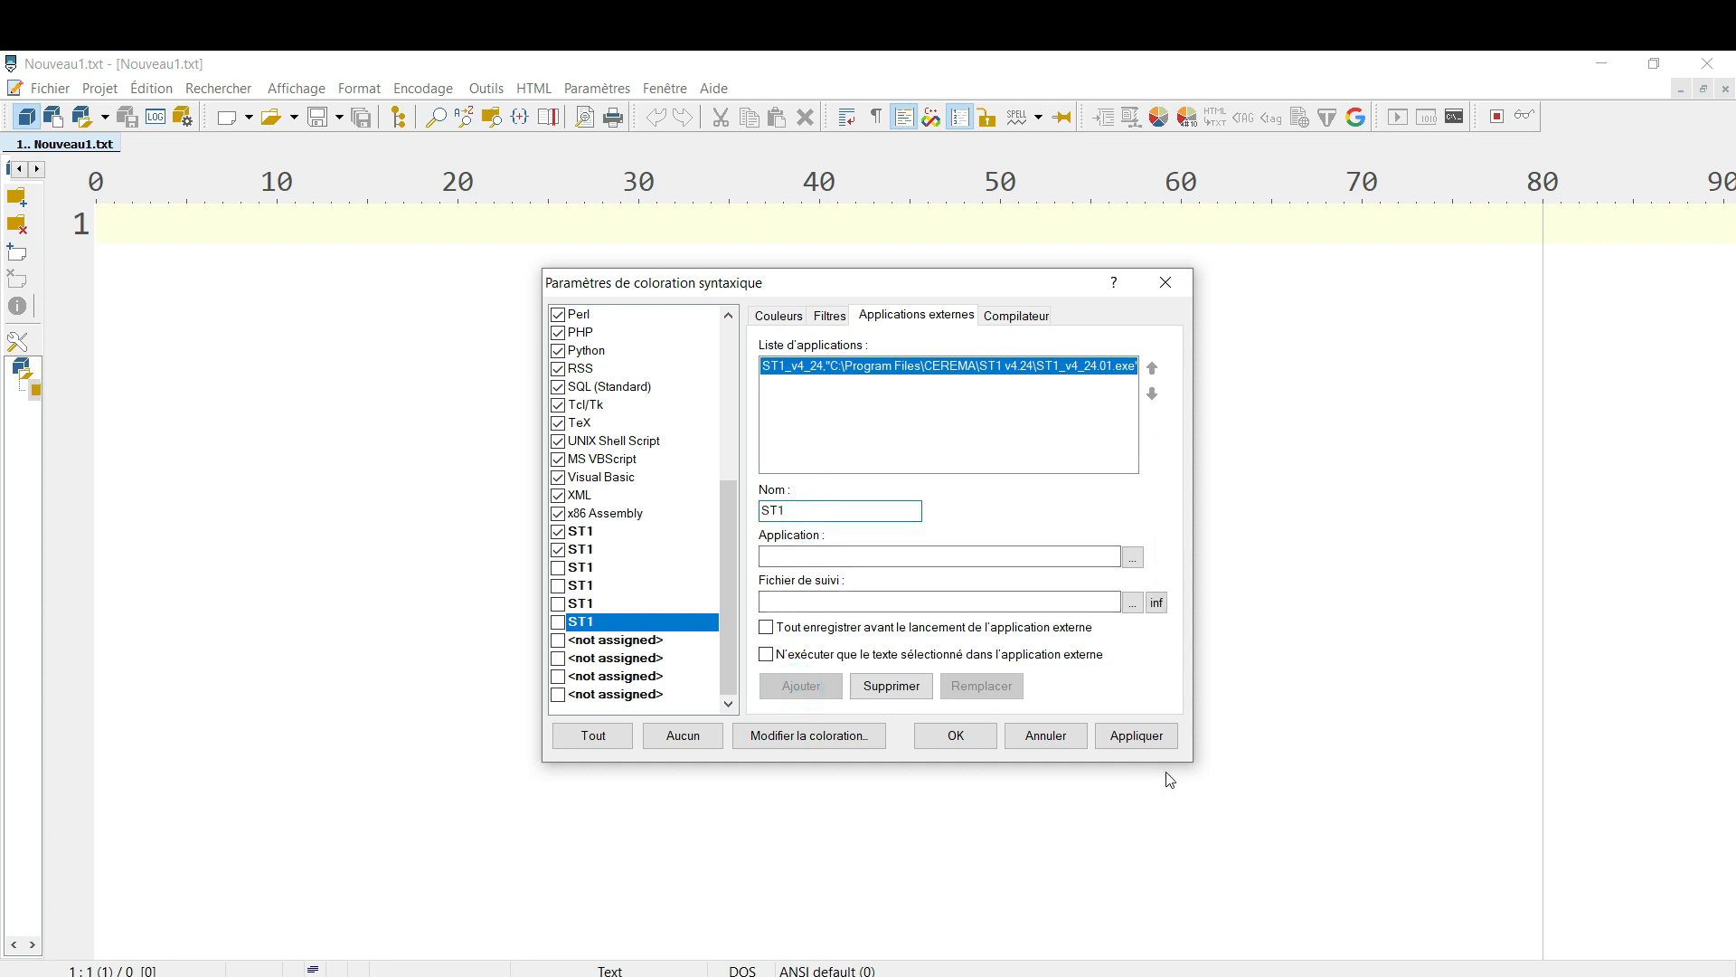
{"action": "left_click", "coordinate": [1136, 737]}
{"action": "left_click", "coordinate": [963, 740]}
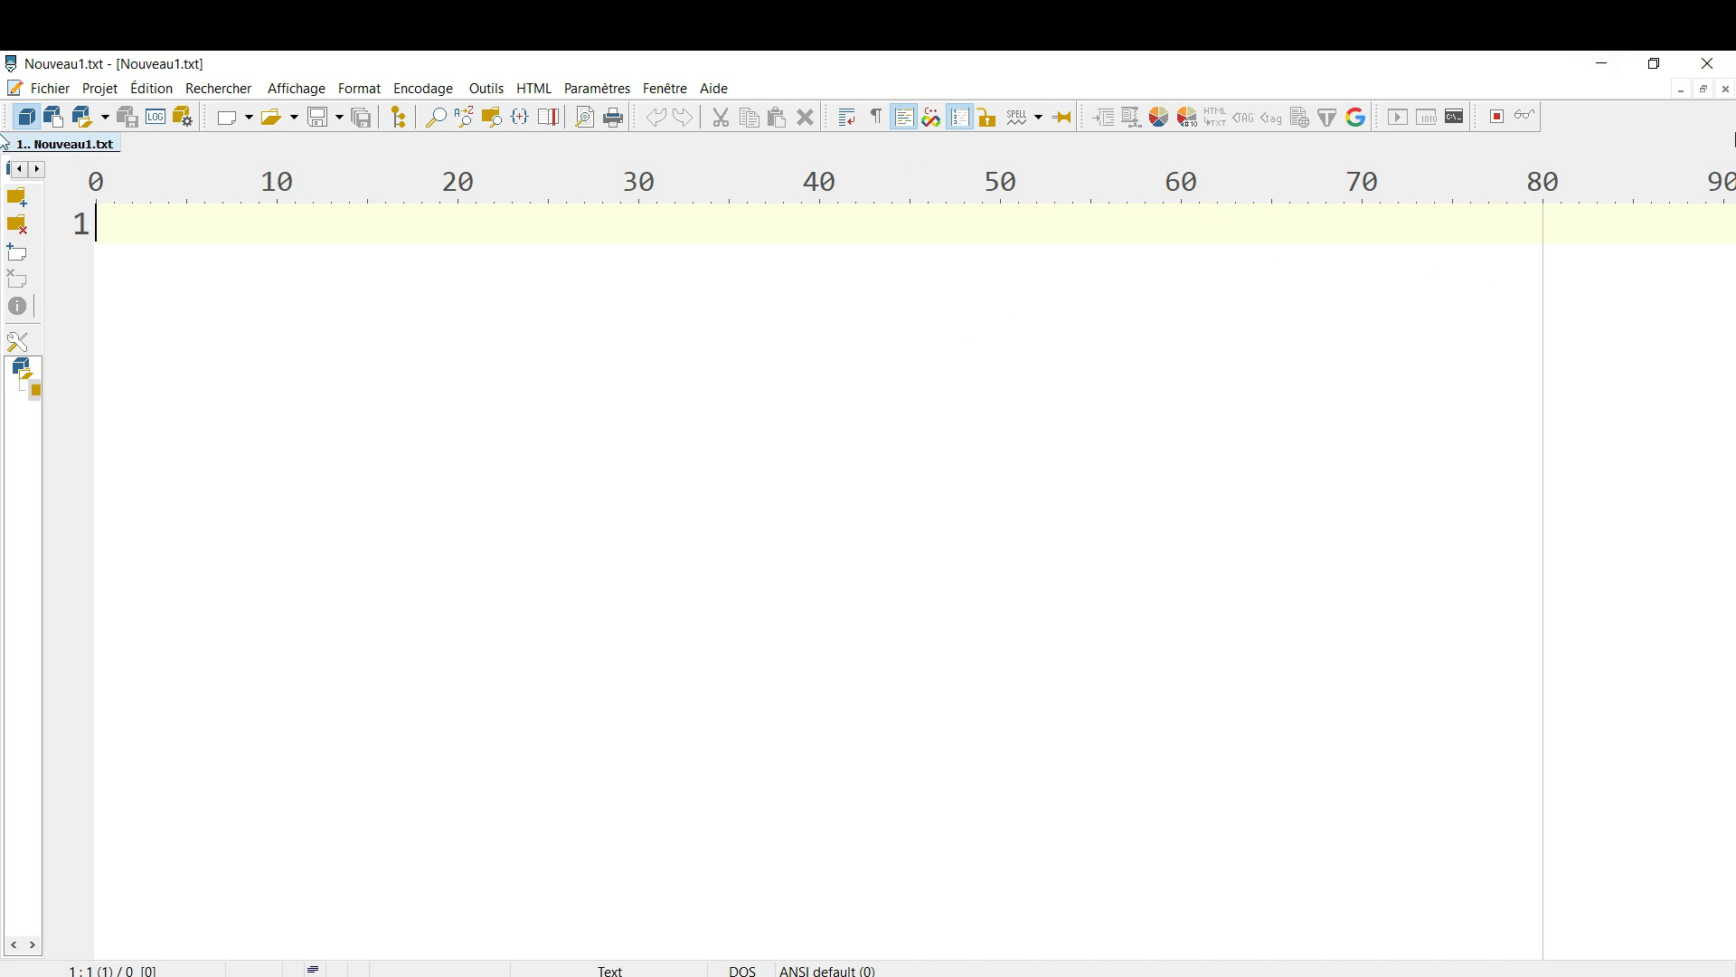
Close PSPad and restart it by searching the installed applications for "pspad"
{"action": "left_click", "coordinate": [1708, 63]}
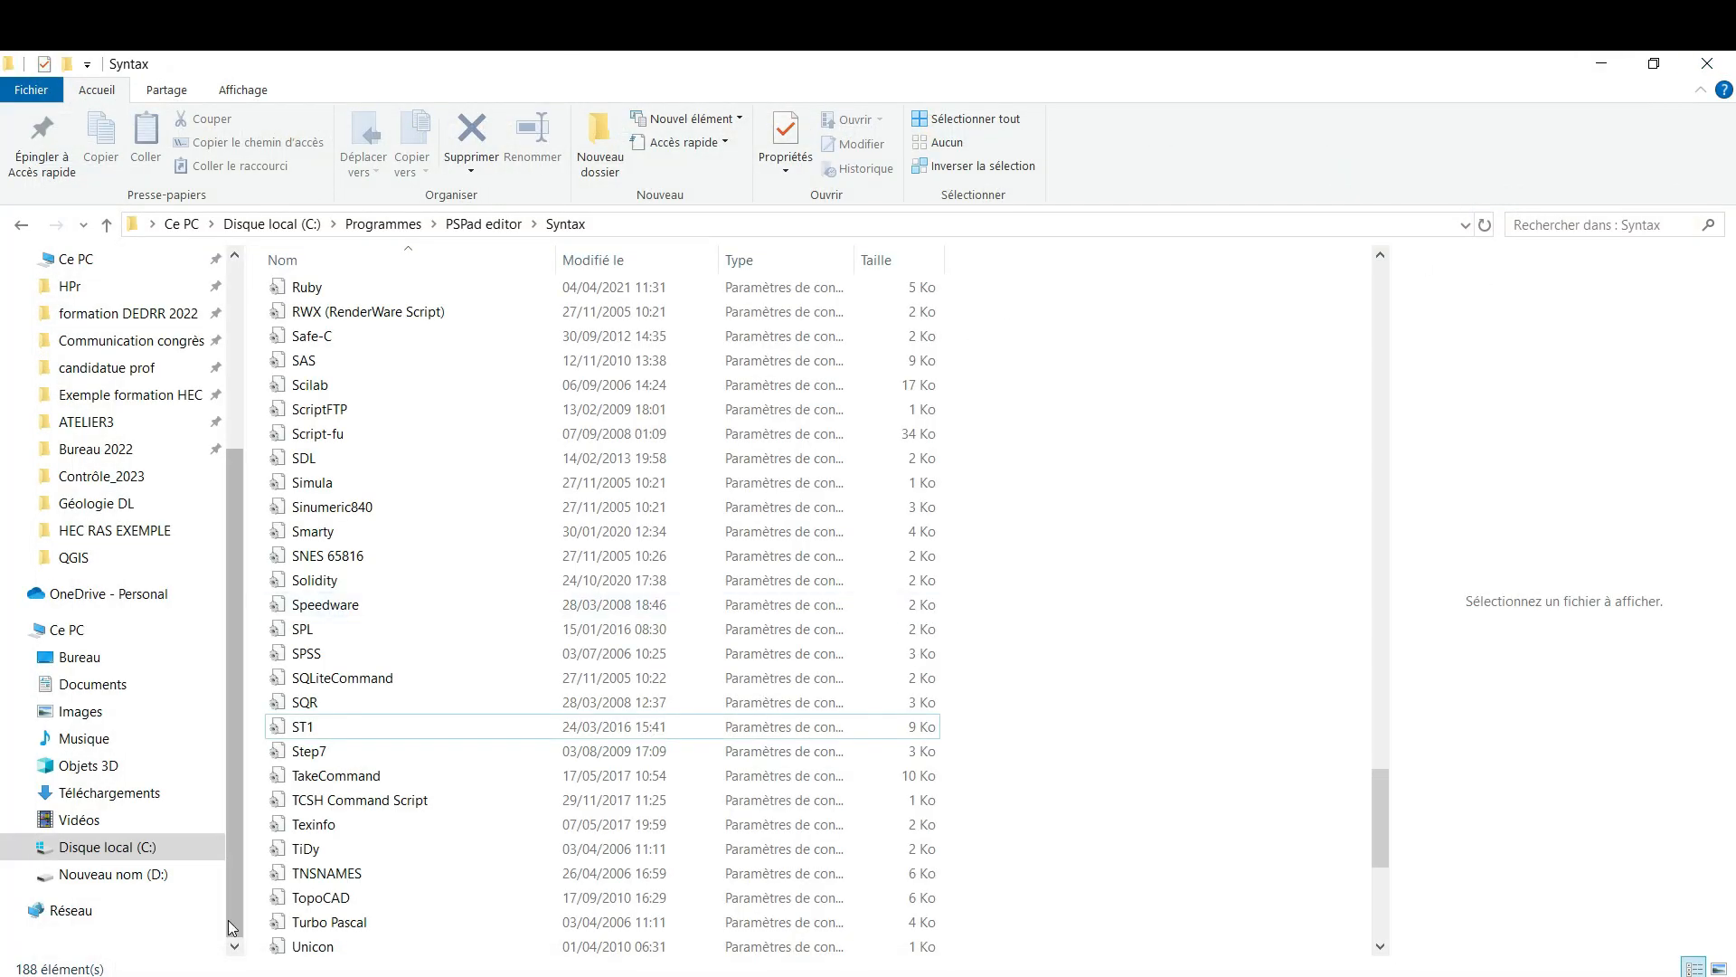
{"action": "left_click", "coordinate": [194, 976]}
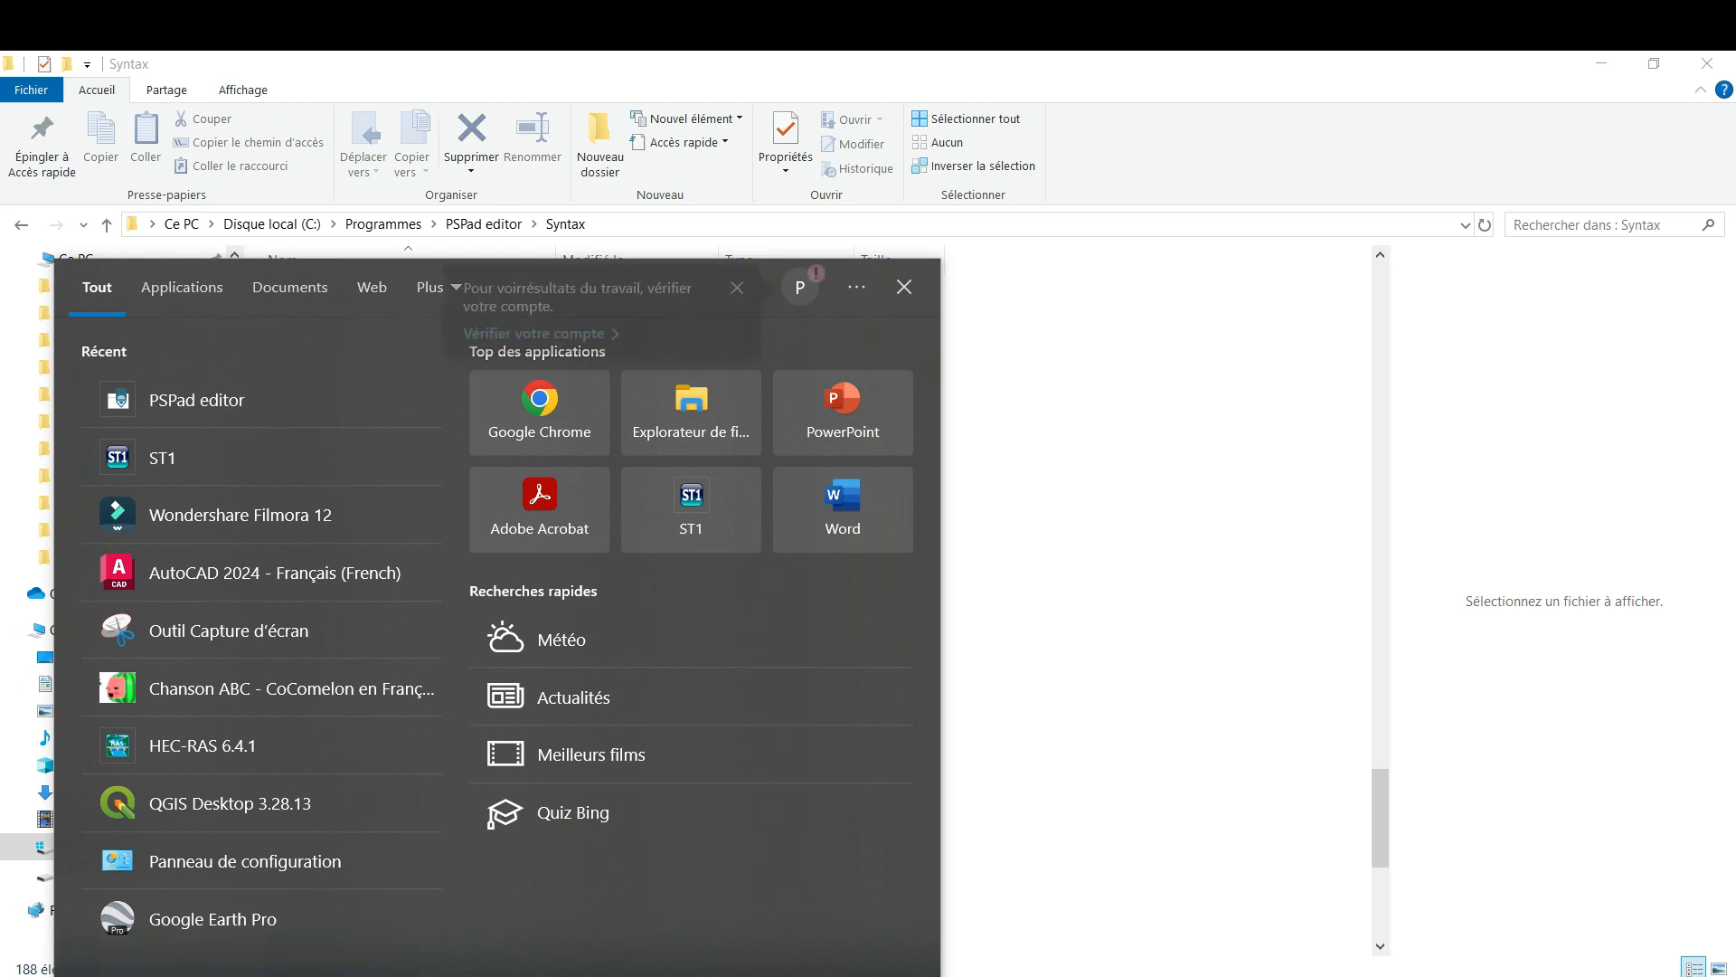
{"action": "left_click", "coordinate": [22, 976]}
{"action": "type", "text": "pspad"}
{"action": "left_click", "coordinate": [131, 407]}
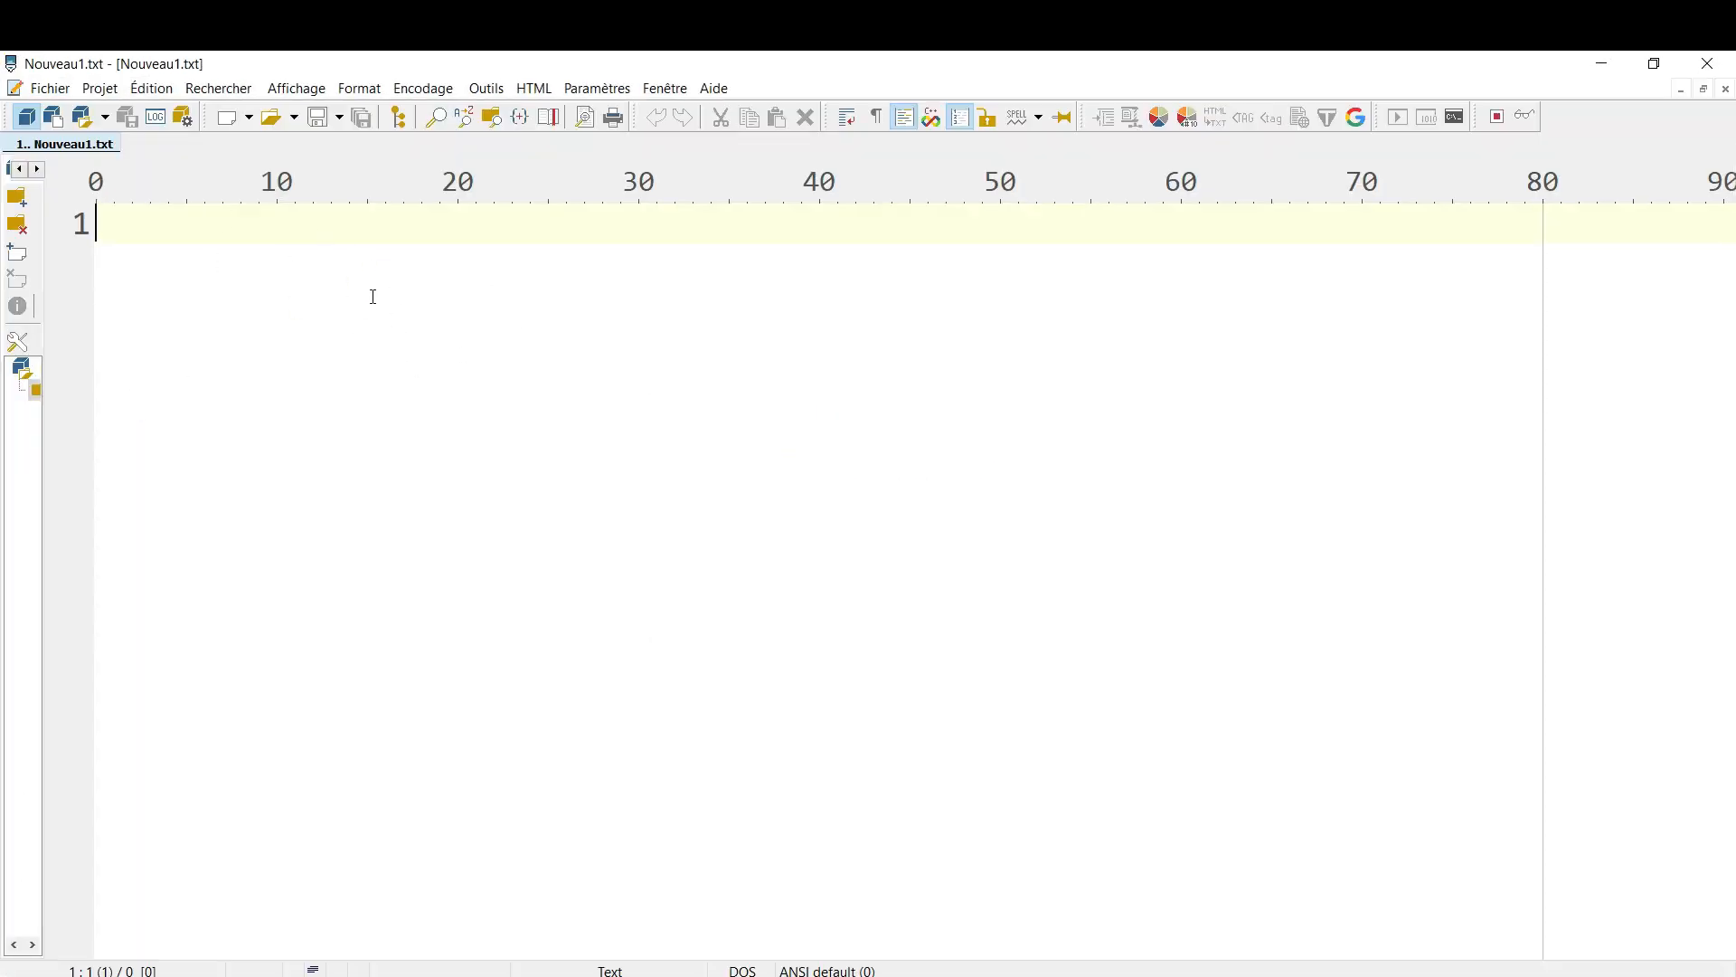
Create a new empty file of type ST1, using the first ST1 entry among the file types
{"action": "left_click", "coordinate": [44, 89]}
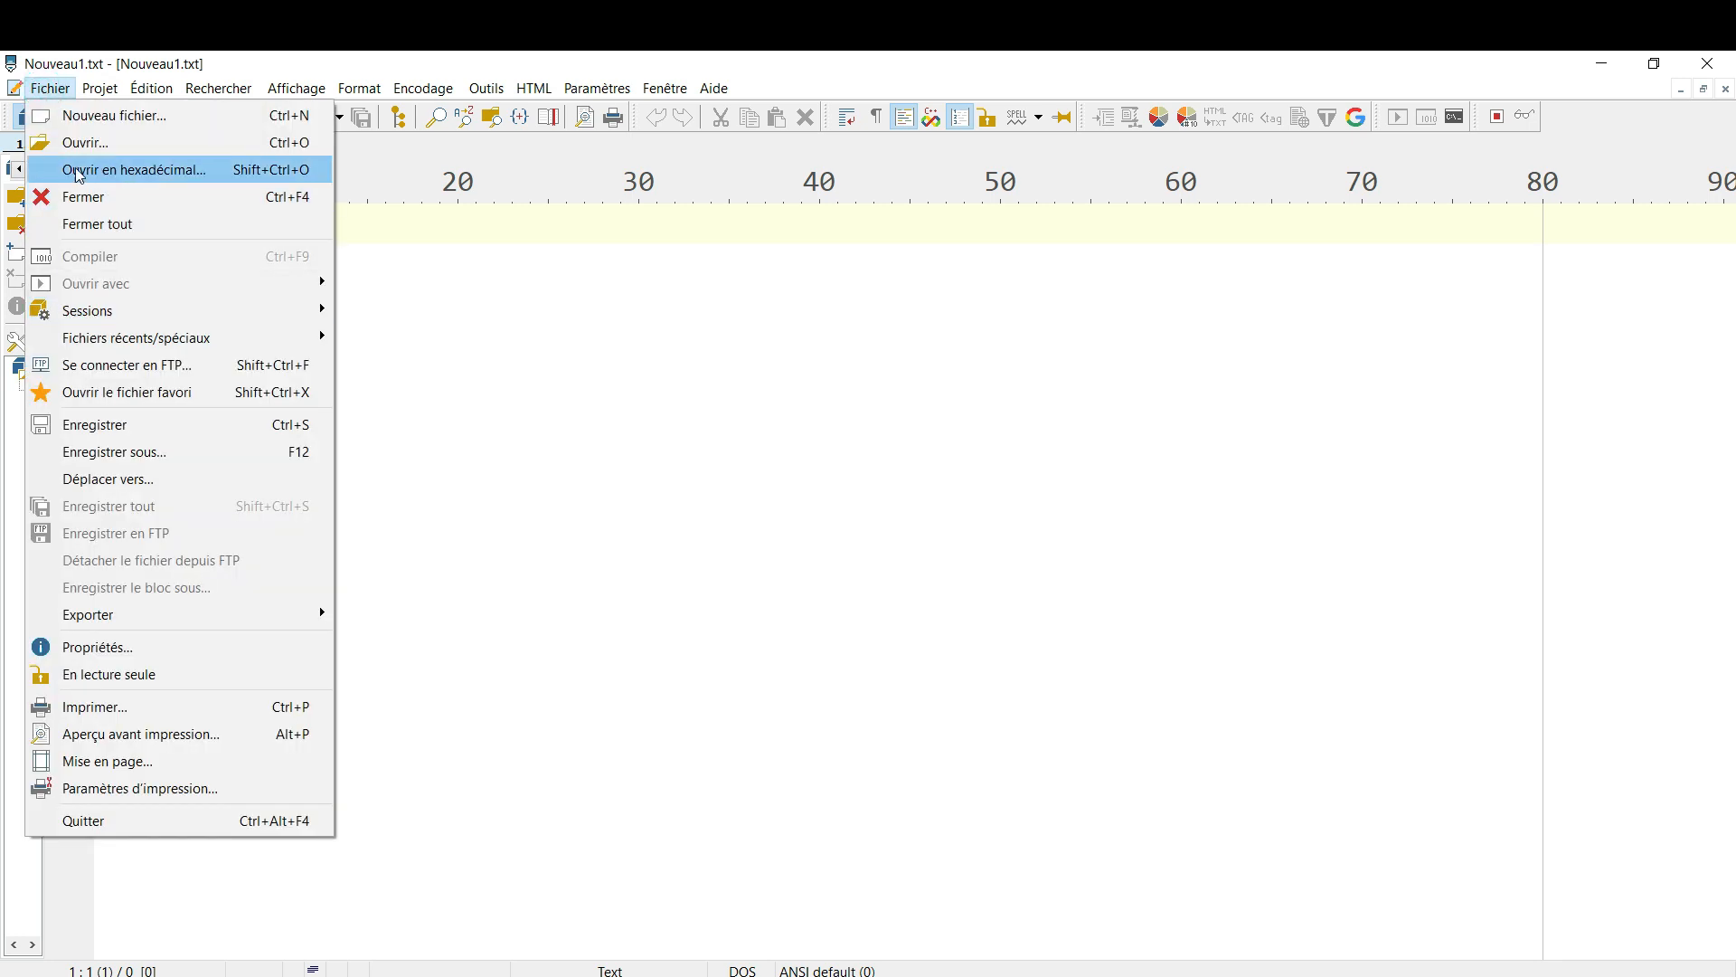
{"action": "left_click", "coordinate": [75, 117]}
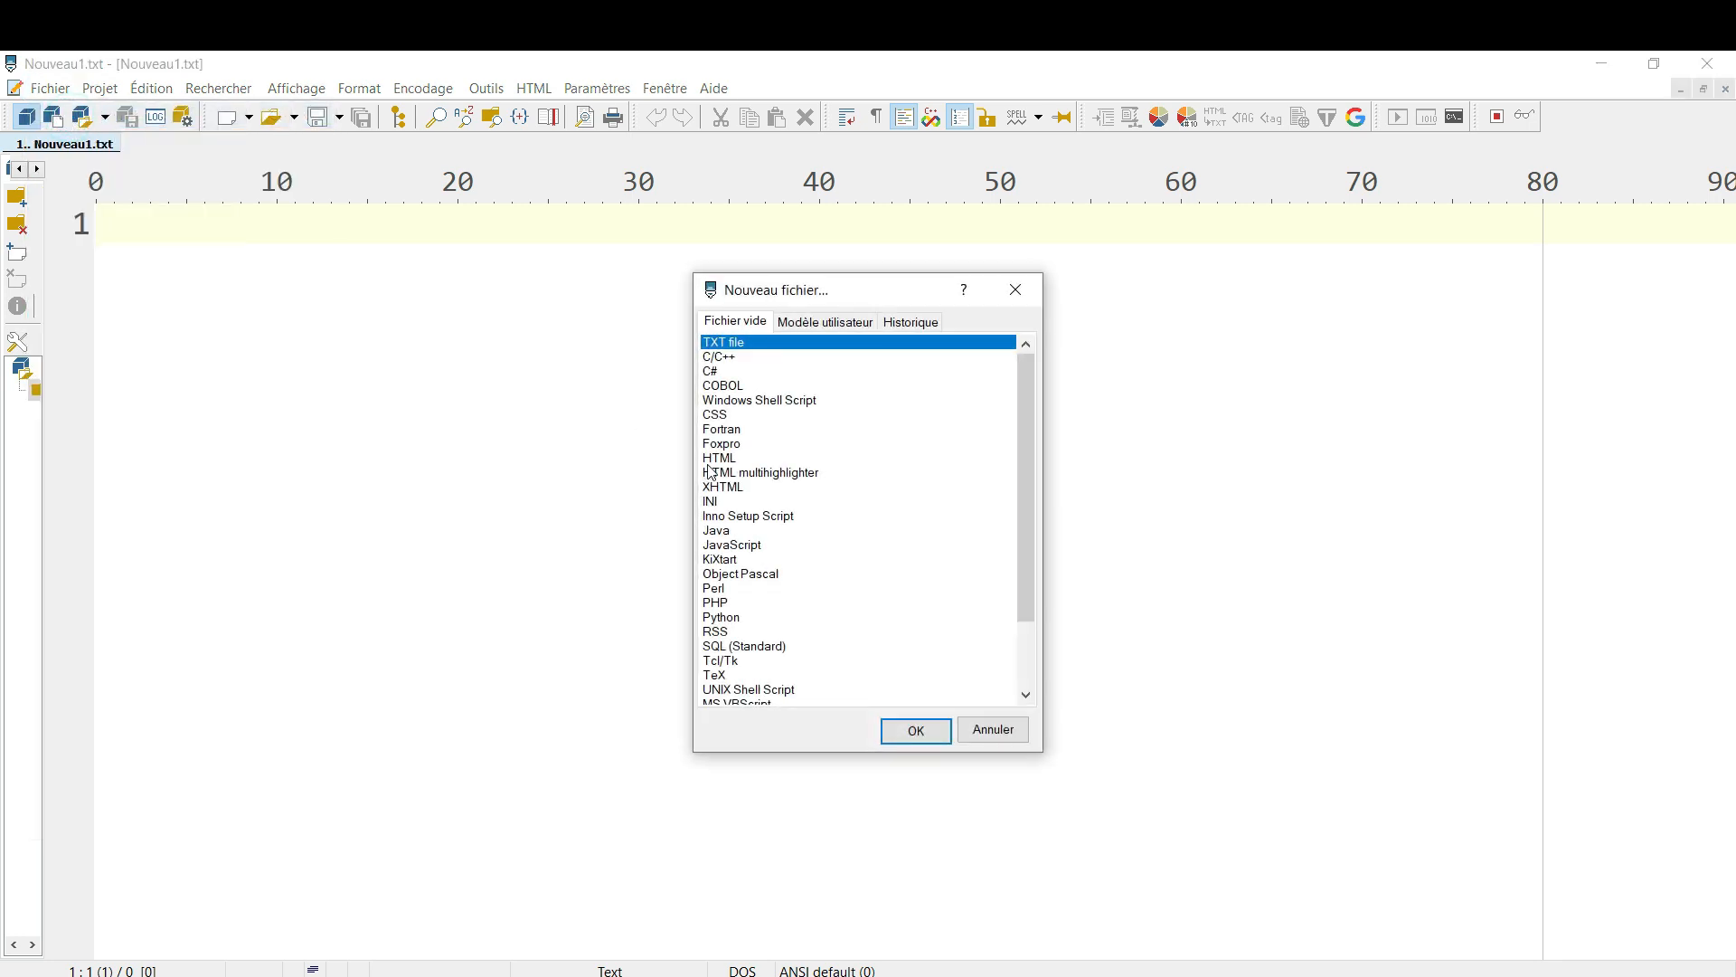
{"action": "left_click_drag", "start_coordinate": [1027, 577], "coordinate": [1022, 677]}
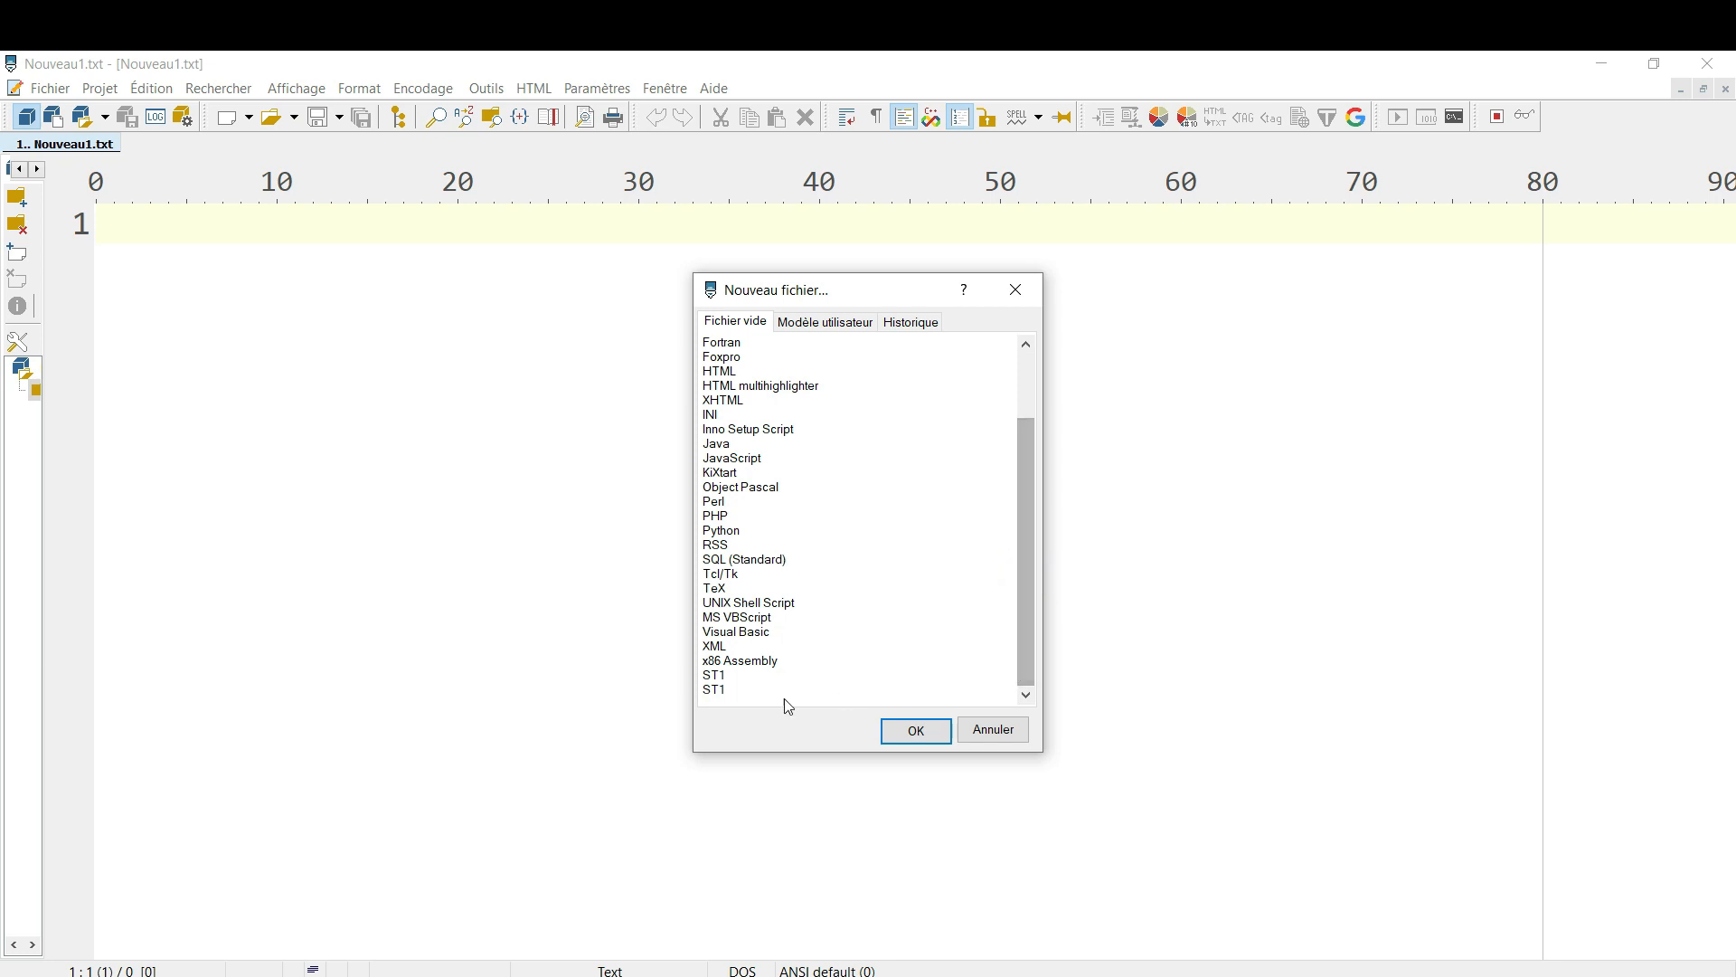
{"action": "left_click", "coordinate": [714, 676]}
{"action": "left_click", "coordinate": [942, 739]}
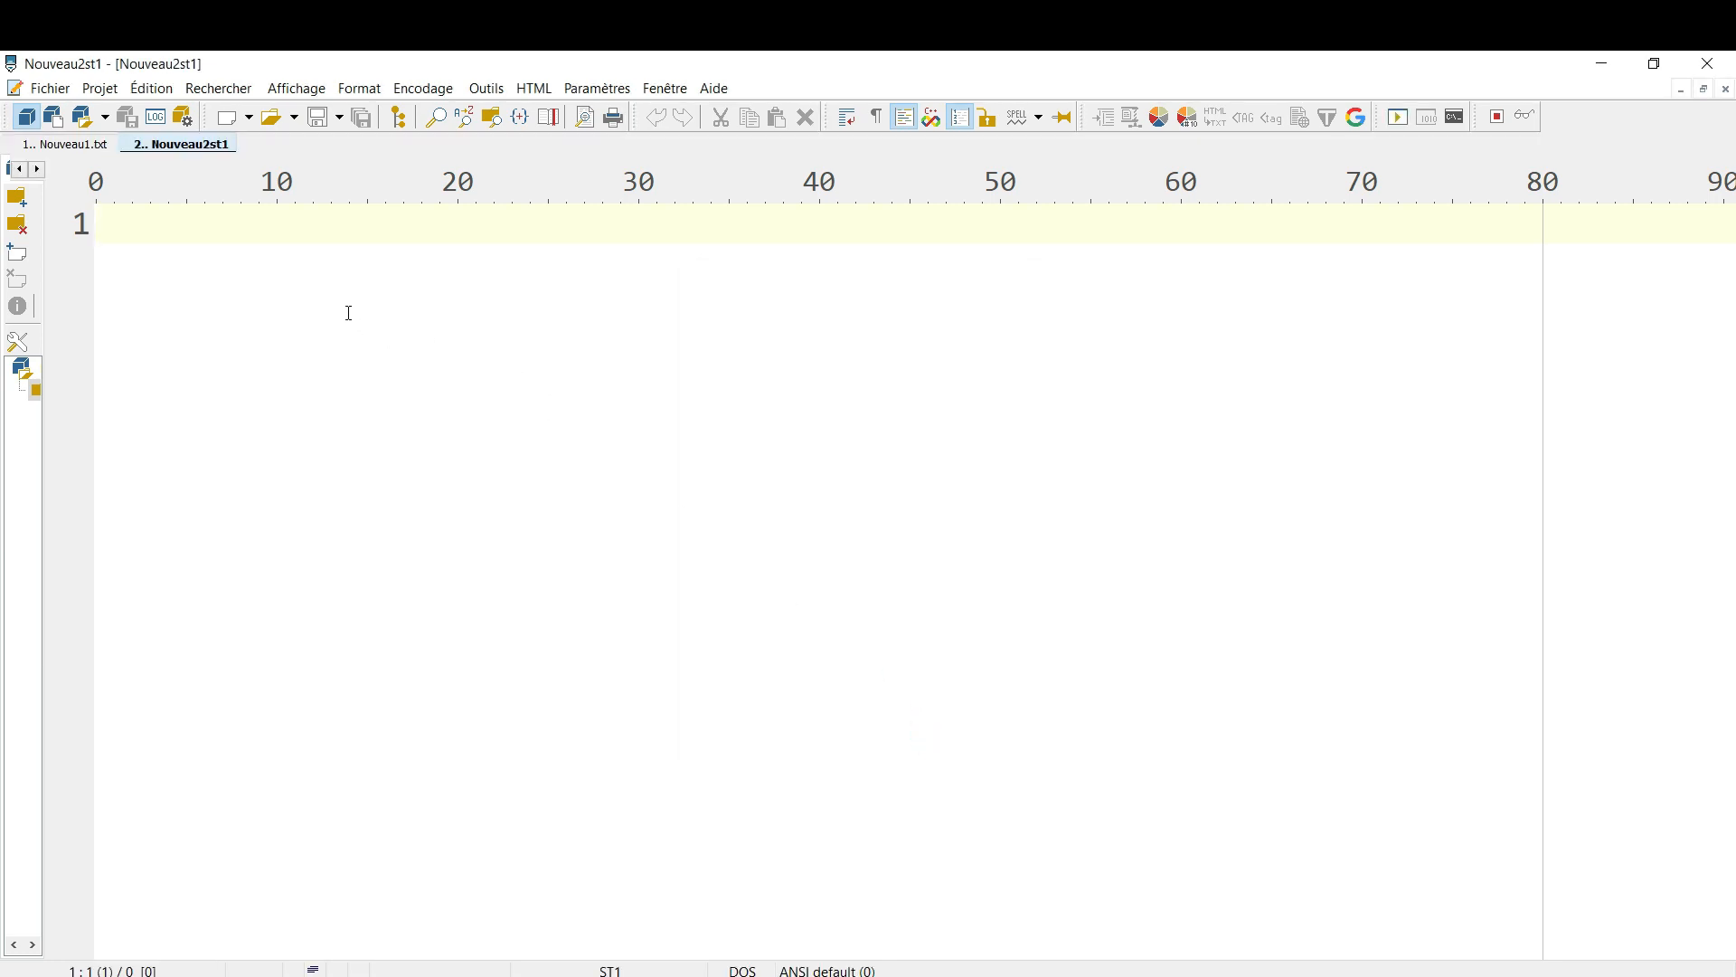
Write "option" on line 1 of the new ST1 file and try opening the file with the external program
{"action": "type", "text": "option"}
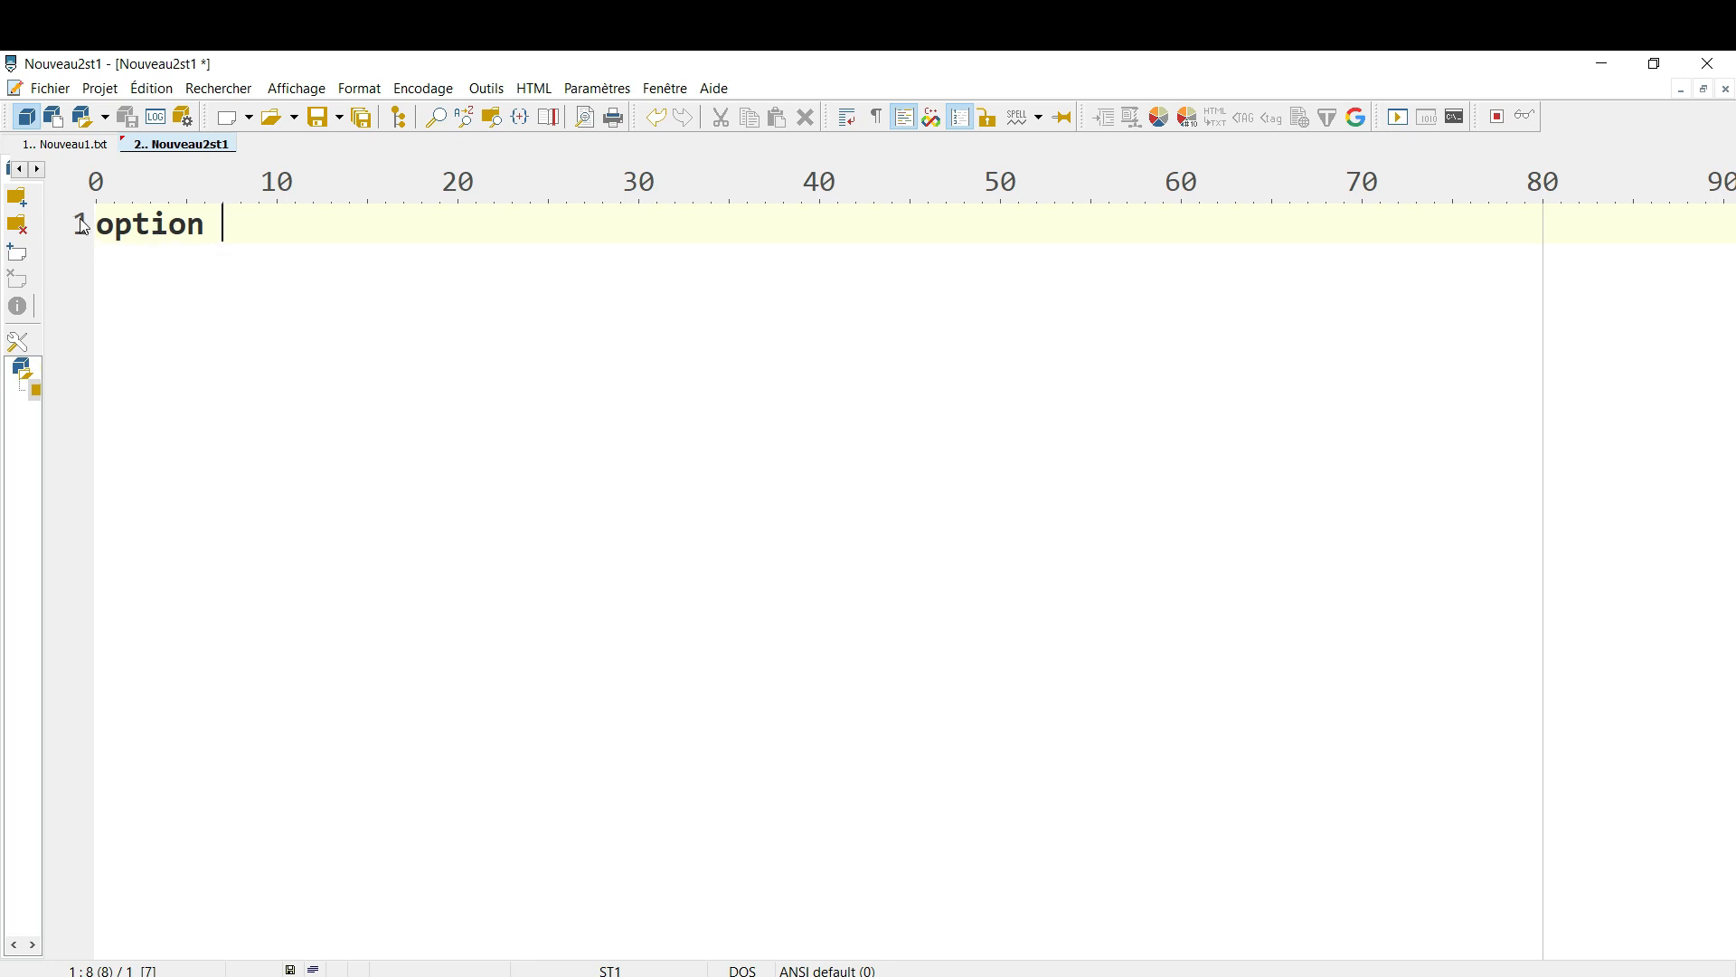
{"action": "left_click", "coordinate": [956, 120]}
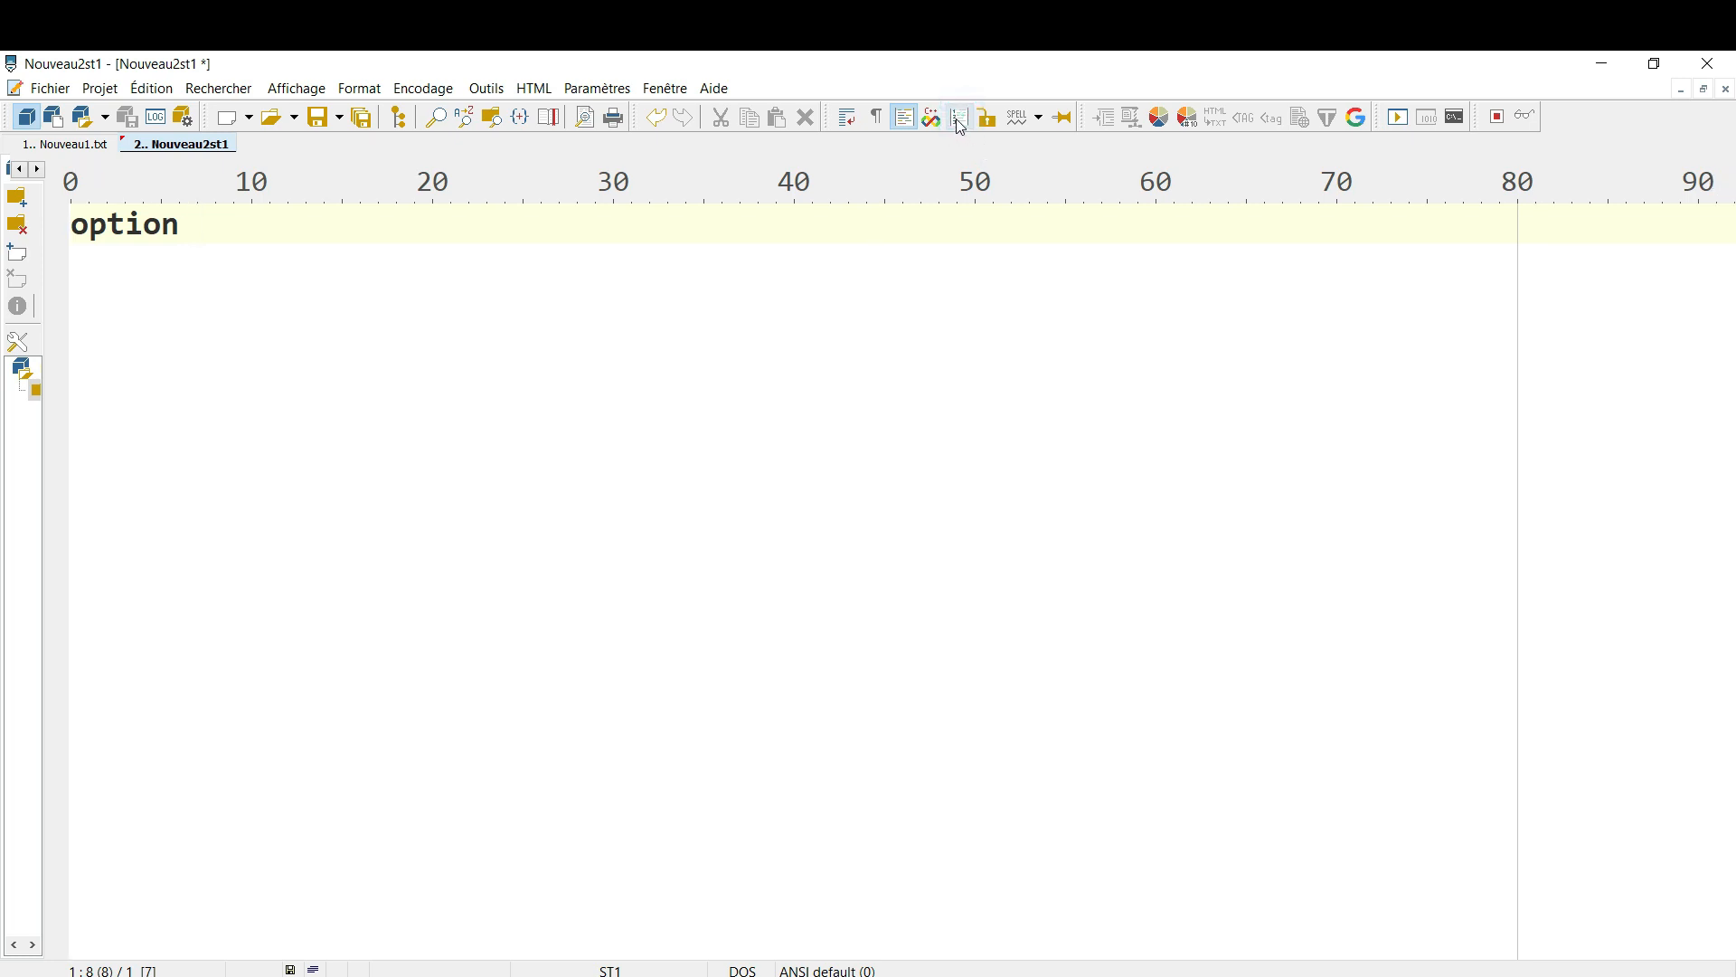
{"action": "left_click", "coordinate": [960, 123]}
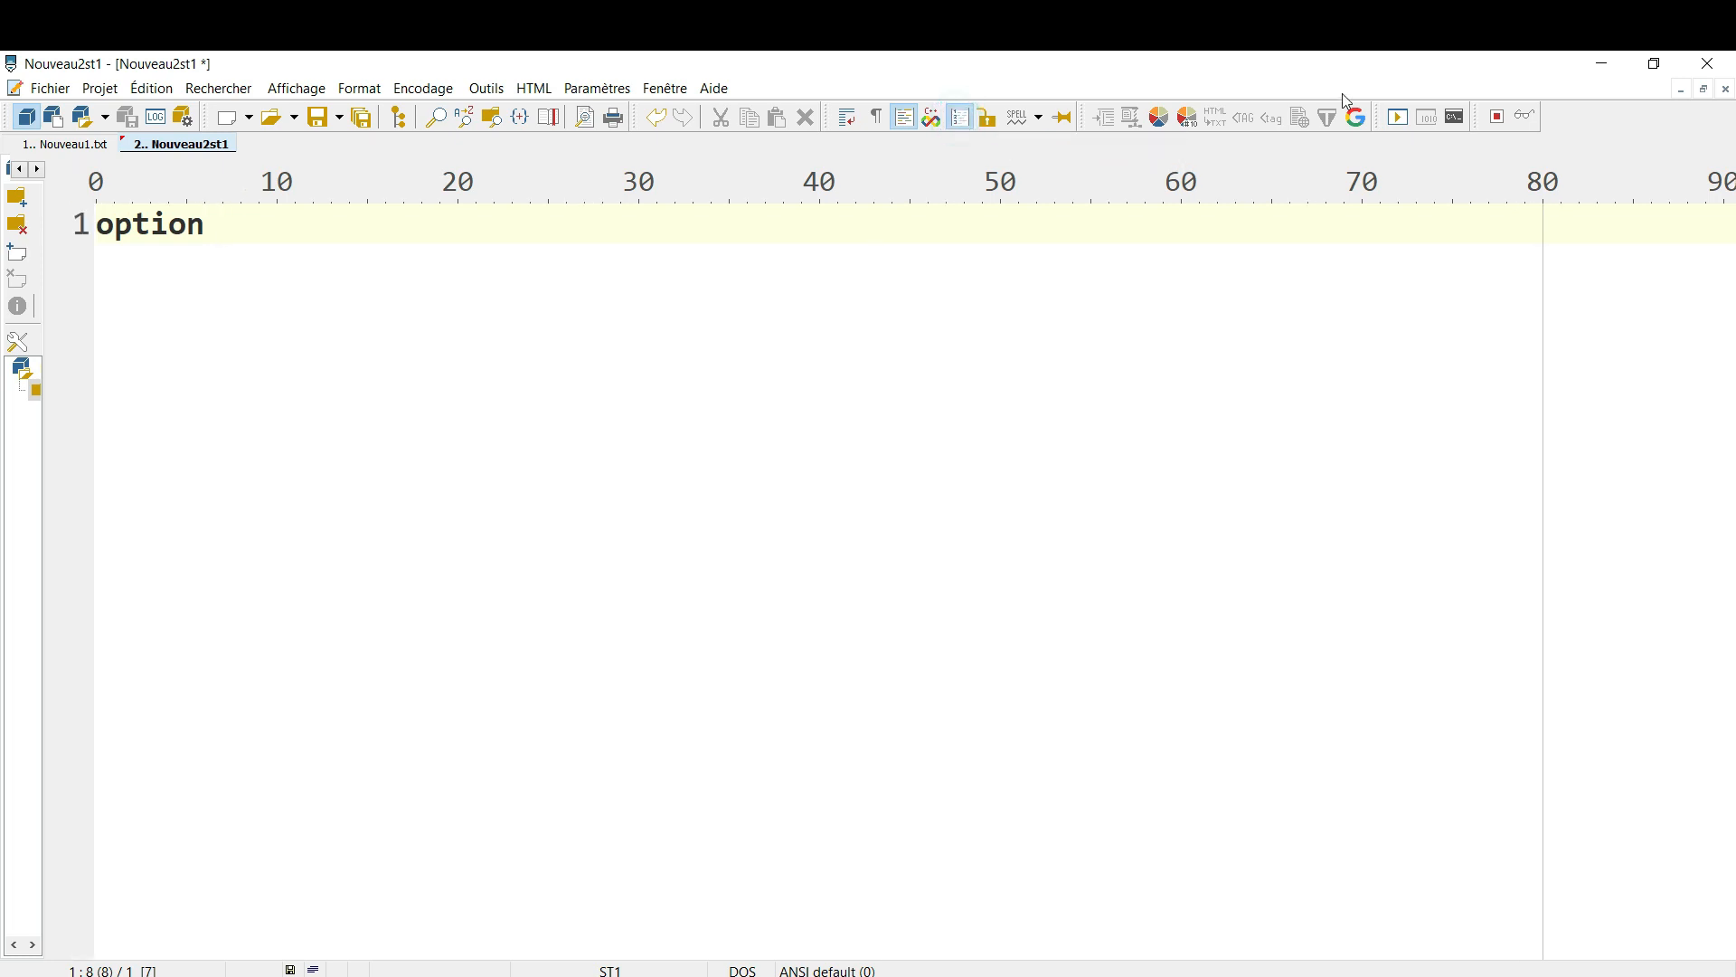
{"action": "left_click", "coordinate": [1400, 119]}
Run the ST1 file containing only "option" in the linked ST1_v4_24 program and close its terminal window
{"action": "left_click", "coordinate": [1399, 120]}
{"action": "left_click", "coordinate": [1417, 150]}
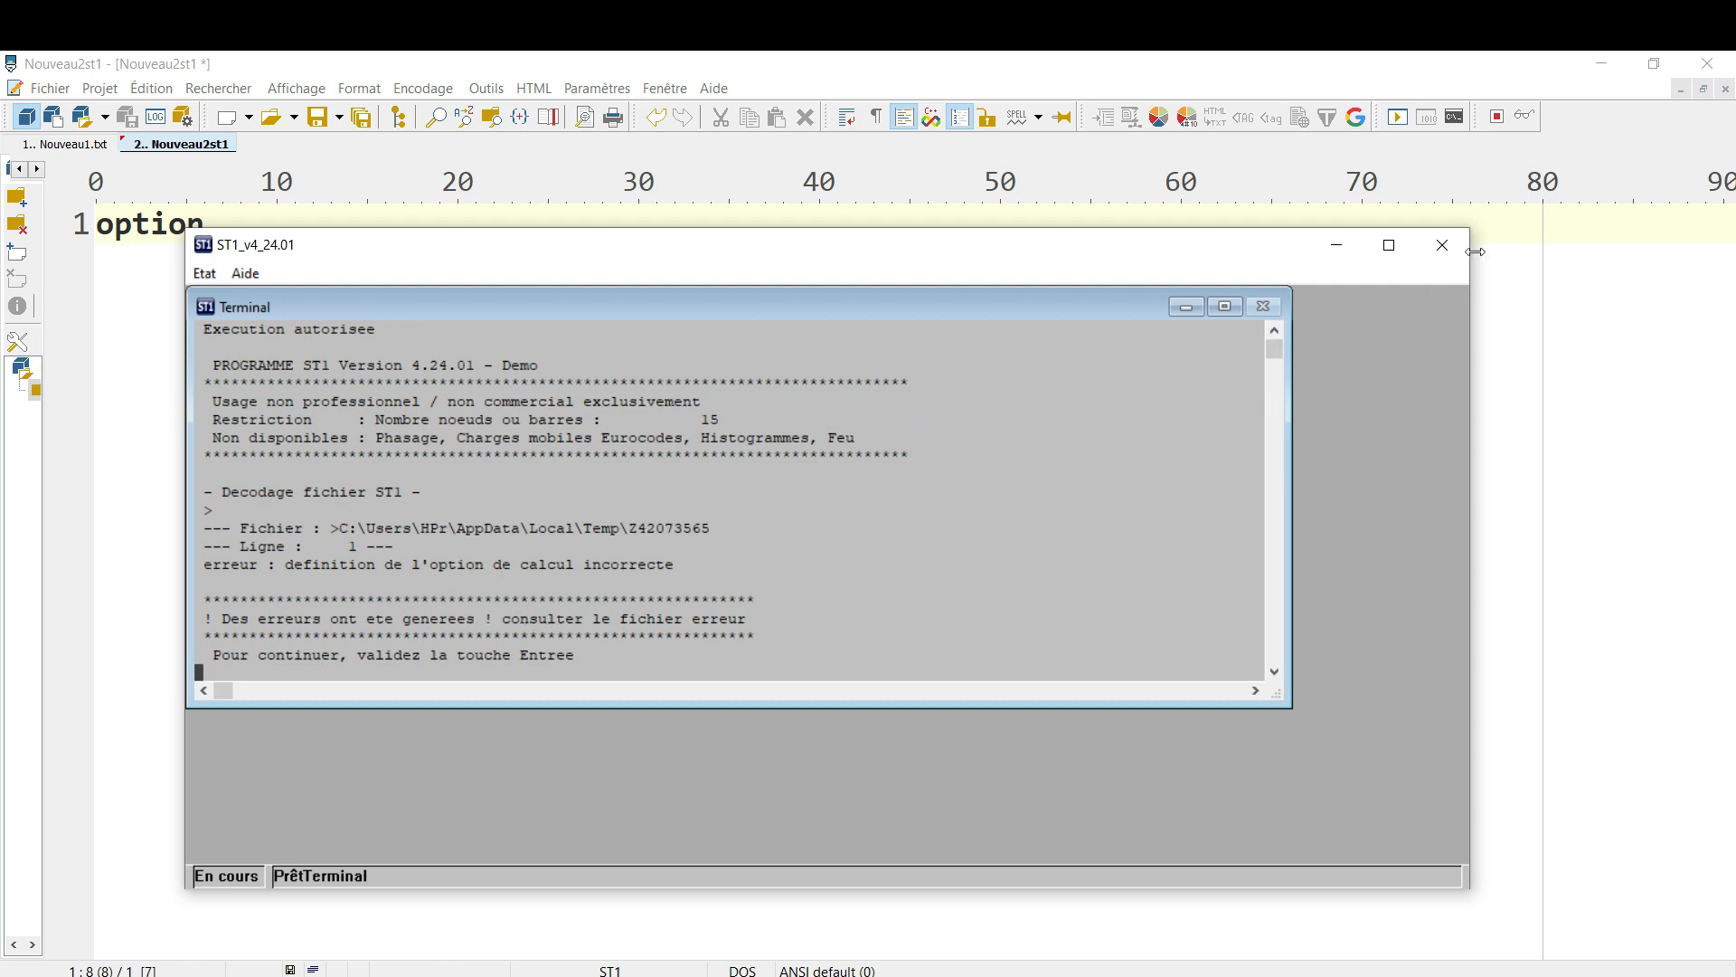
{"action": "left_click", "coordinate": [1442, 246]}
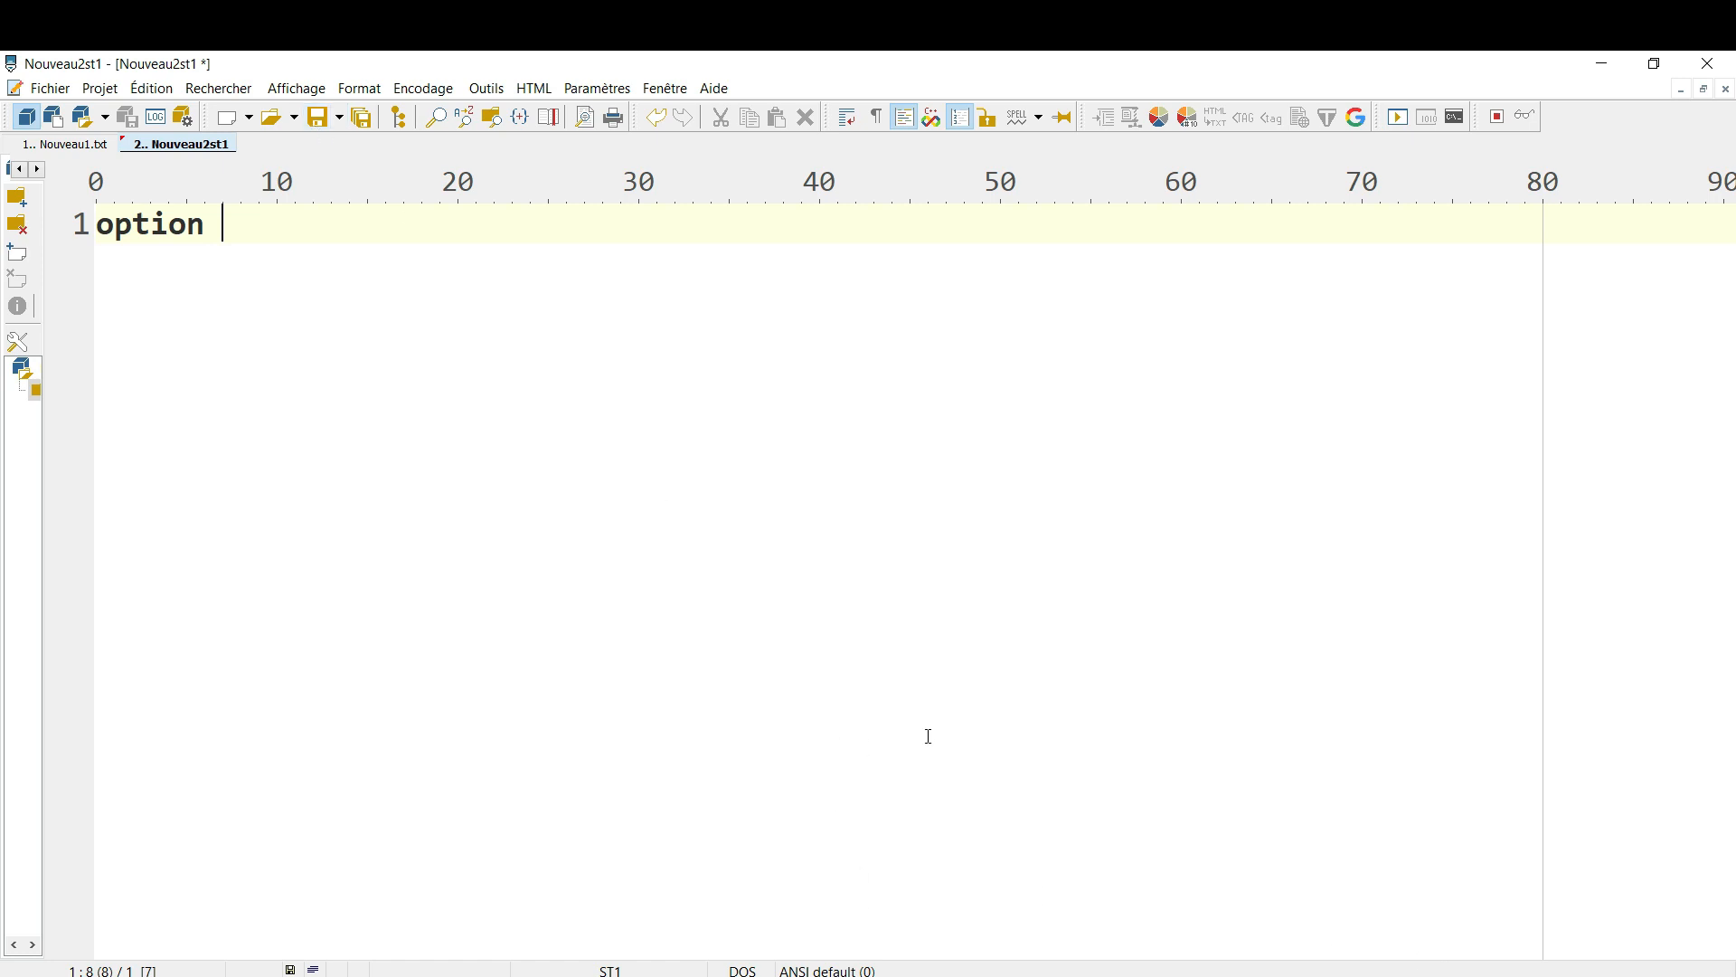
Add "# ---" on line 2 and "pr=1. #" on line 3, run the file in ST1_v4_24 and close its window
{"action": "key", "text": "Return"}
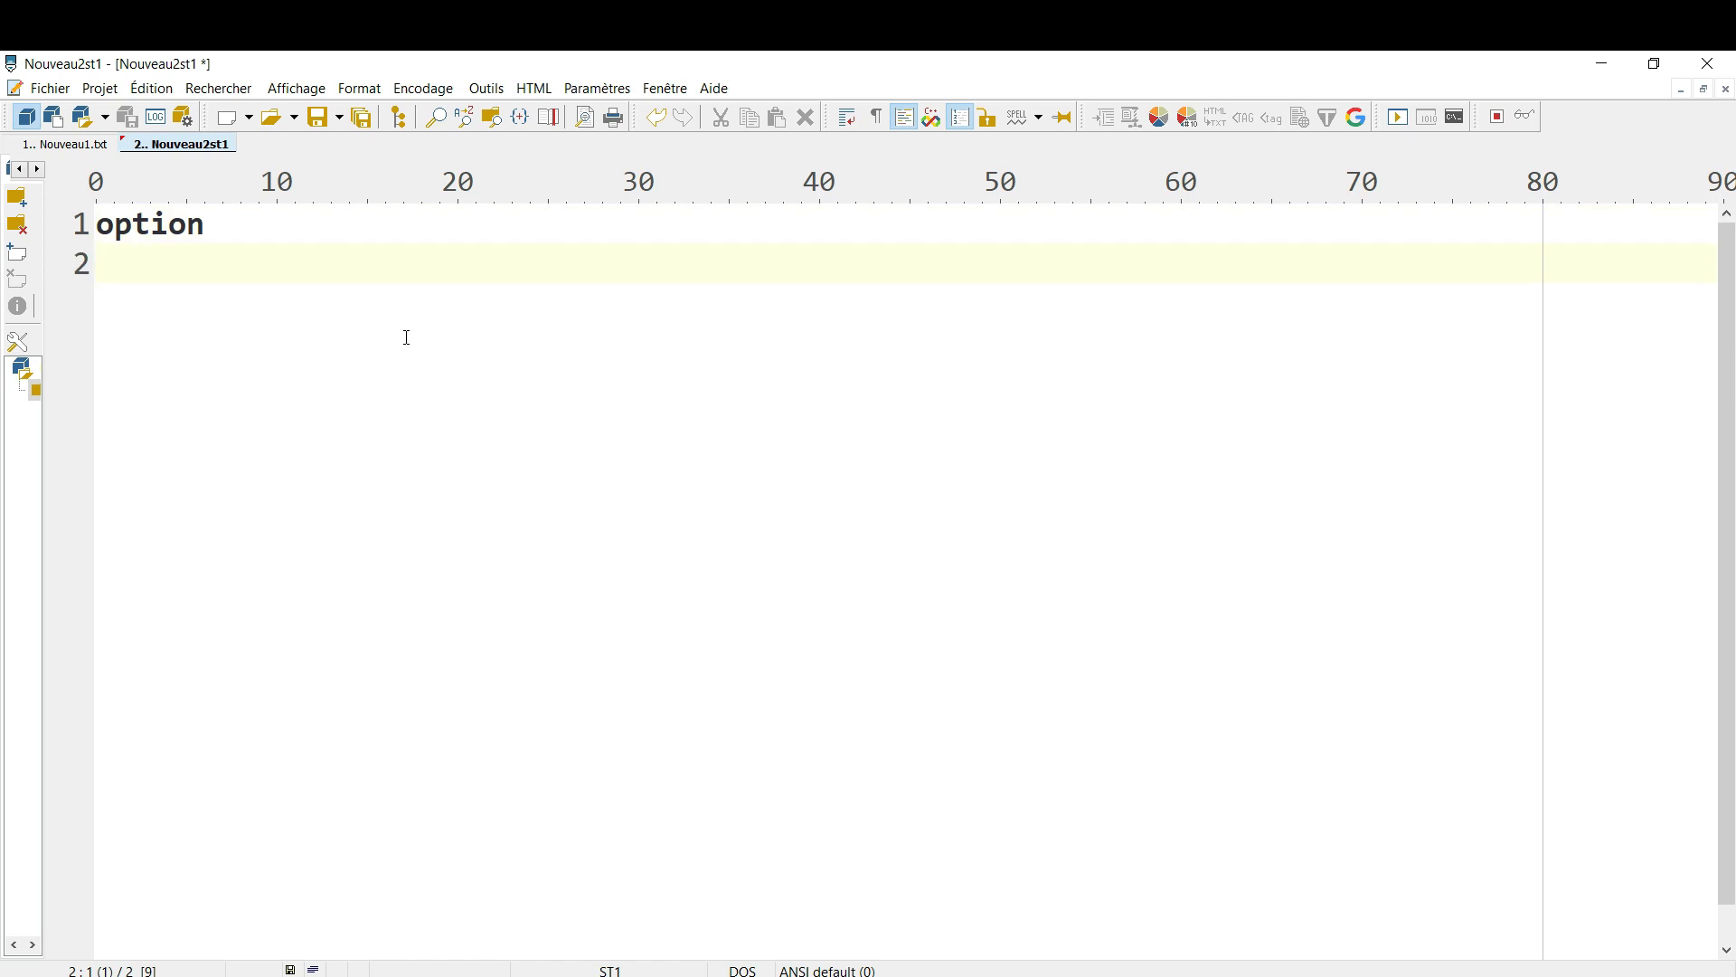
{"action": "type", "text": "# ---"}
{"action": "key", "text": "Return"}
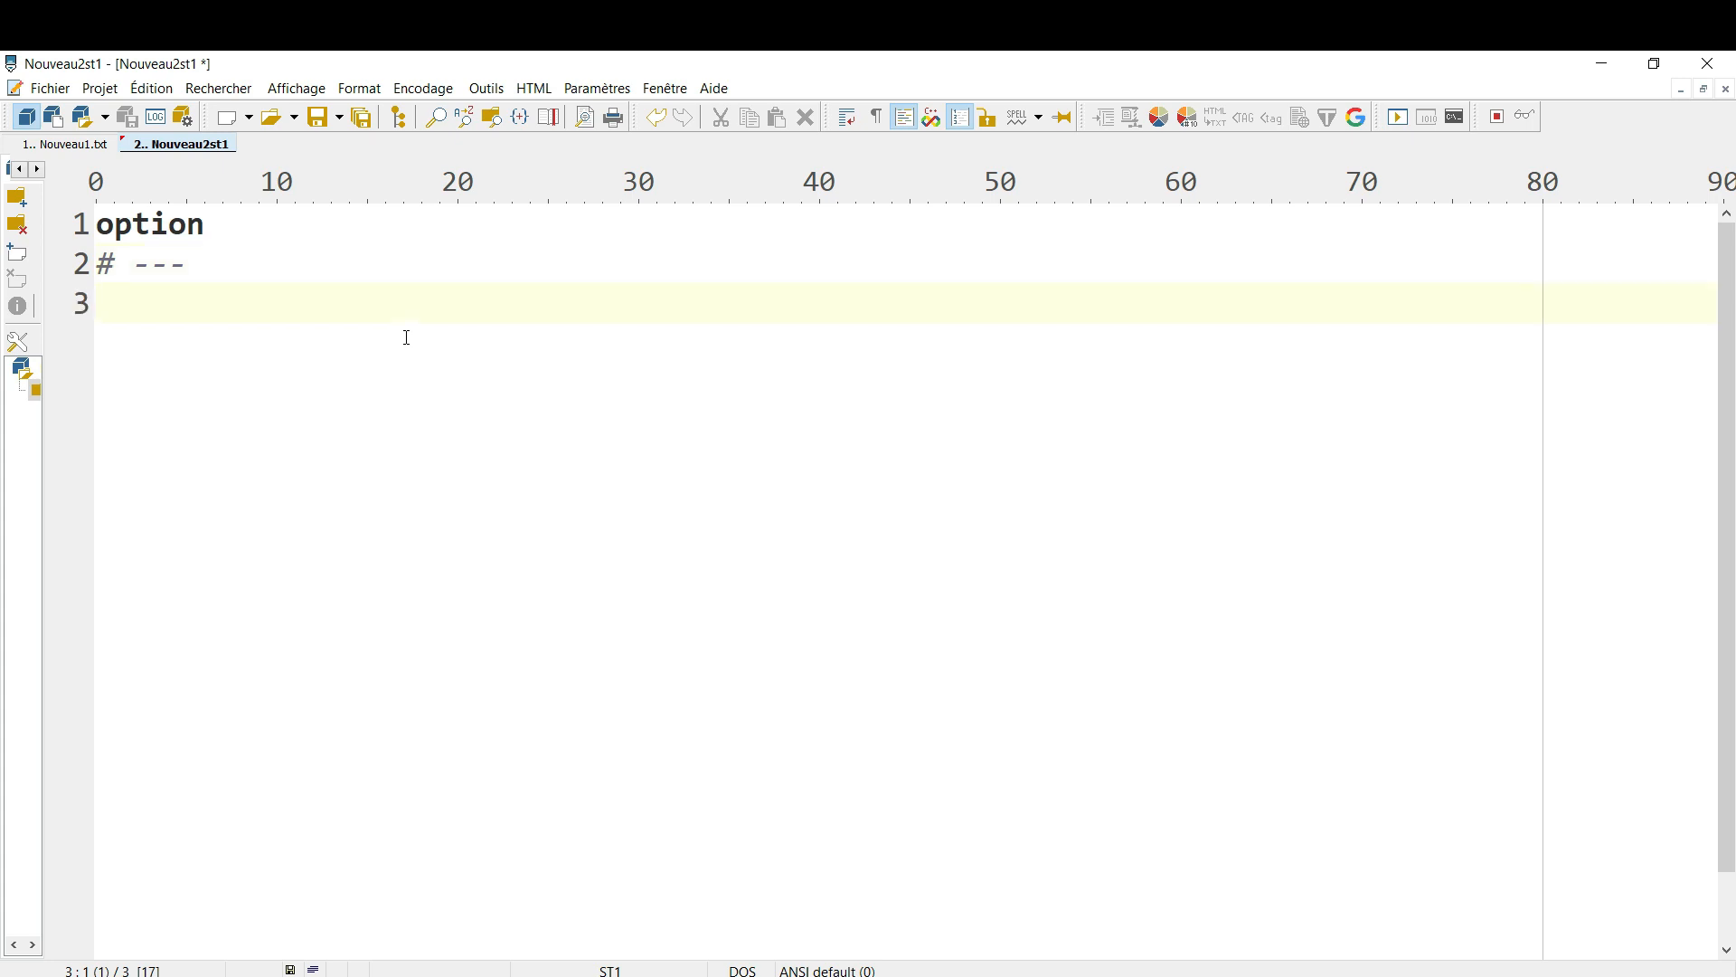
{"action": "type", "text": "pr=1. #"}
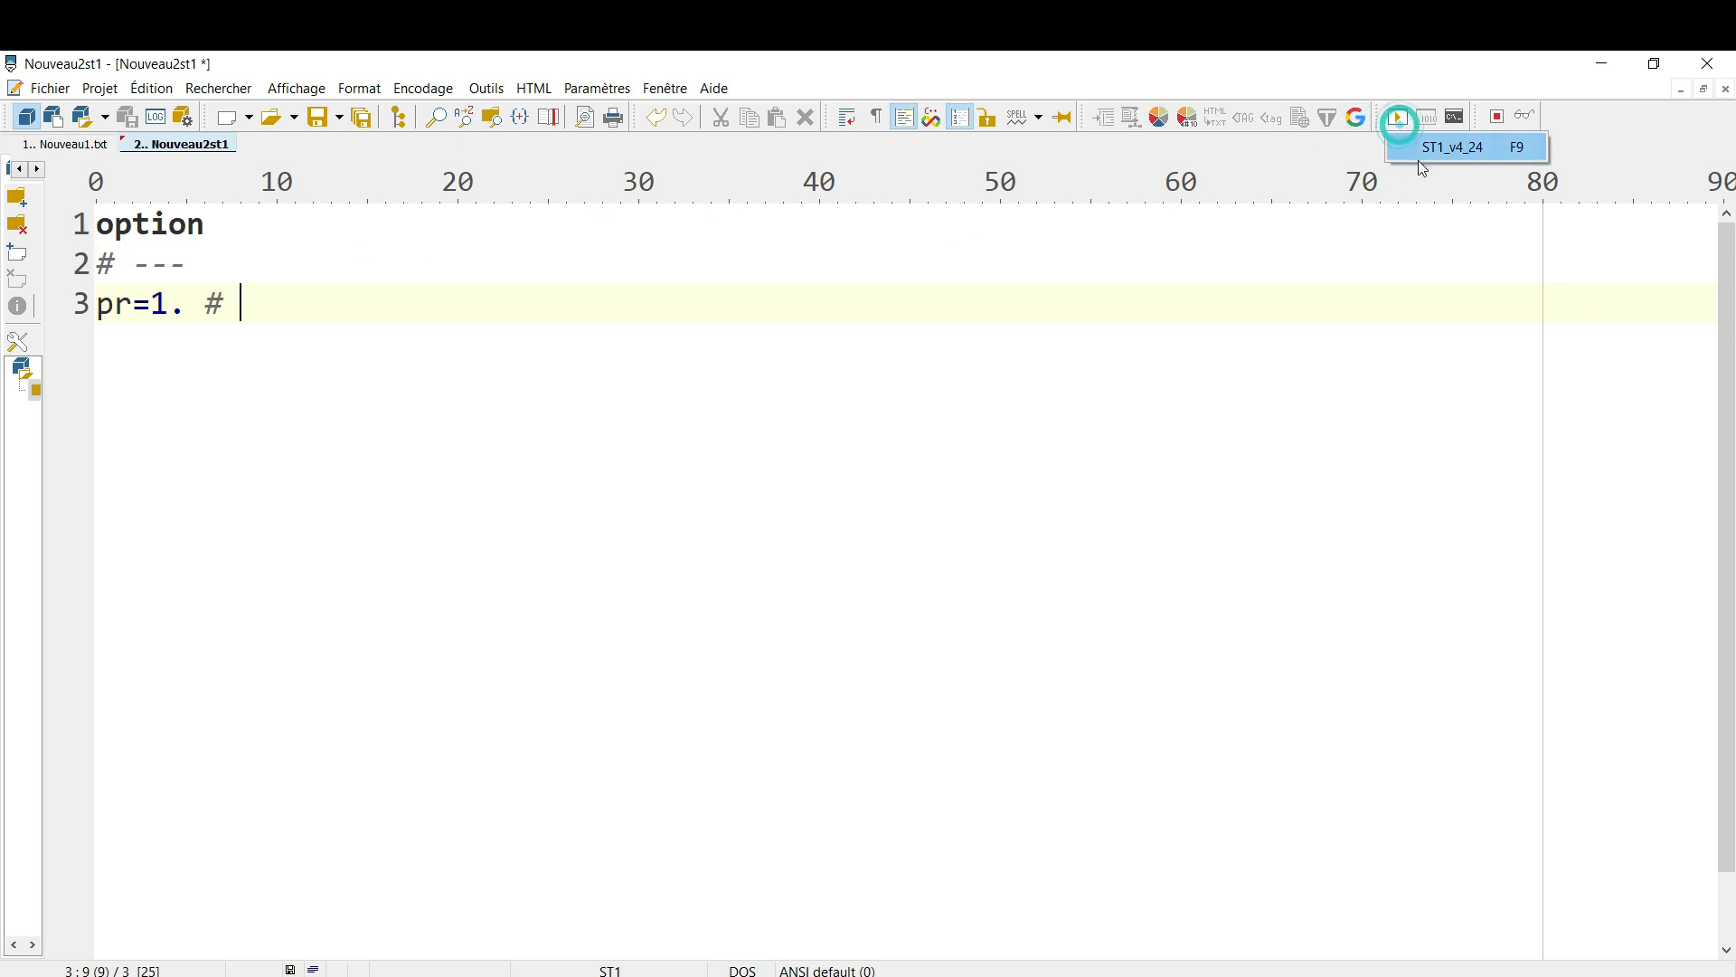
{"action": "left_click", "coordinate": [1398, 119]}
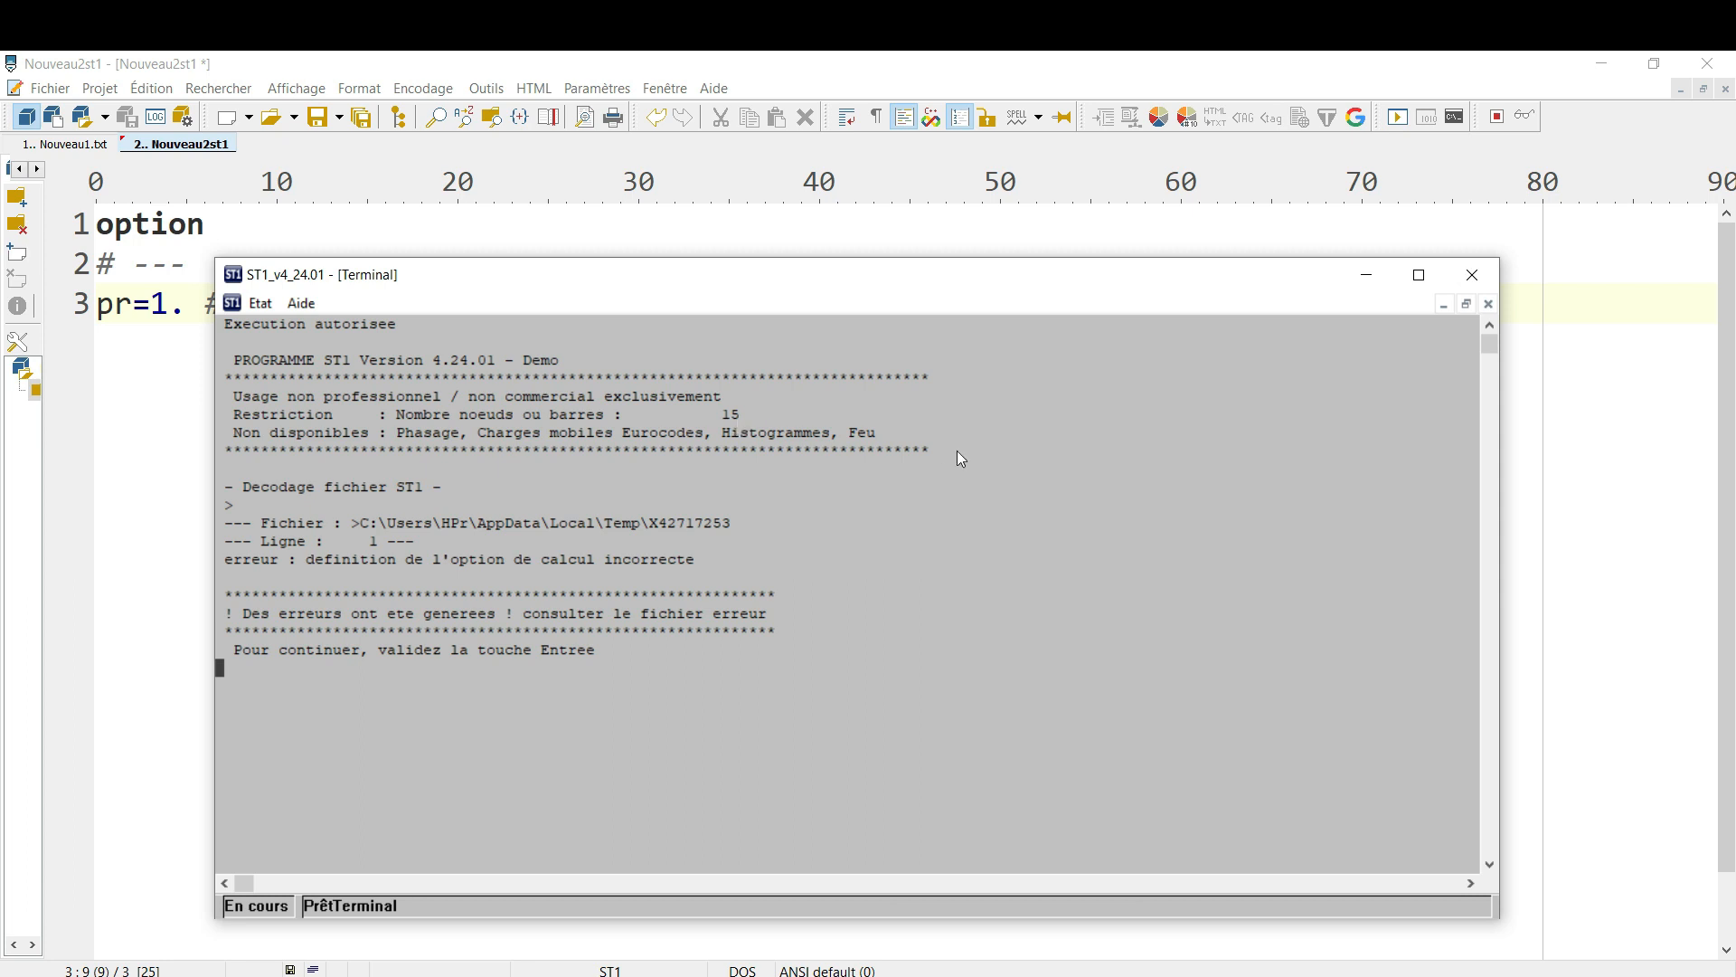
{"action": "left_click", "coordinate": [1473, 274]}
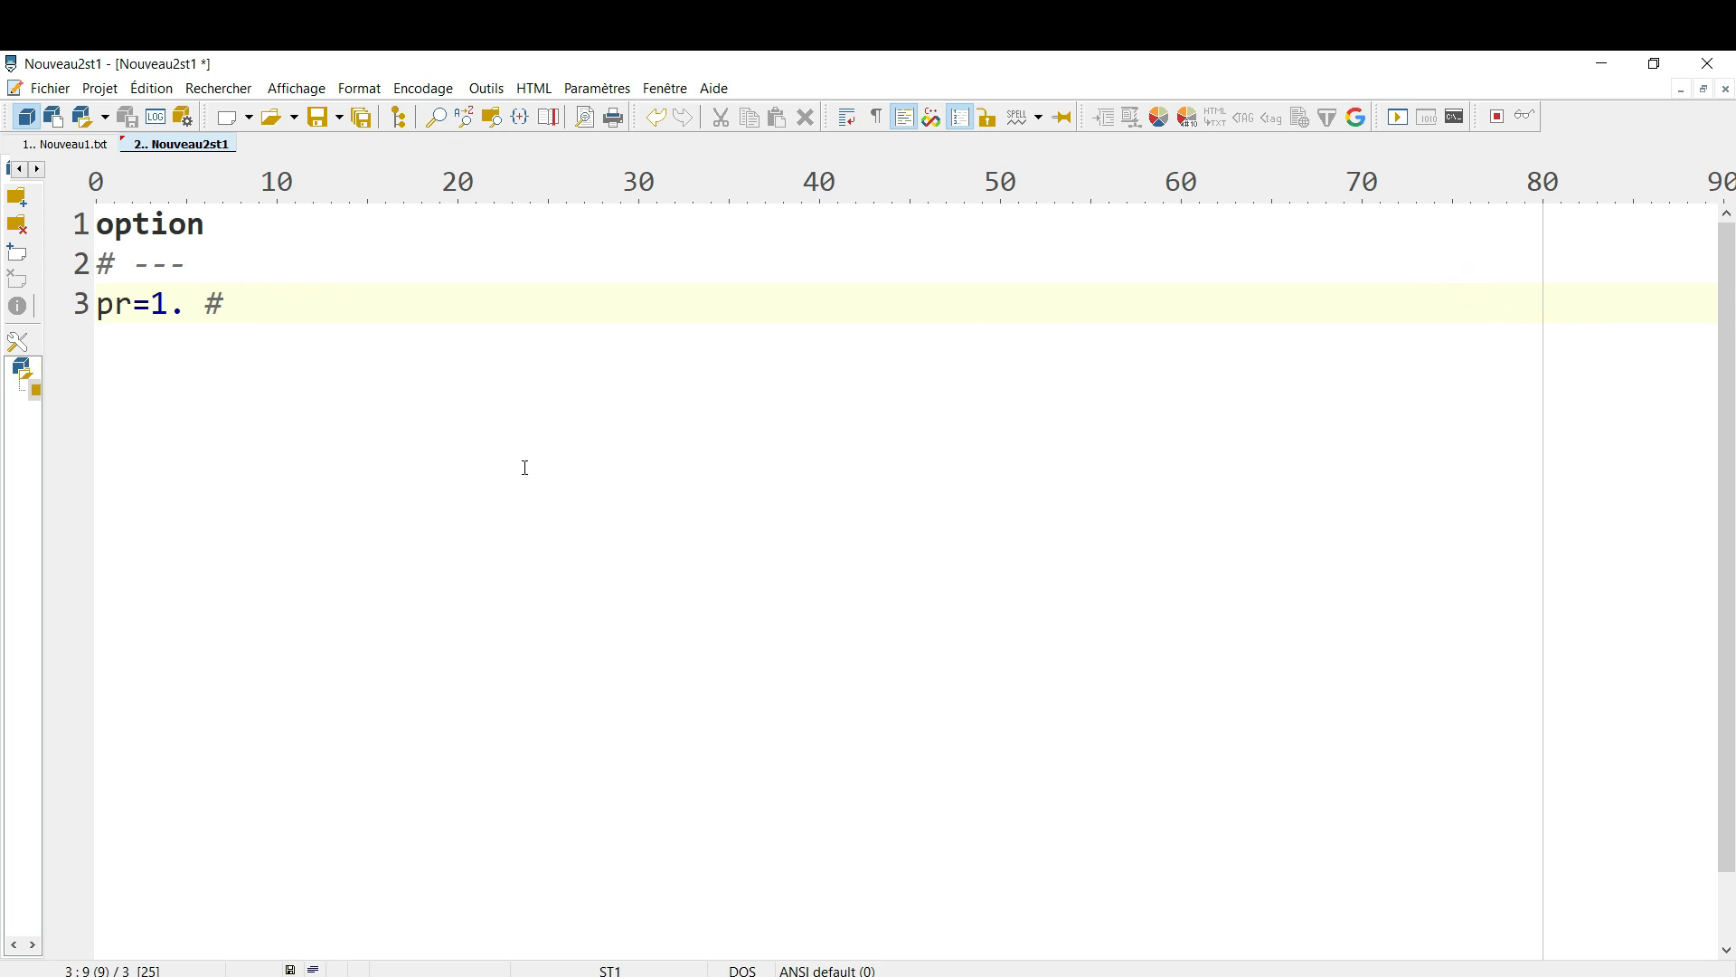
Switch to Bloc-notes by searching for "blo", write "option plane" in the blank document and start closing it
{"action": "key", "text": "super"}
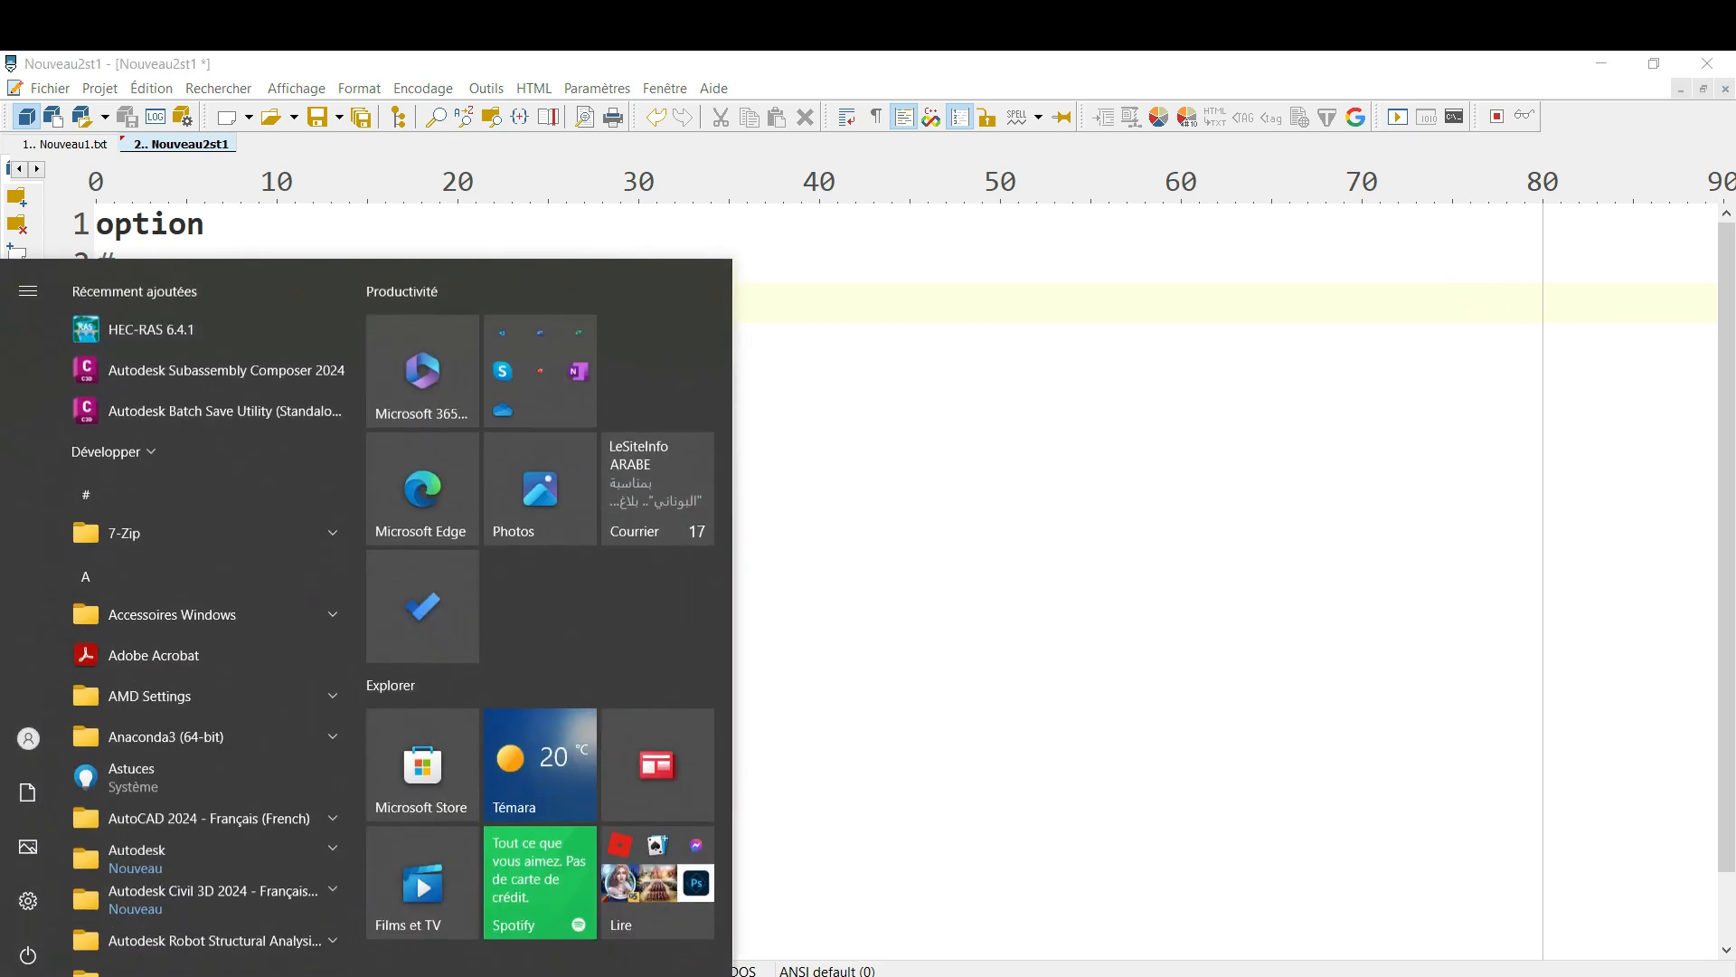
{"action": "type", "text": "blo"}
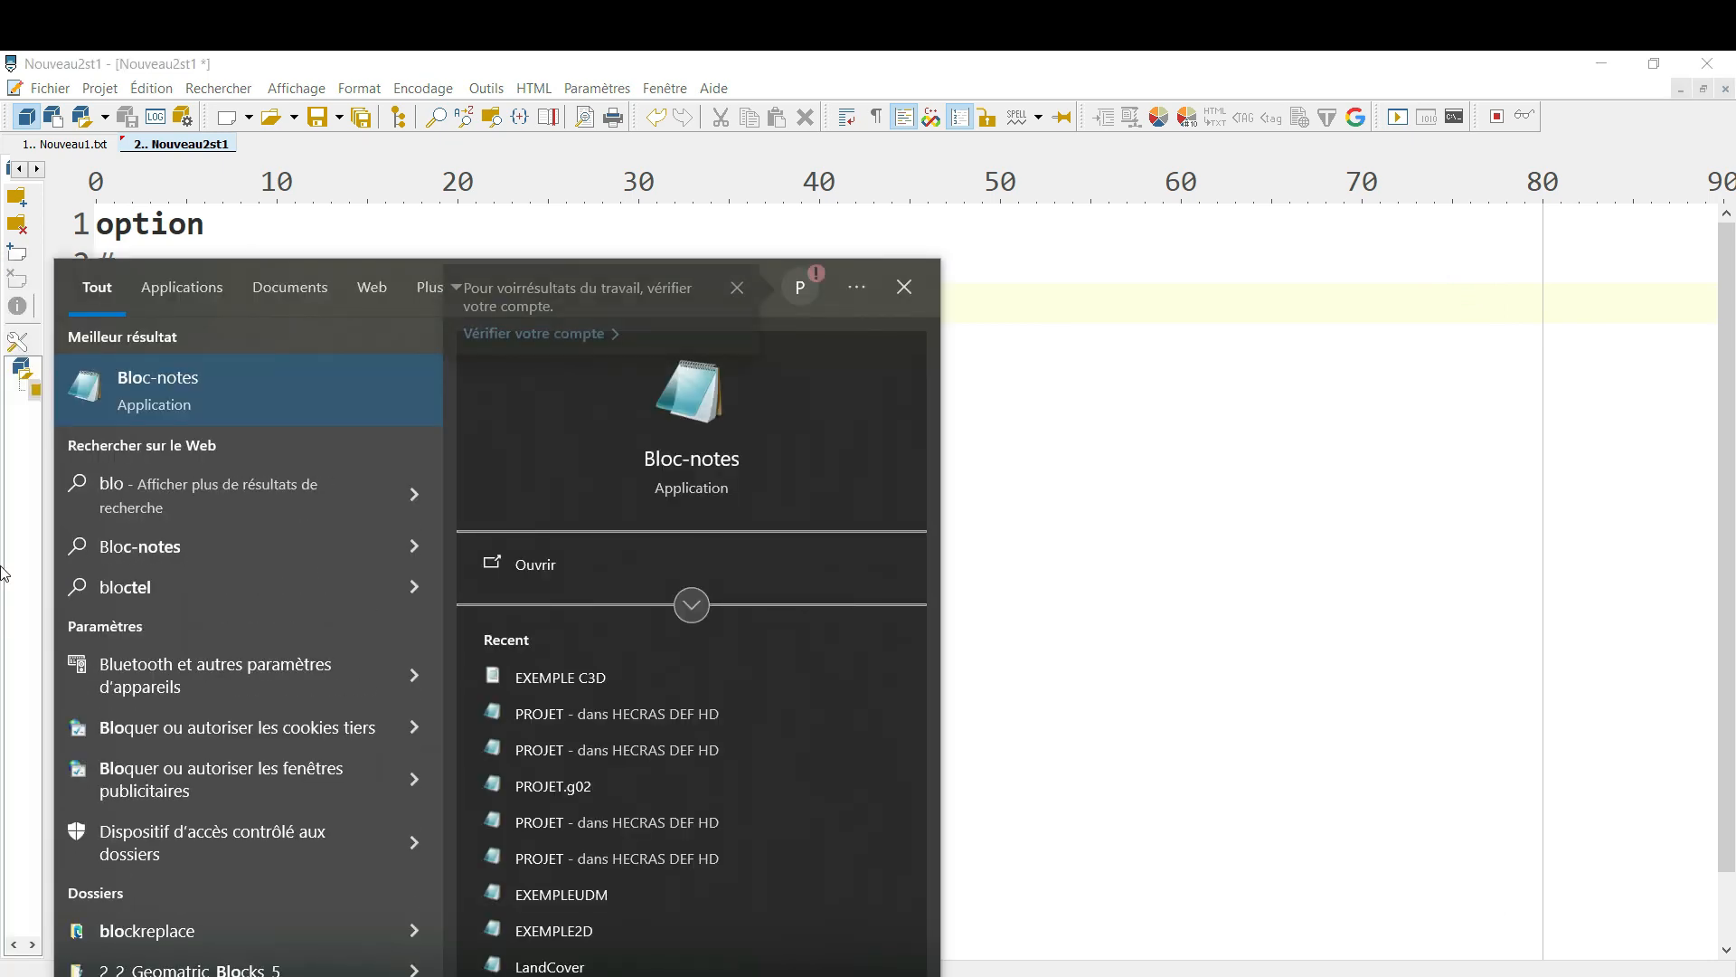
{"action": "left_click", "coordinate": [178, 400]}
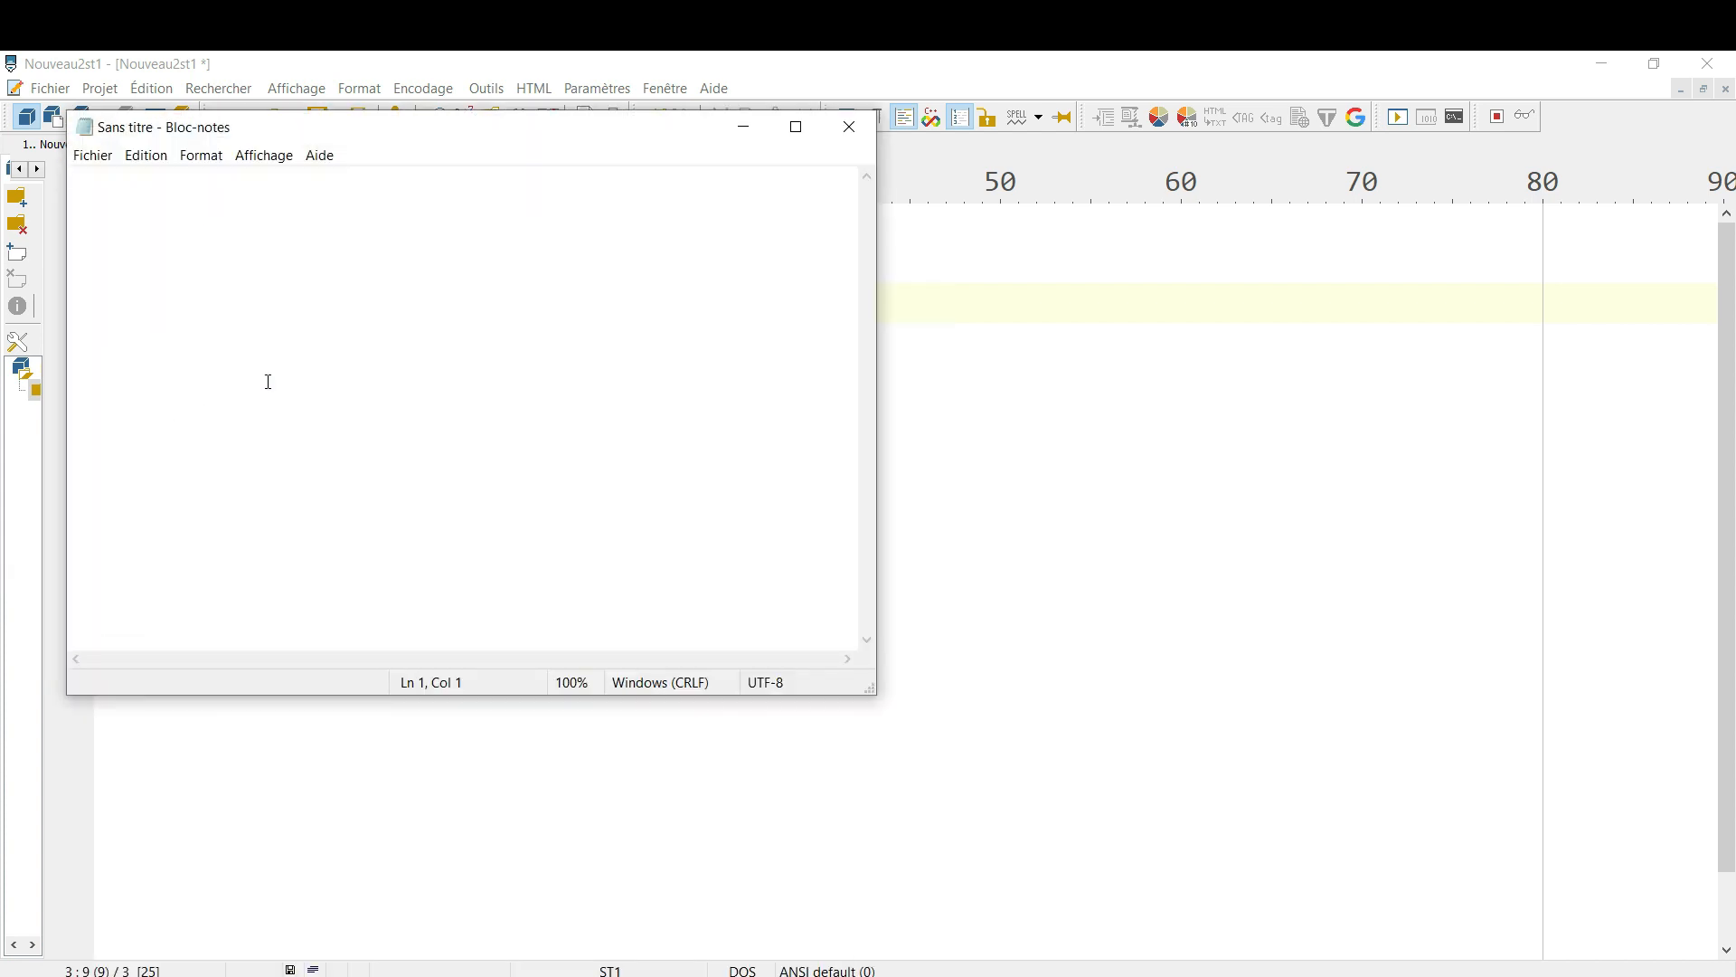
{"action": "type", "text": "option pr"}
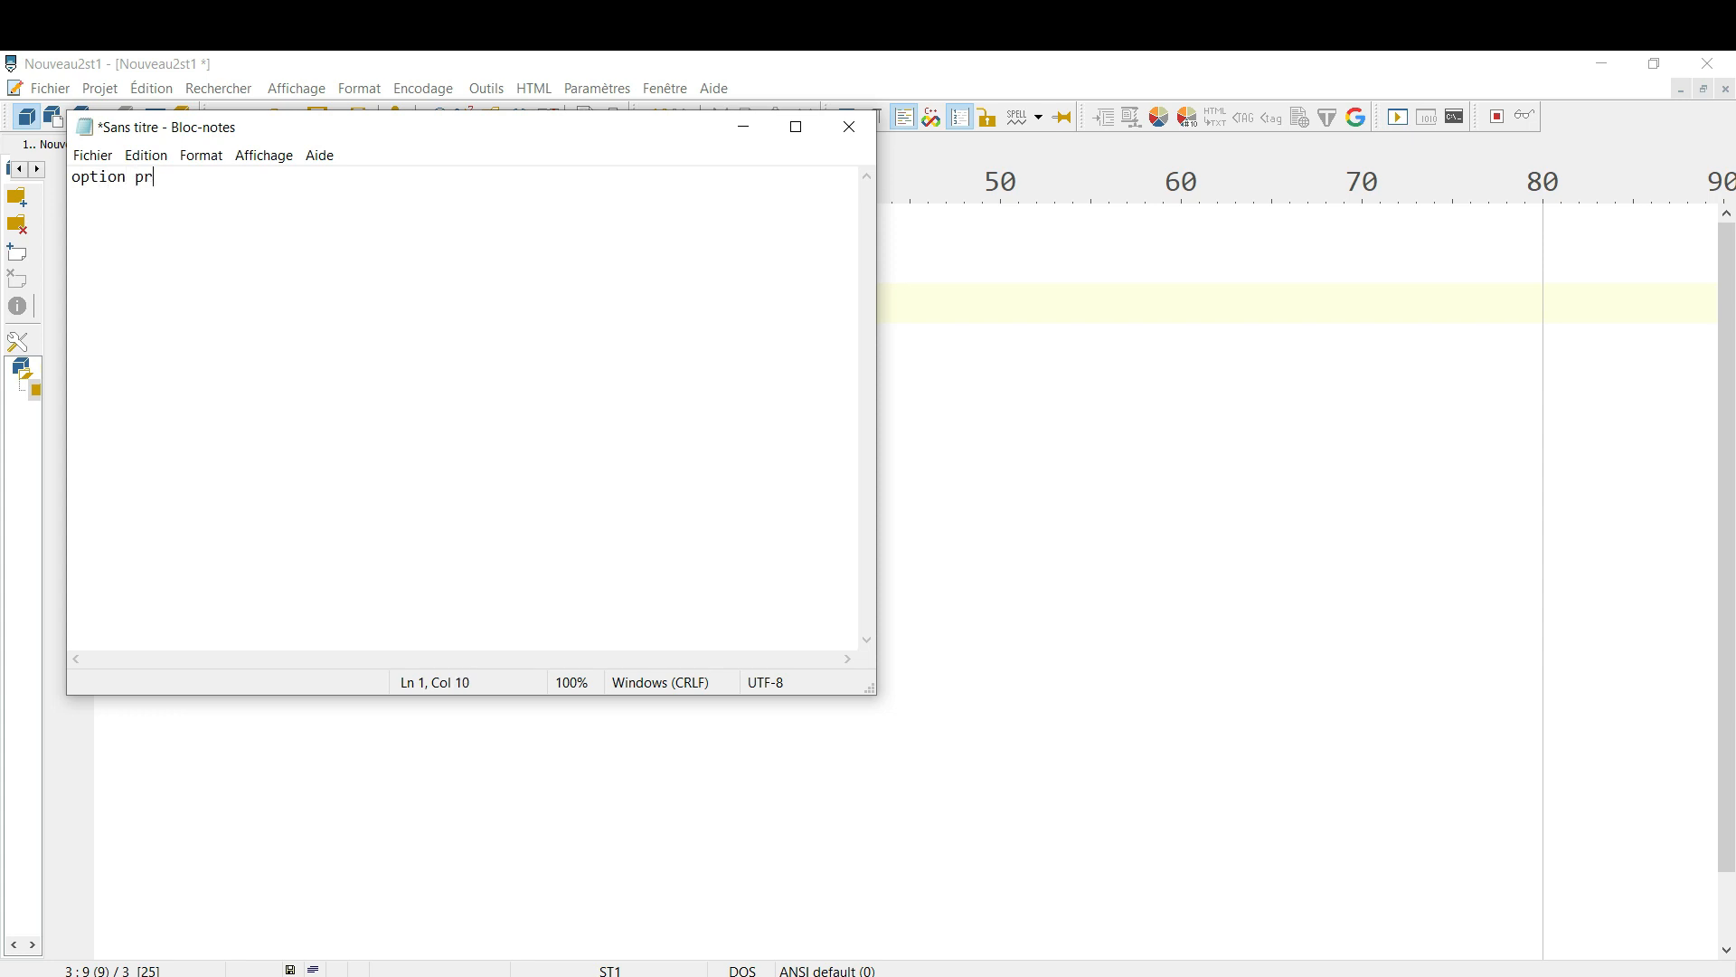
{"action": "key", "text": "BackSpace"}
{"action": "key", "text": "BackSpace"}
{"action": "type", "text": "plan"}
{"action": "left_click", "coordinate": [861, 134]}
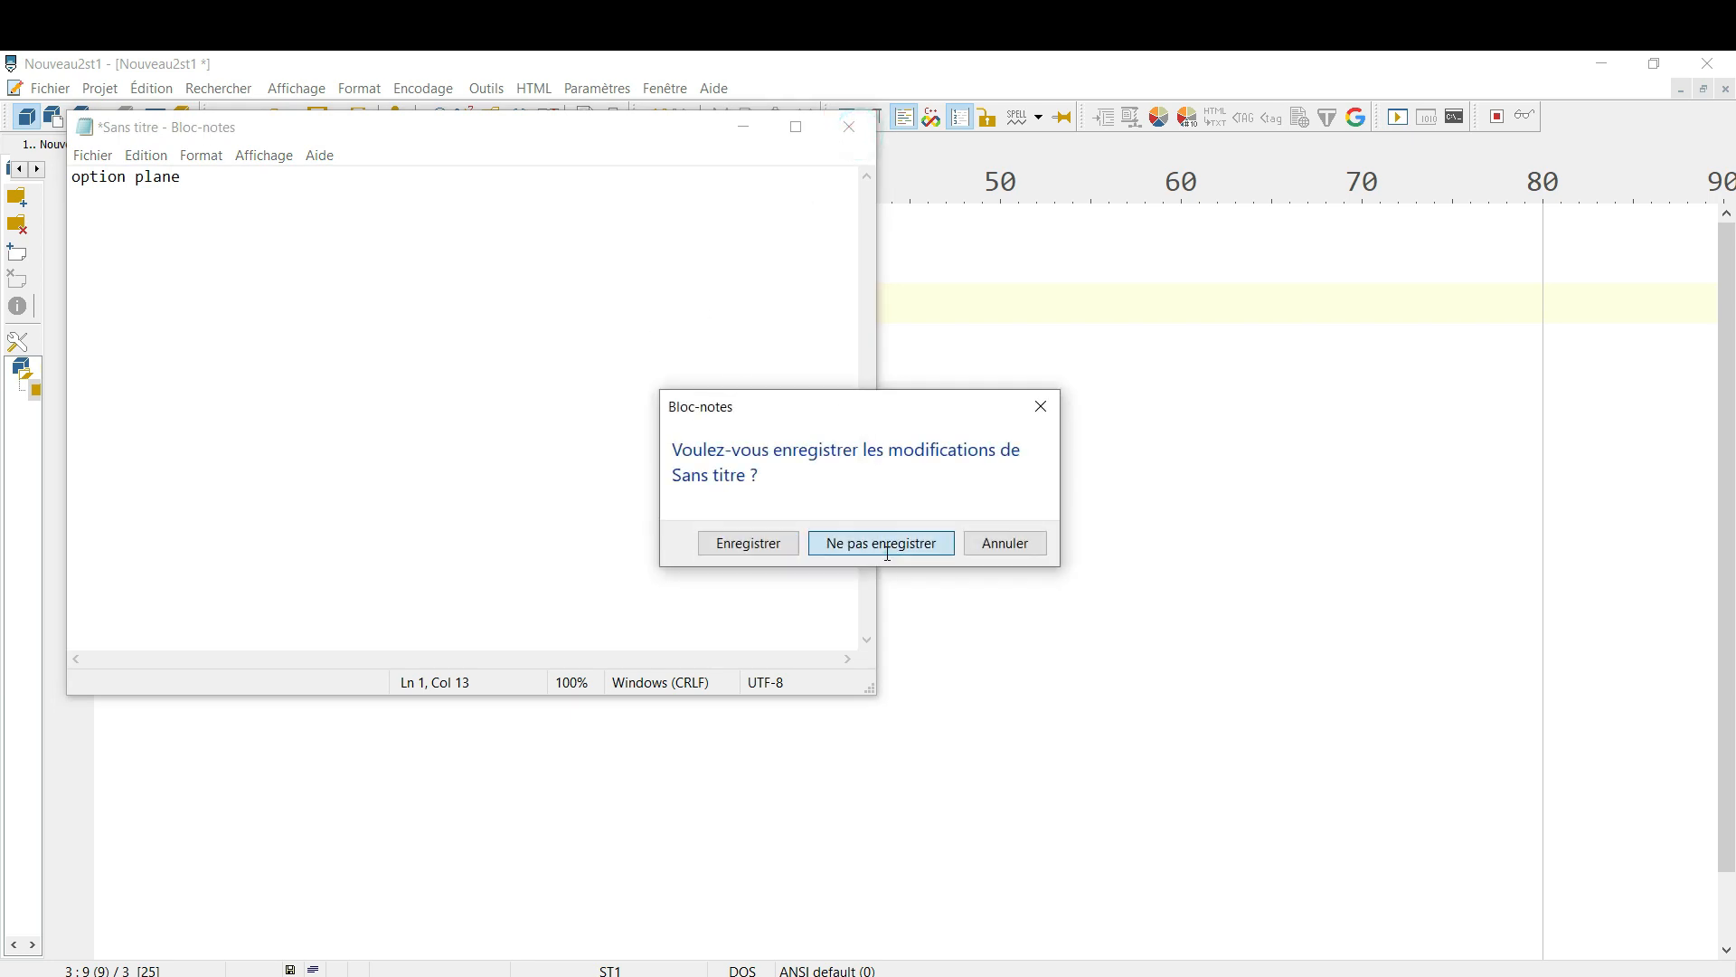